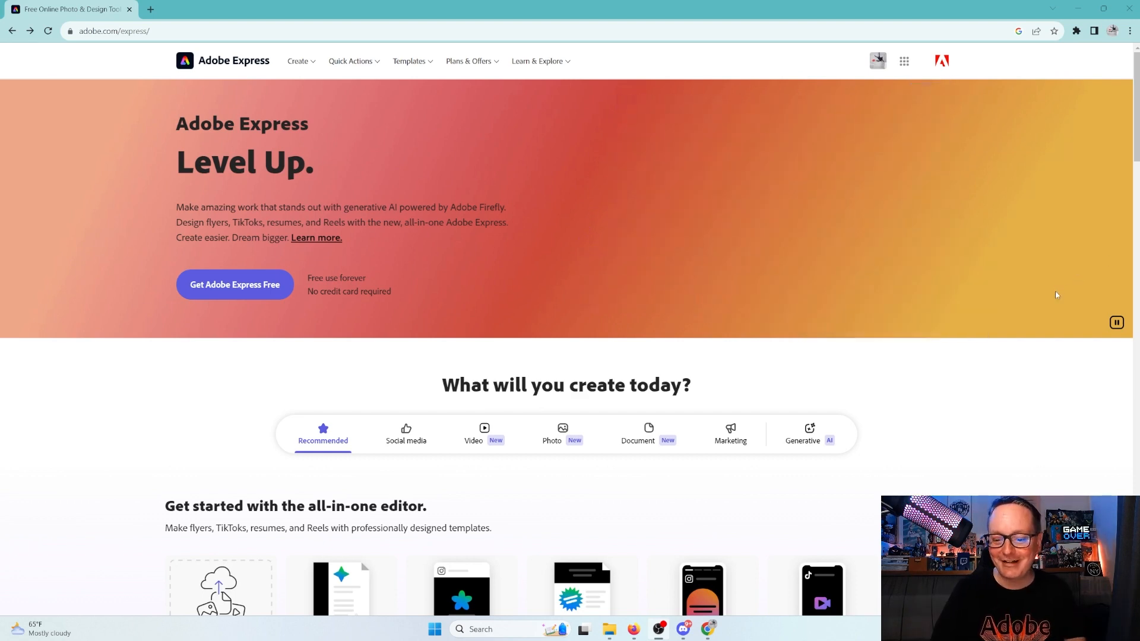
- Look through the Adobe Express landing page, covering quick actions, templates, video, PDF, collaboration and brand features, and the Free and Premium plans
scroll(1057, 297, down, 5)
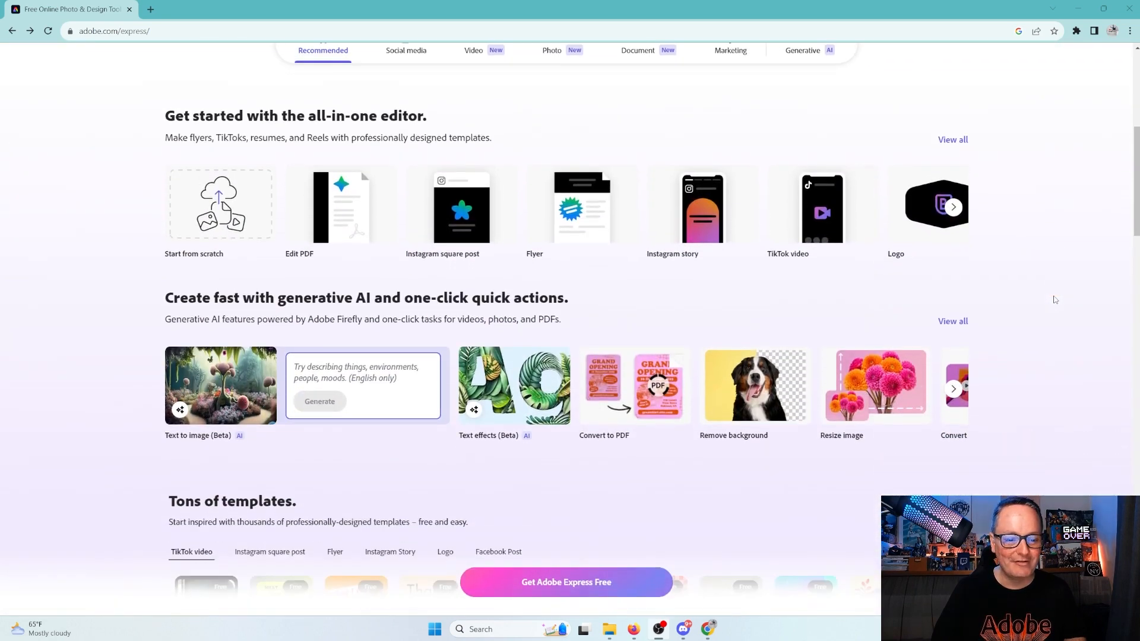
scroll(1055, 300, down, 1)
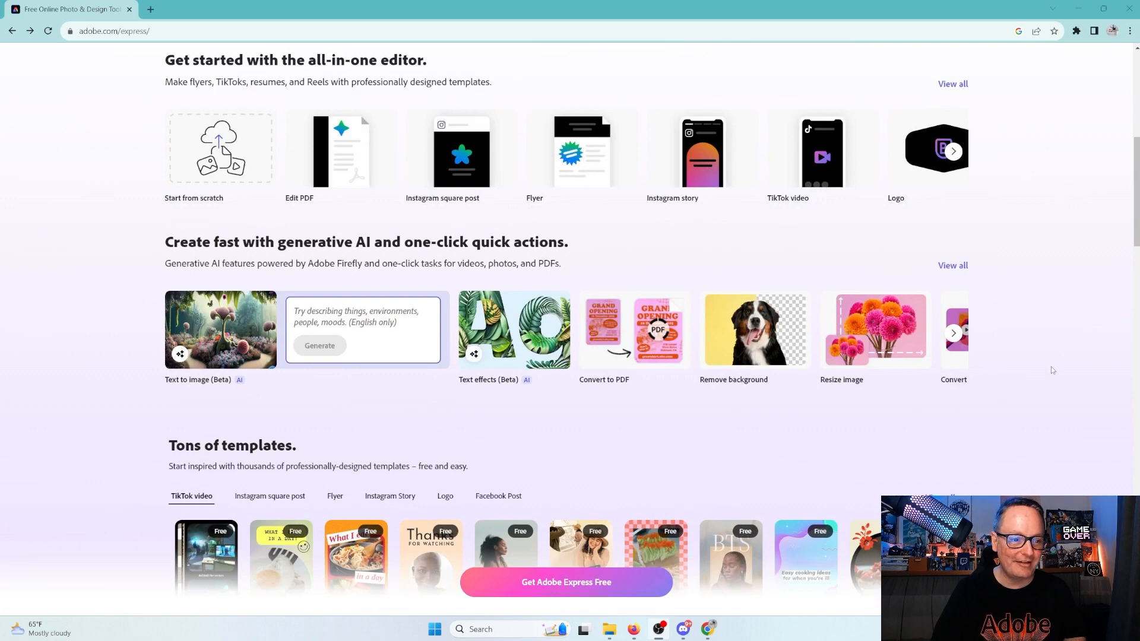
scroll(1051, 366, down, 2)
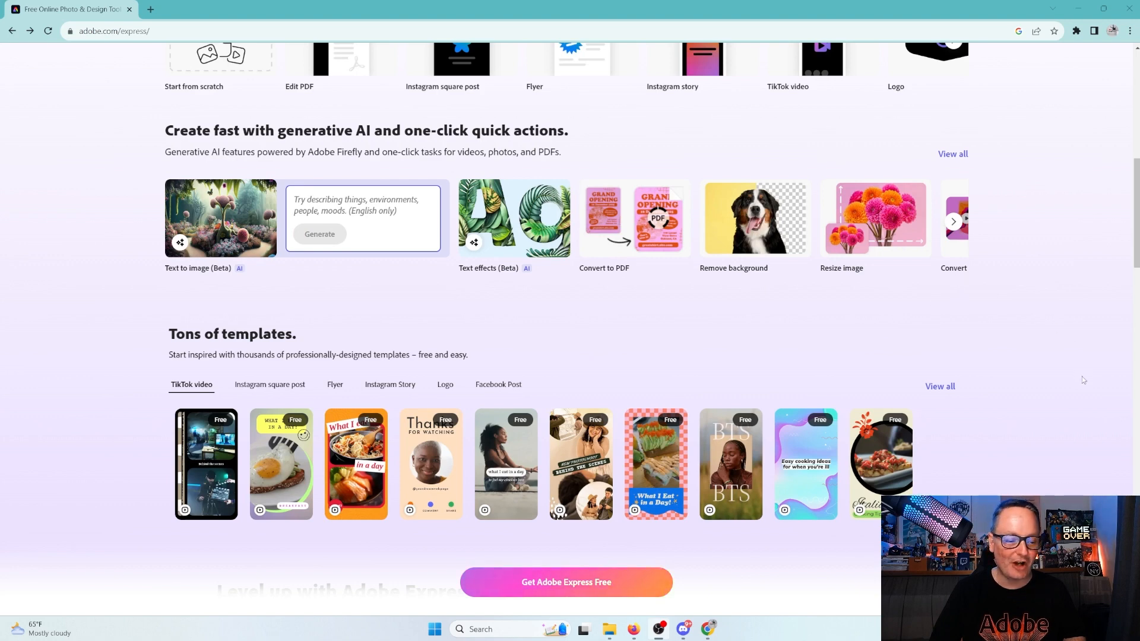
click(952, 223)
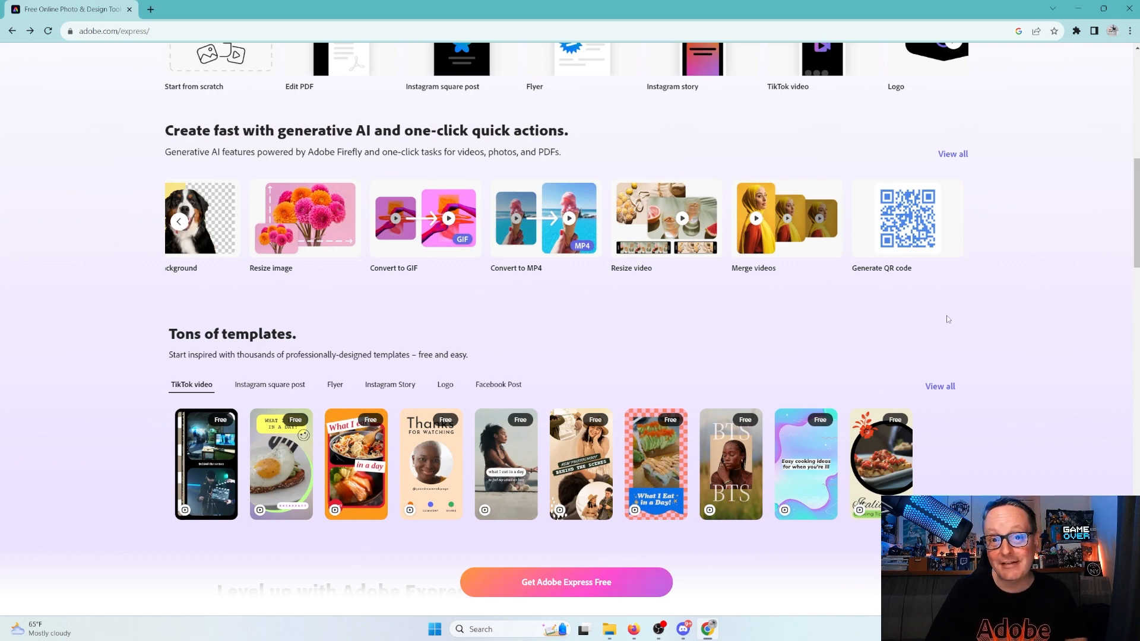
scroll(995, 351, down, 5)
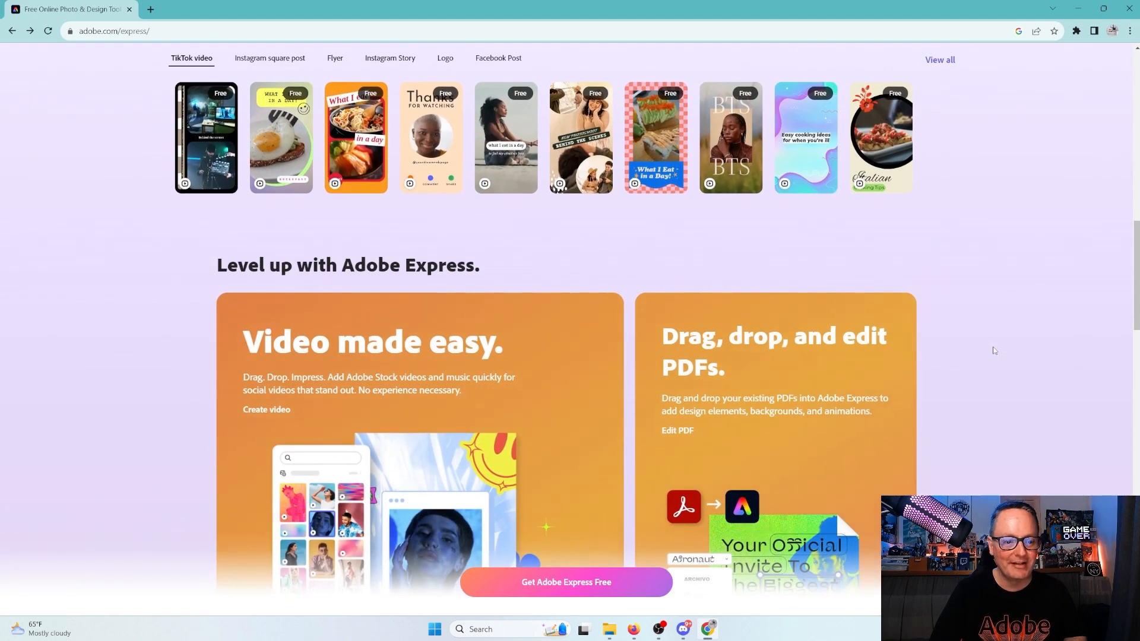
scroll(995, 350, down, 3)
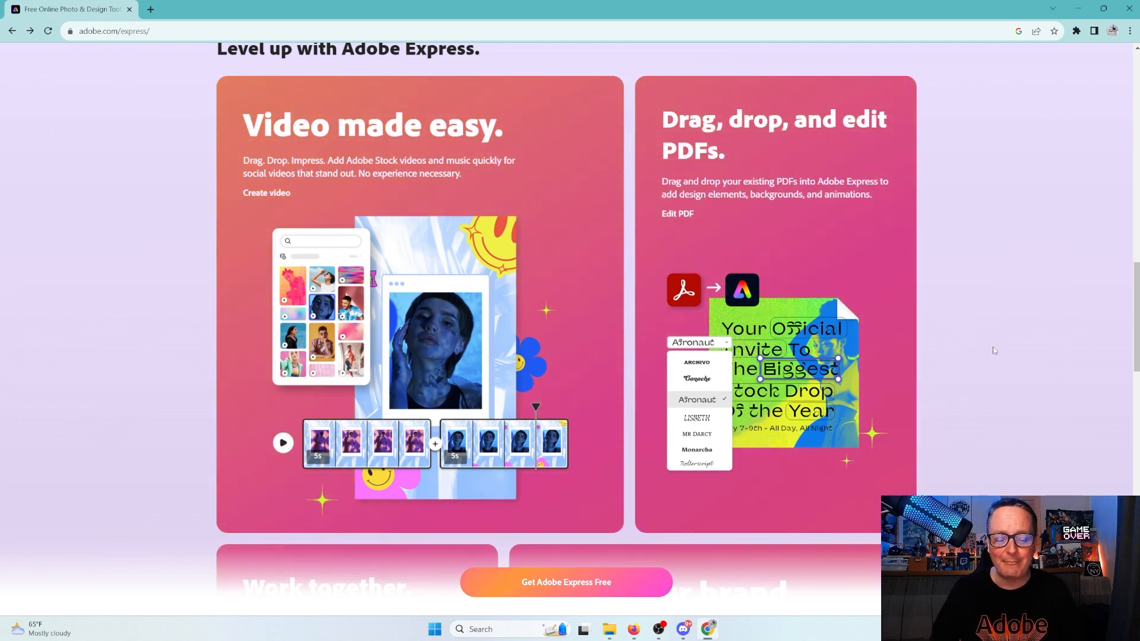
scroll(994, 350, down, 5)
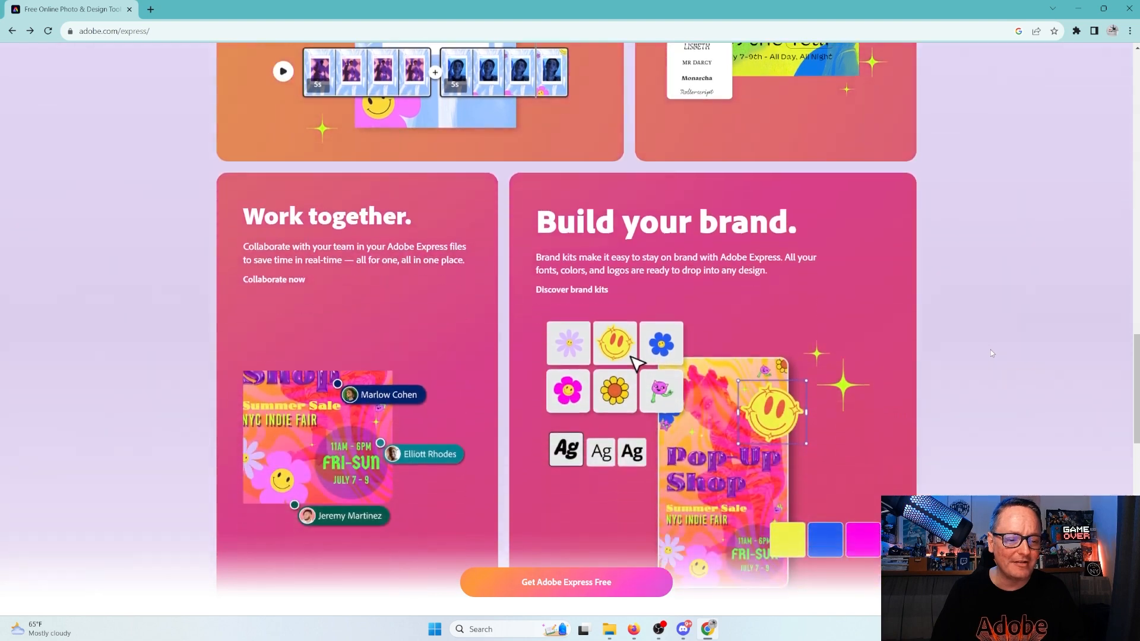
scroll(991, 353, down, 1)
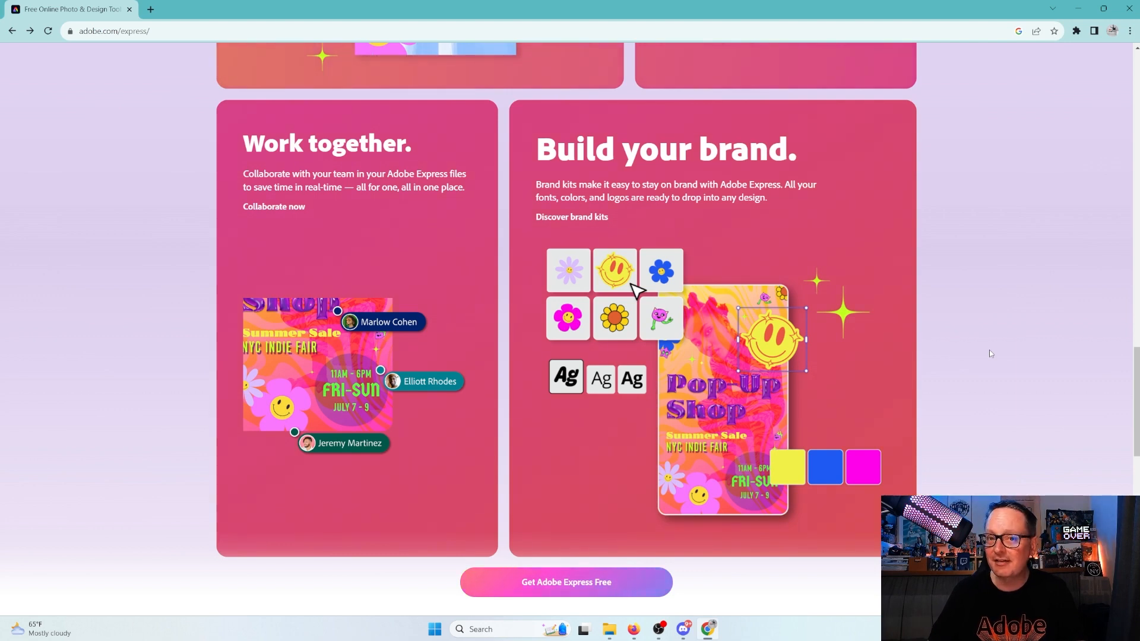
scroll(989, 354, down, 7)
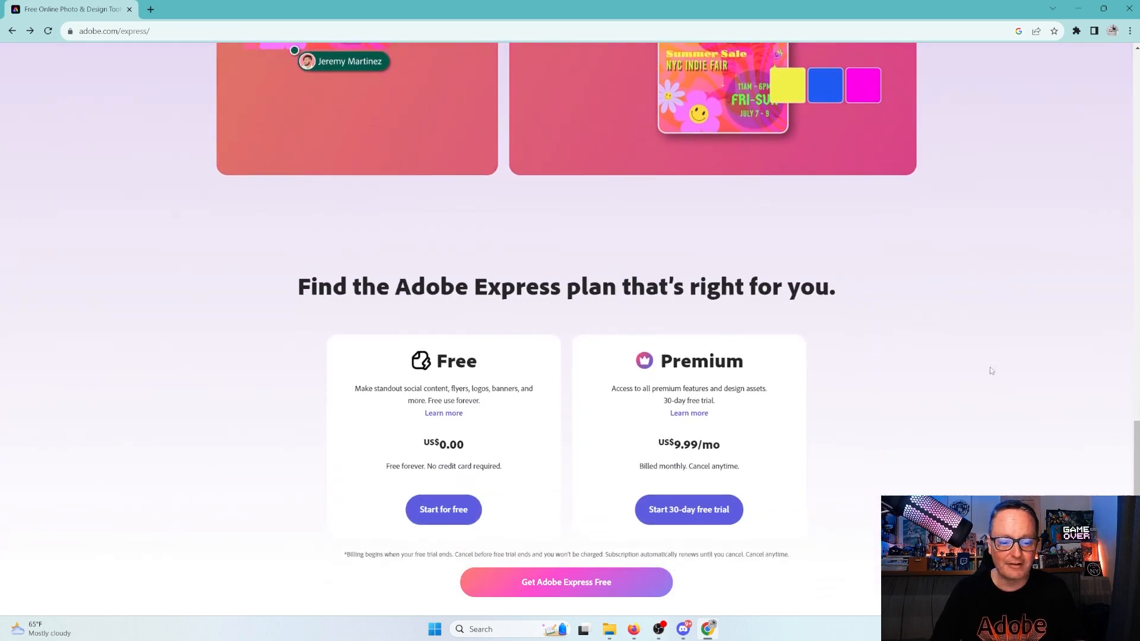
scroll(991, 371, down, 2)
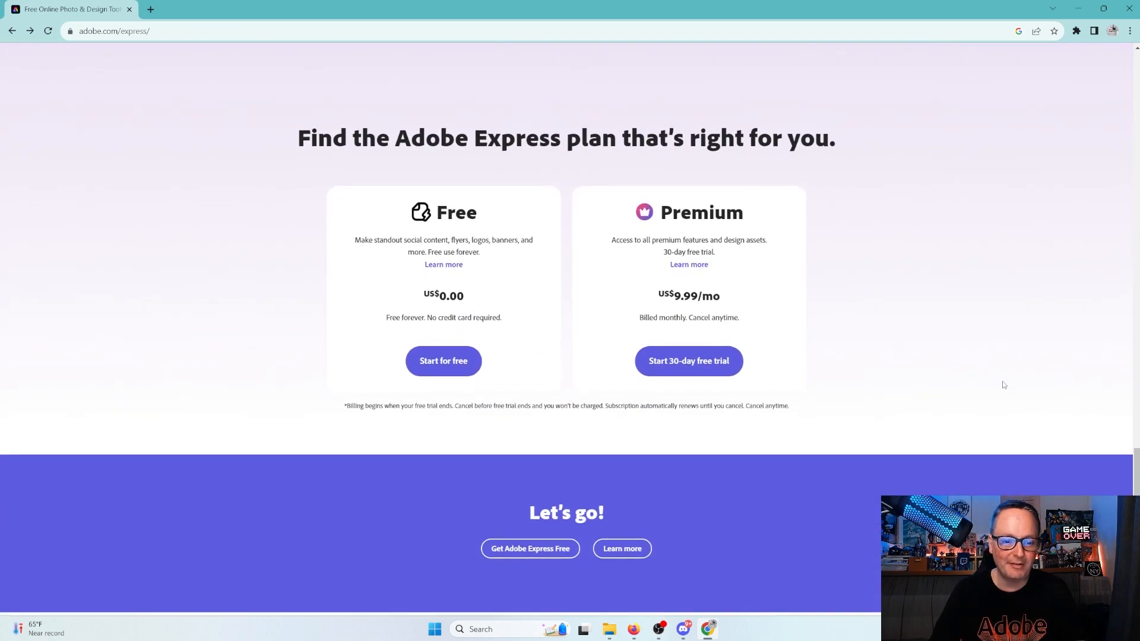
scroll(1002, 385, up, 2)
scroll(1002, 385, up, 10)
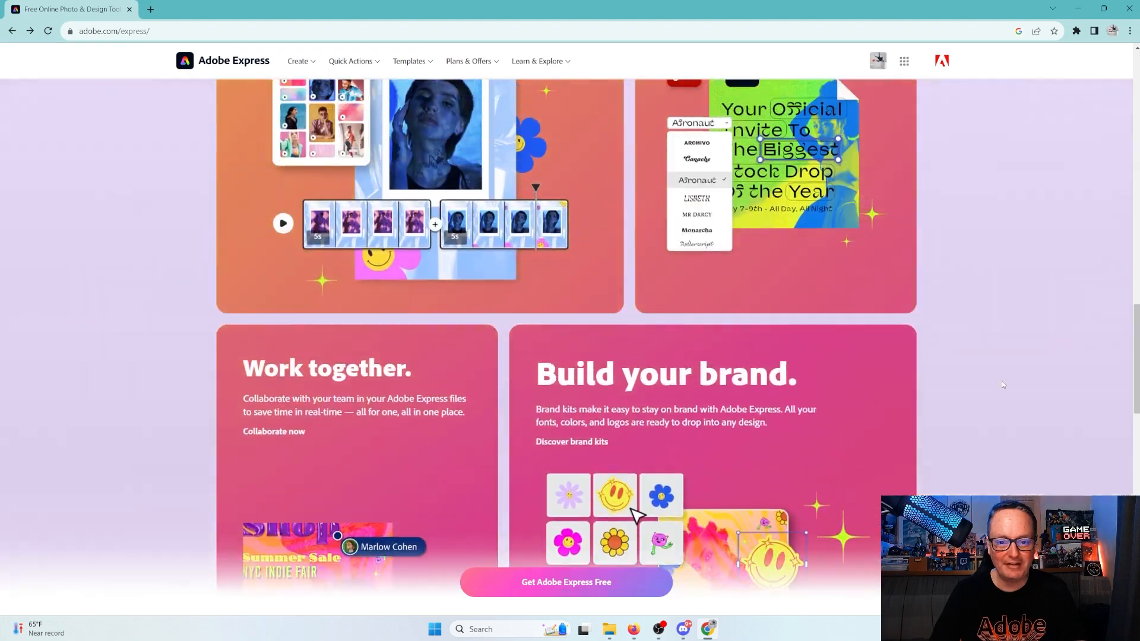
scroll(992, 376, up, 15)
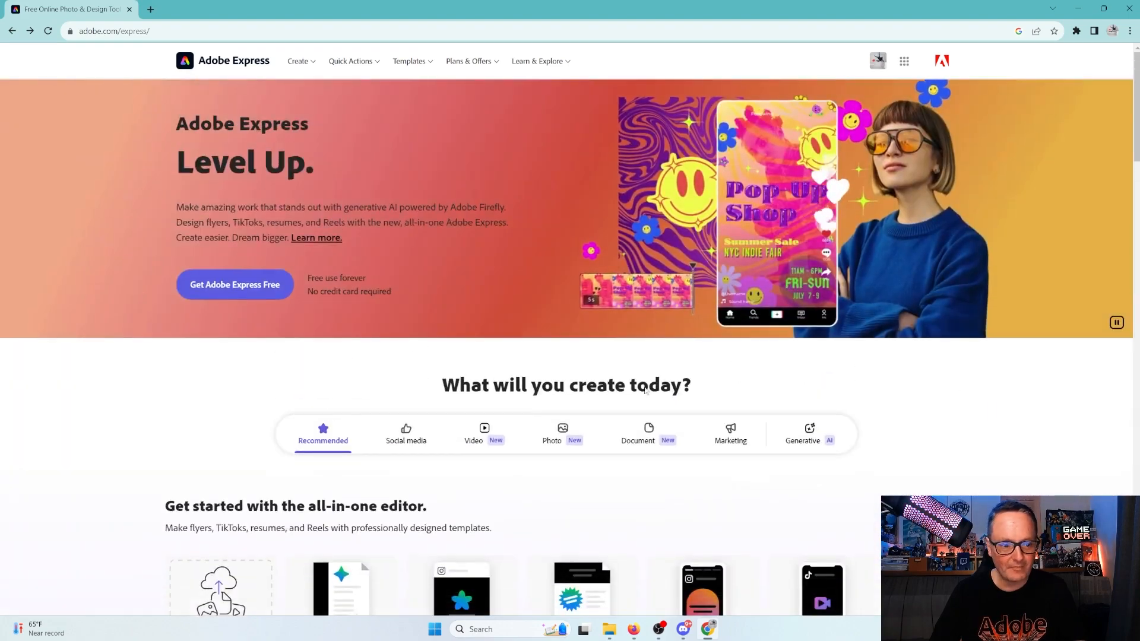
- Start Adobe Express for free and bring up the home page's text-to-image generator
click(231, 293)
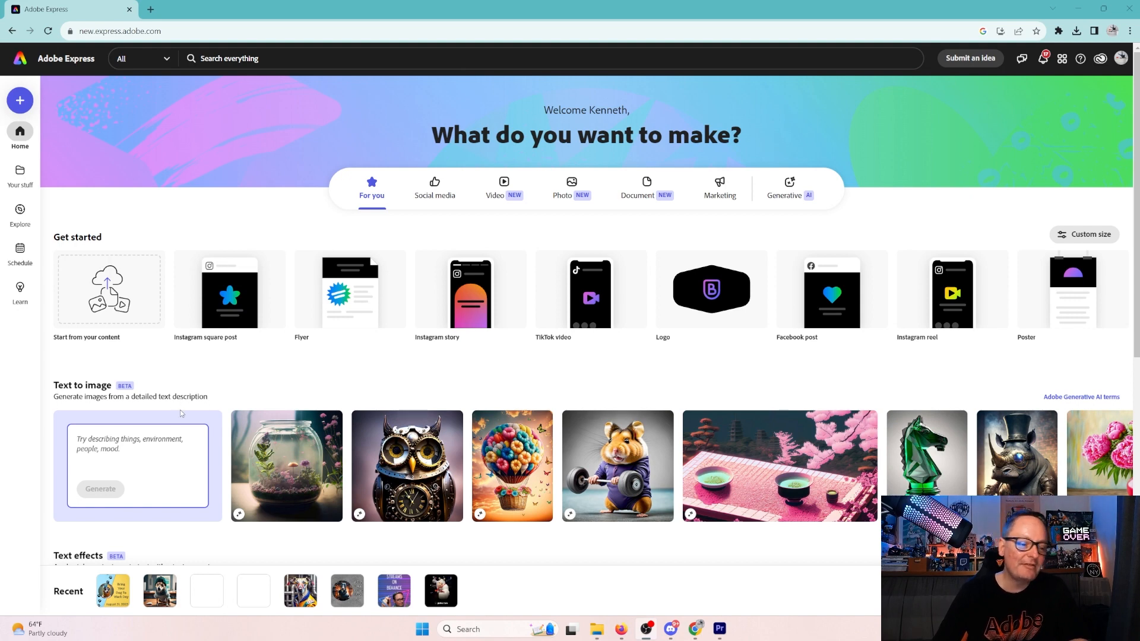
scroll(202, 397, down, 3)
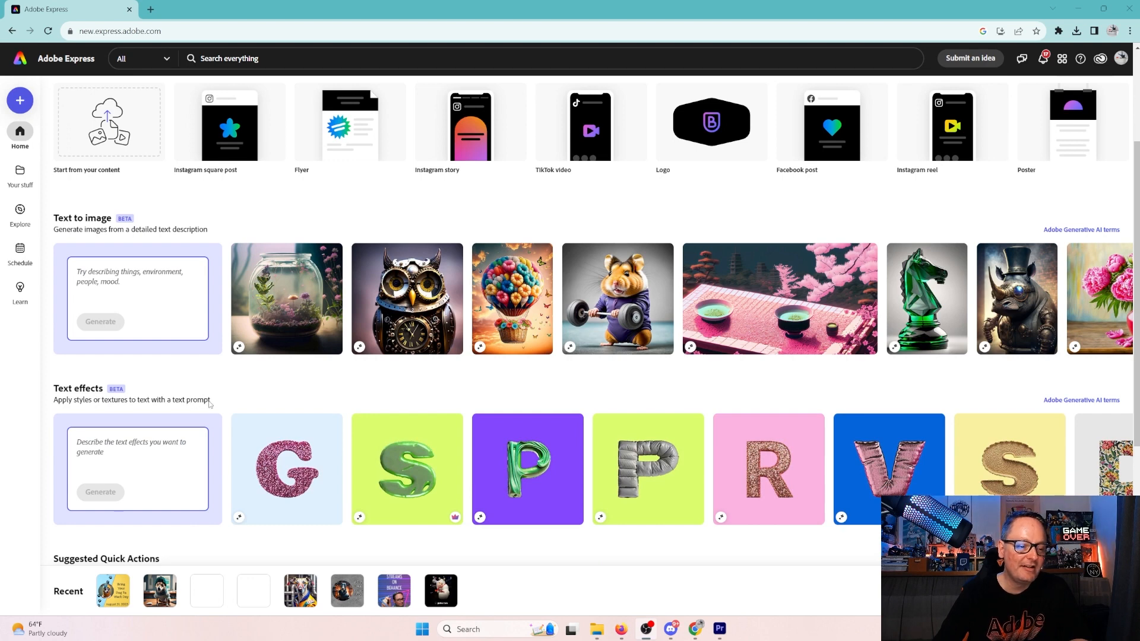
scroll(211, 405, up, 1)
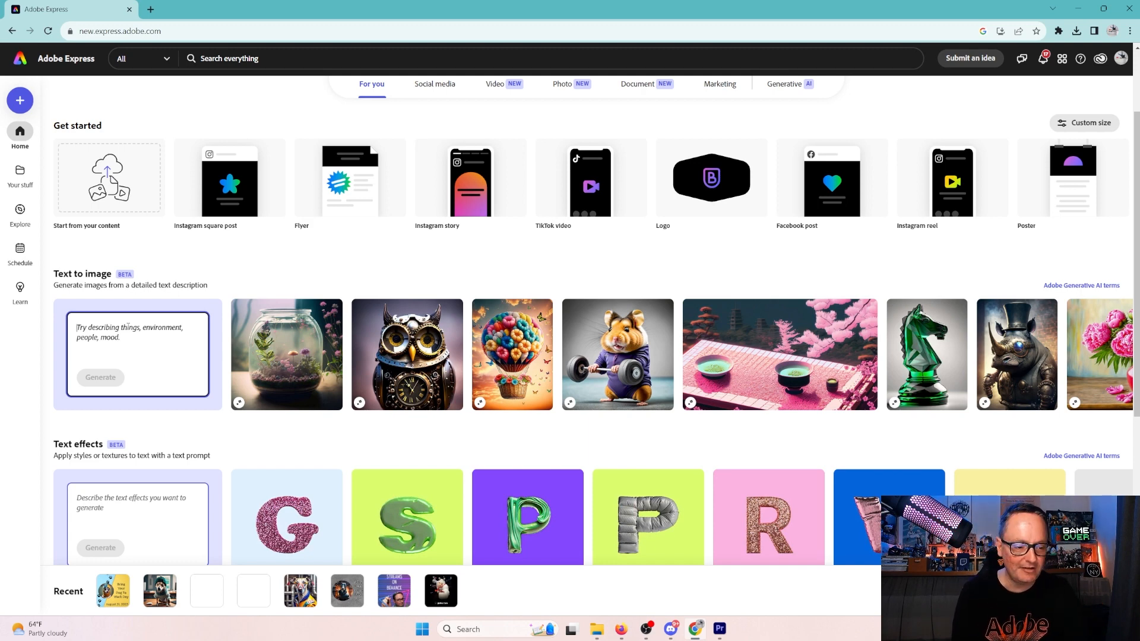
- Generate an image from the text prompt "whippet wearing a leather motorcycle jacket. factory background with pipes and steam background. photo realistic, high resolution, highly detailed."
text(whippet wea)
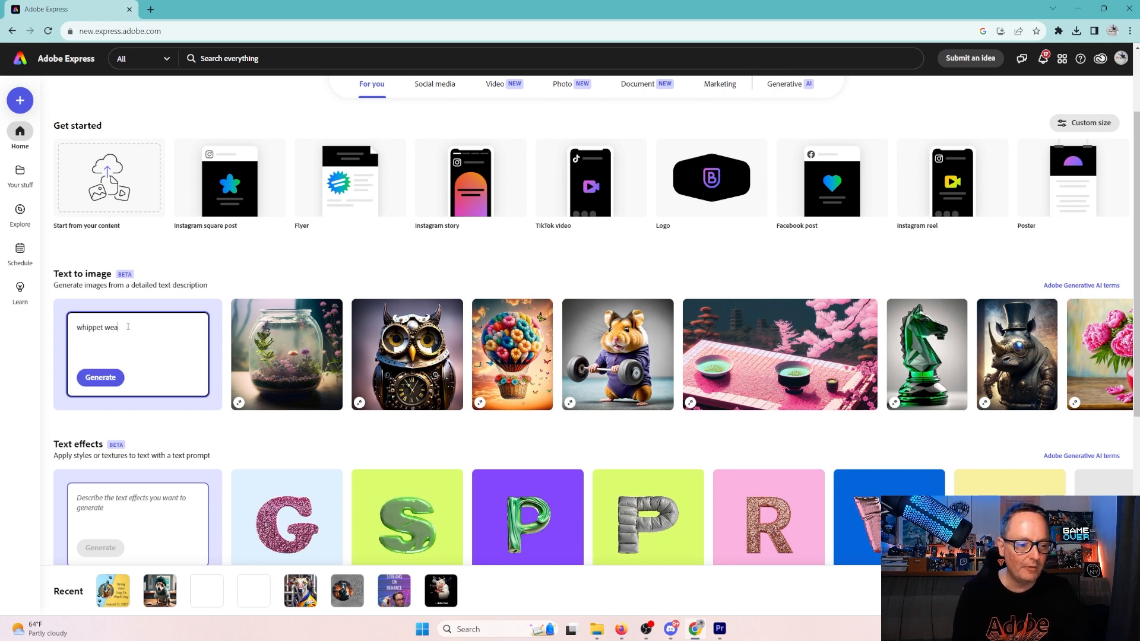
text(ring a leather motor)
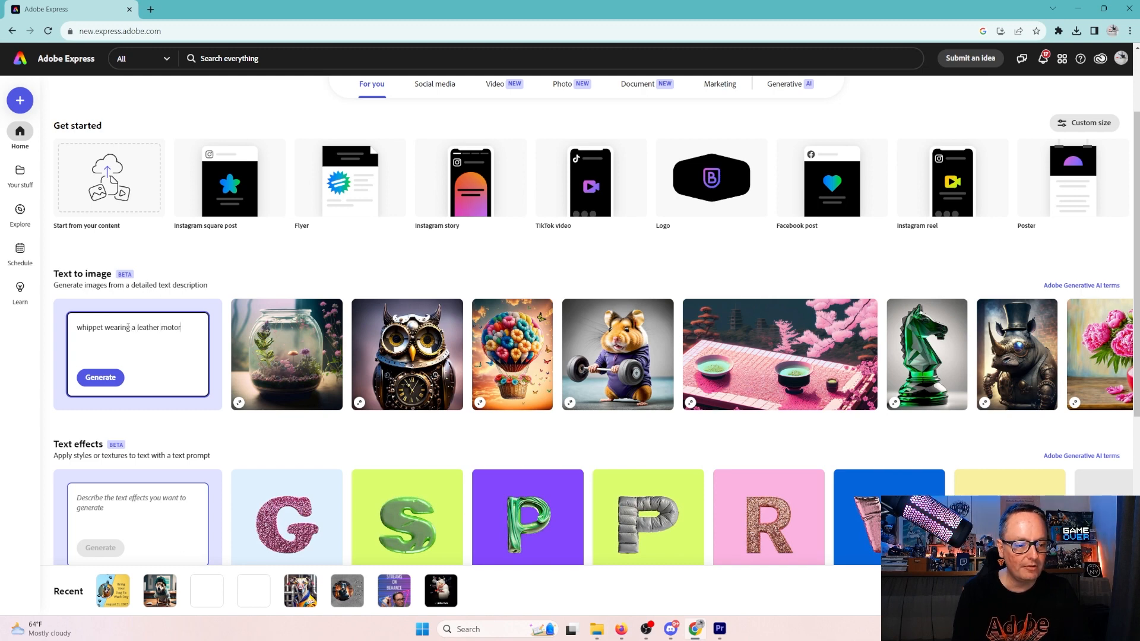
text(cycle jacket)
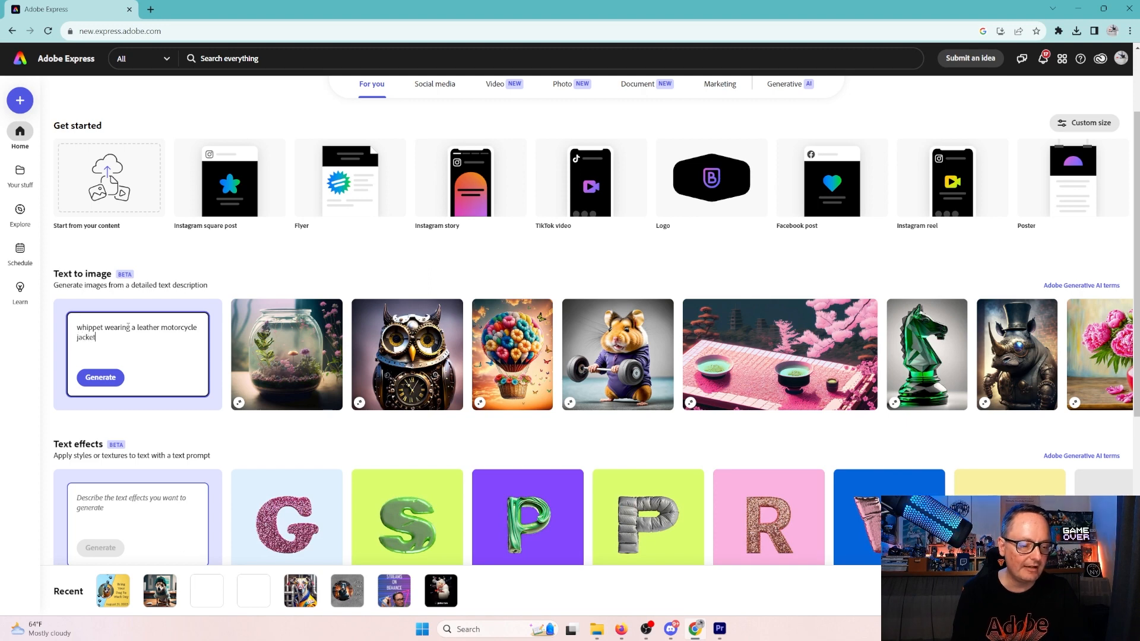
text(.)
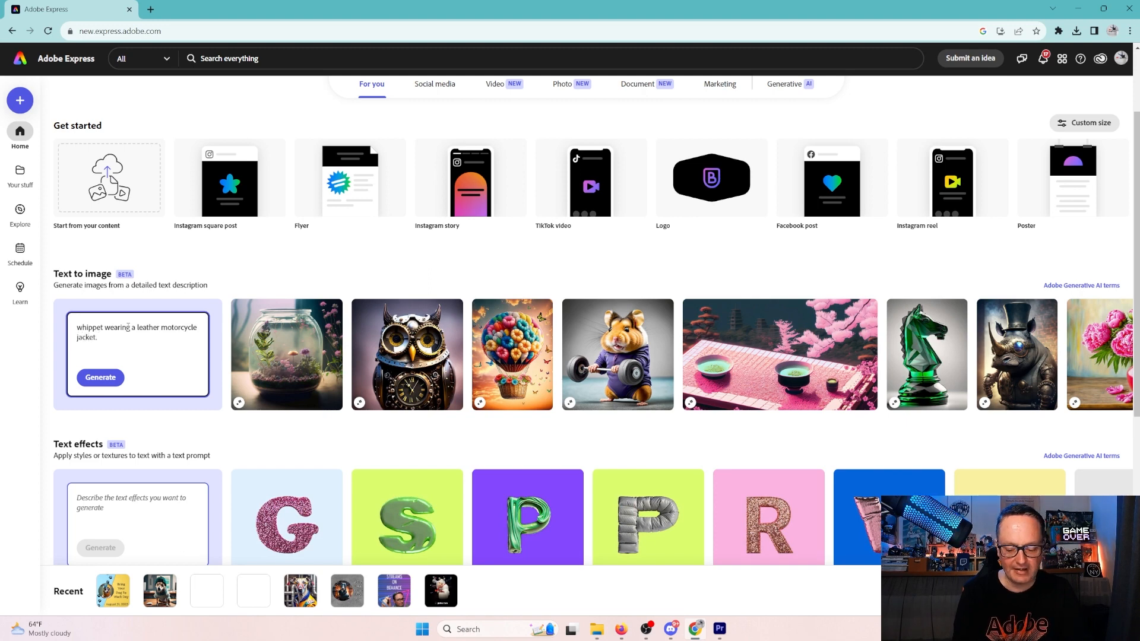
text( factory background)
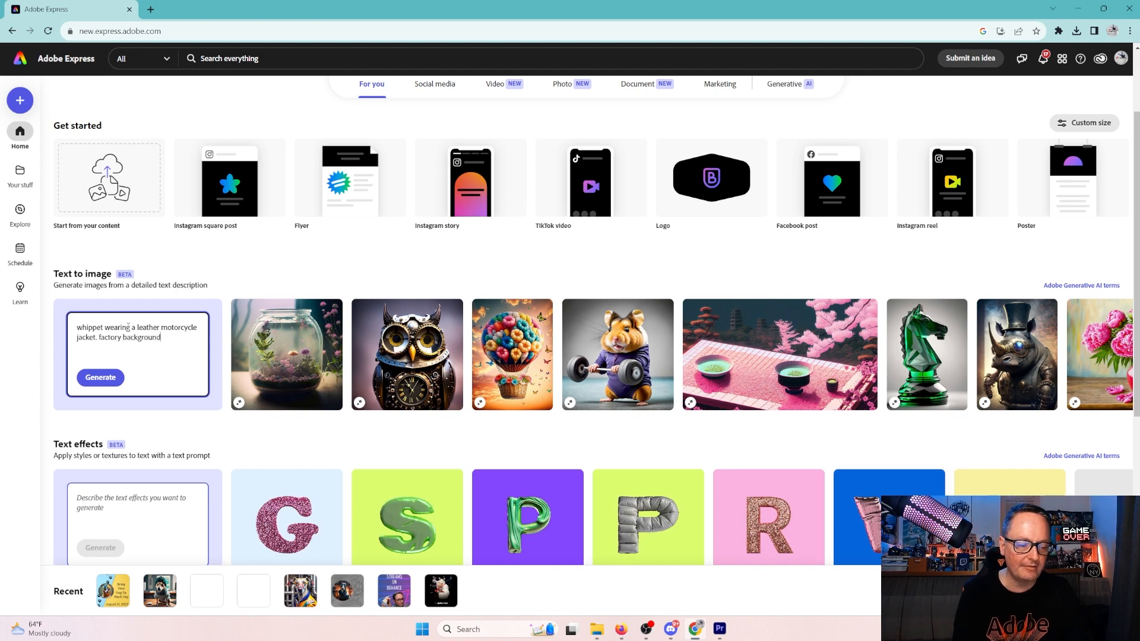
text( with)
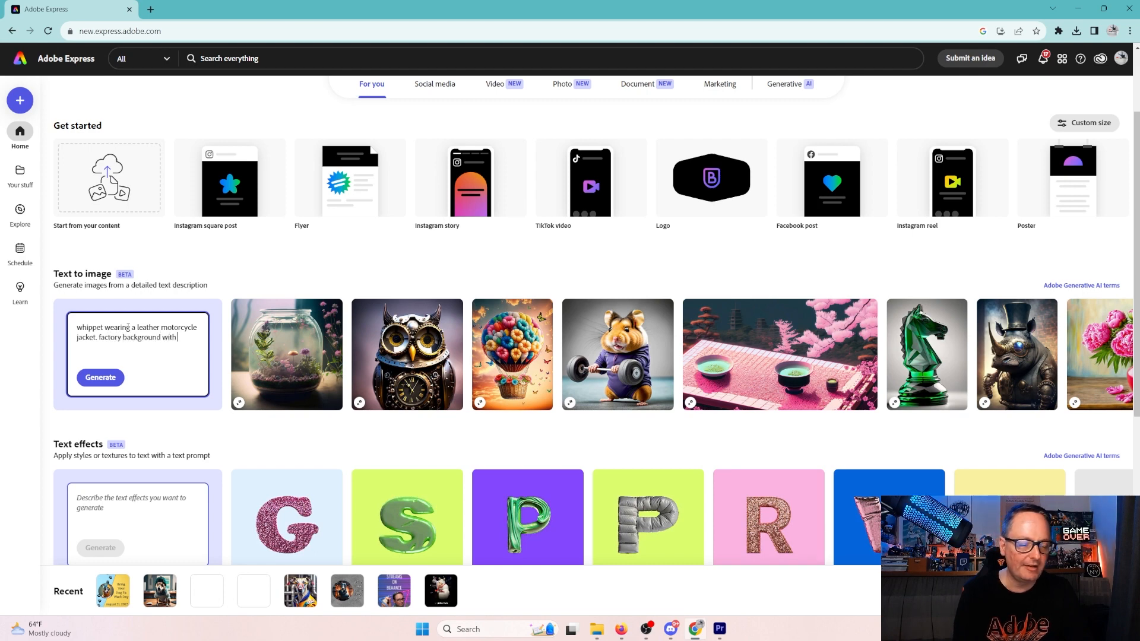
text( pipes and steam background.)
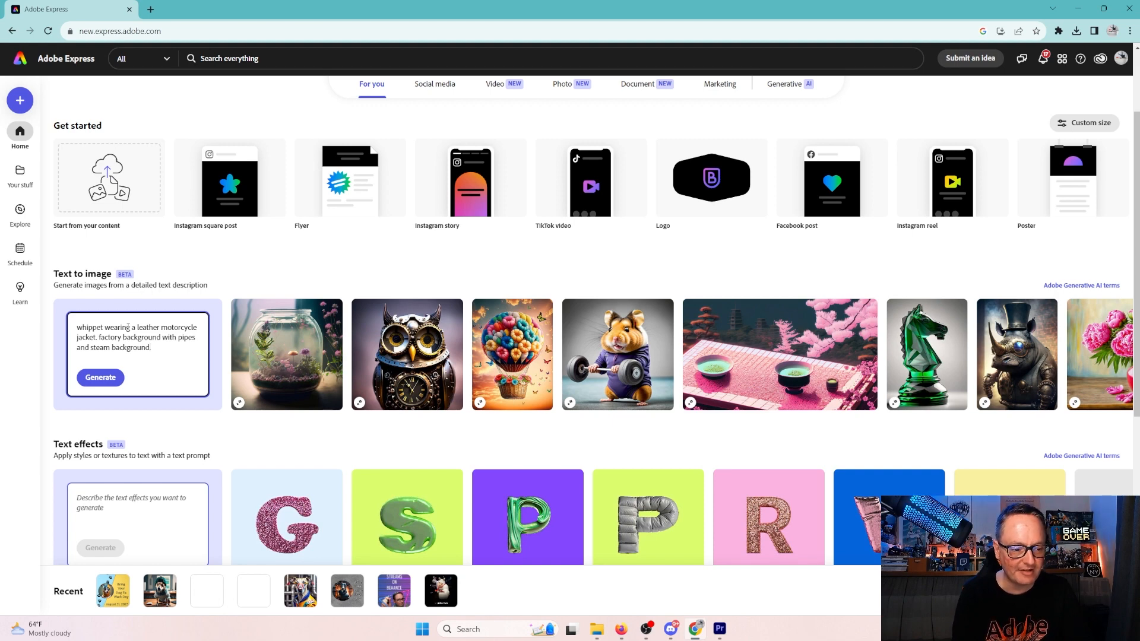
text(pho)
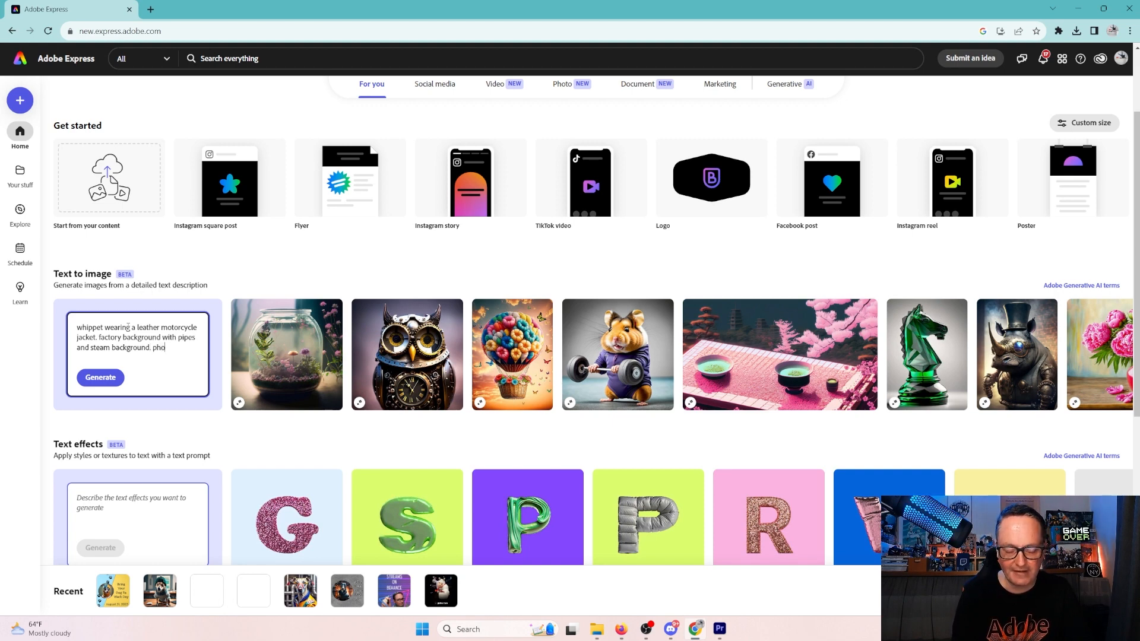
text(to realistic, )
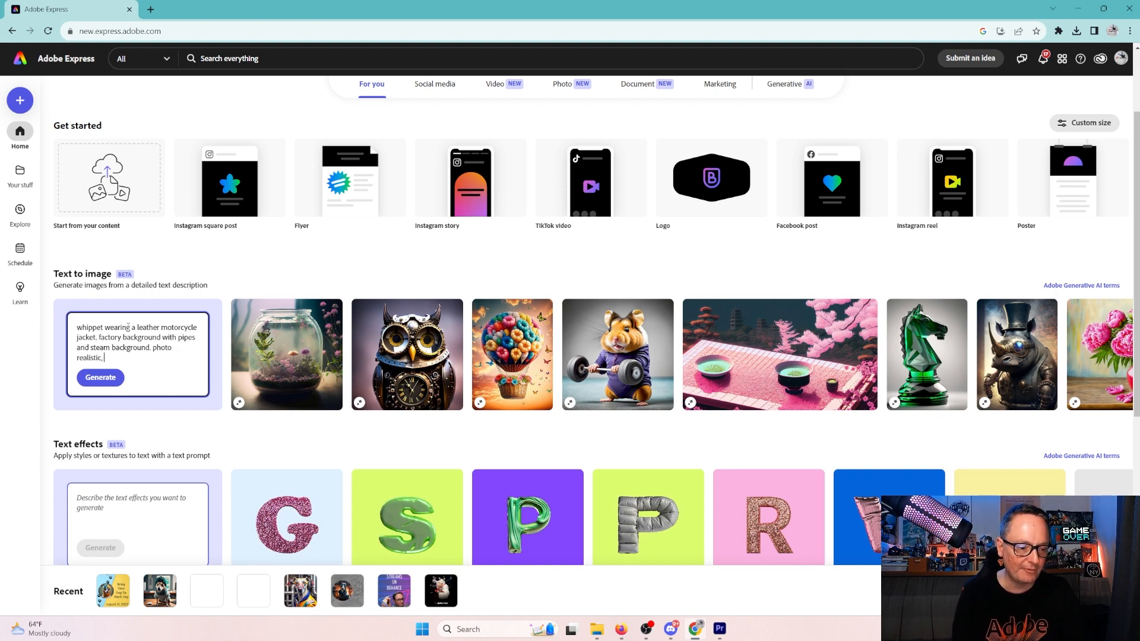
text(high reso)
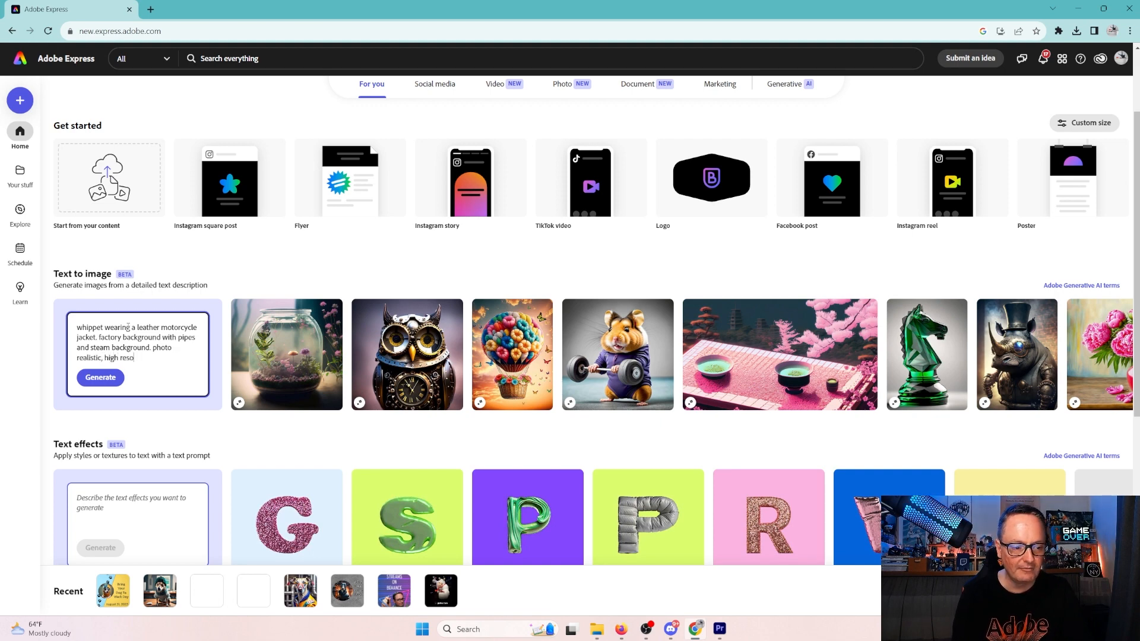
text(lution,)
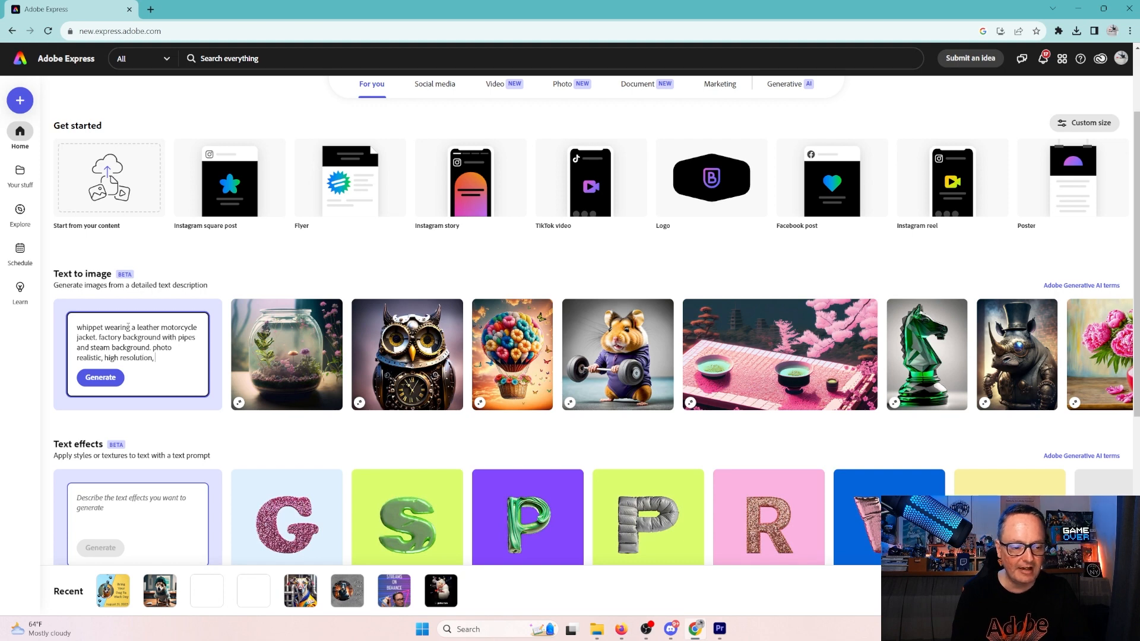
text( highly detai)
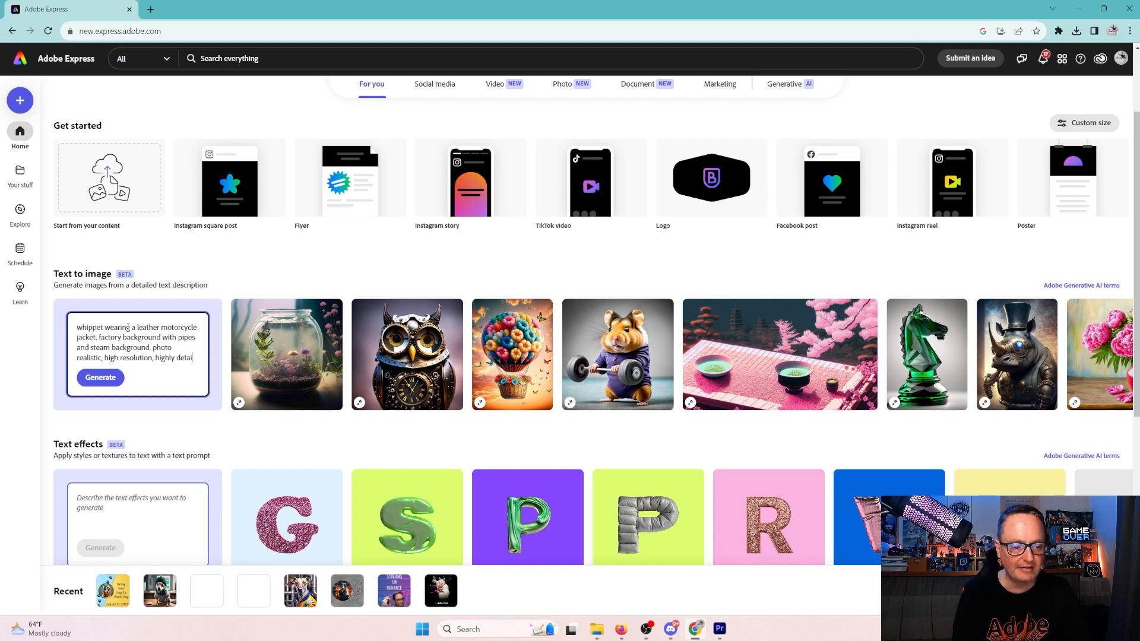
text(led)
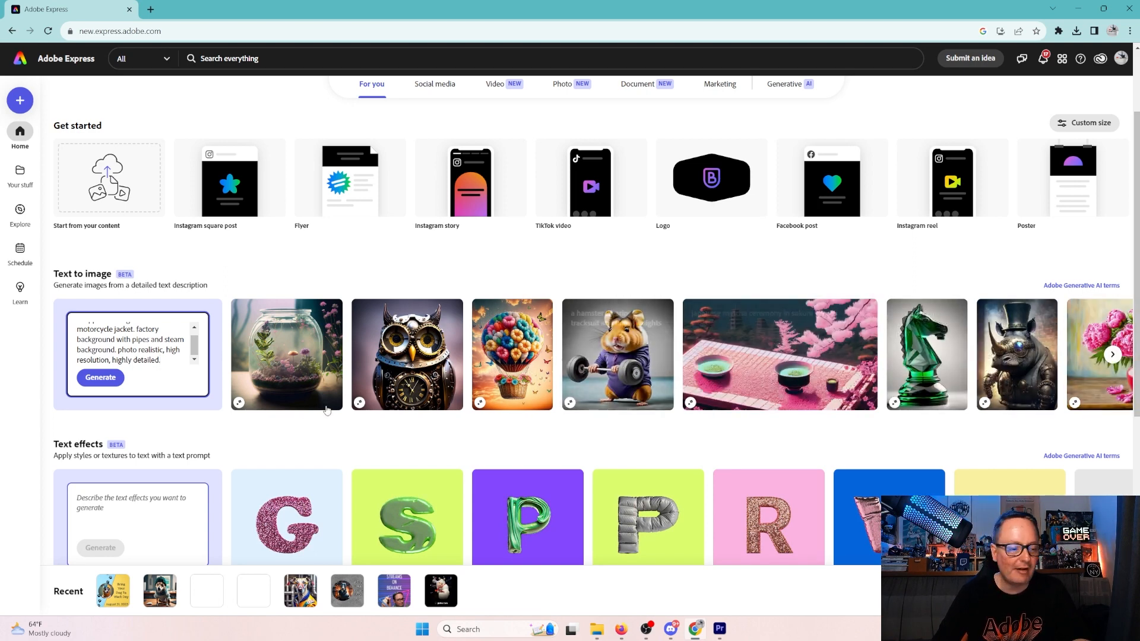
click(100, 378)
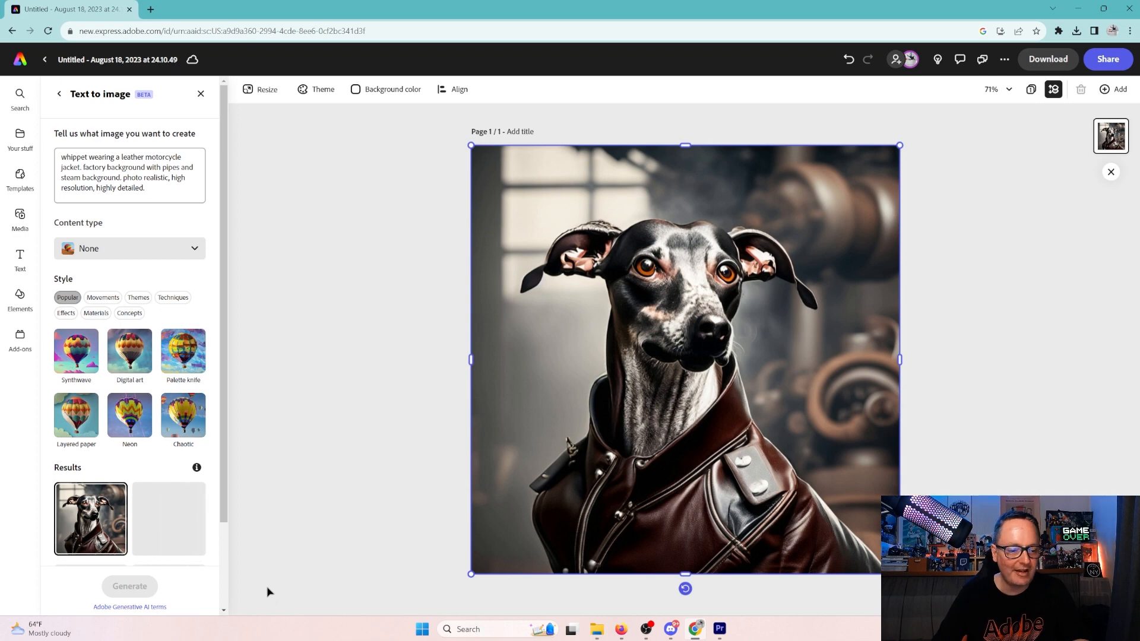
- Place the second, third and fourth generated whippet images on the page in turn, keep the fourth, and load more results
scroll(169, 493, down, 2)
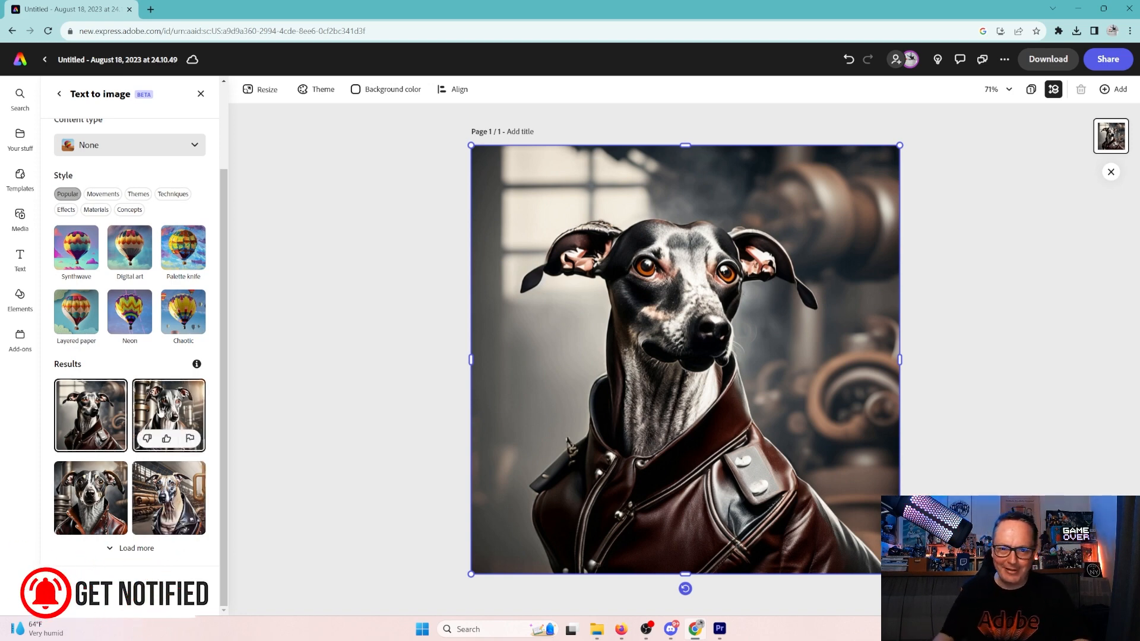
click(178, 411)
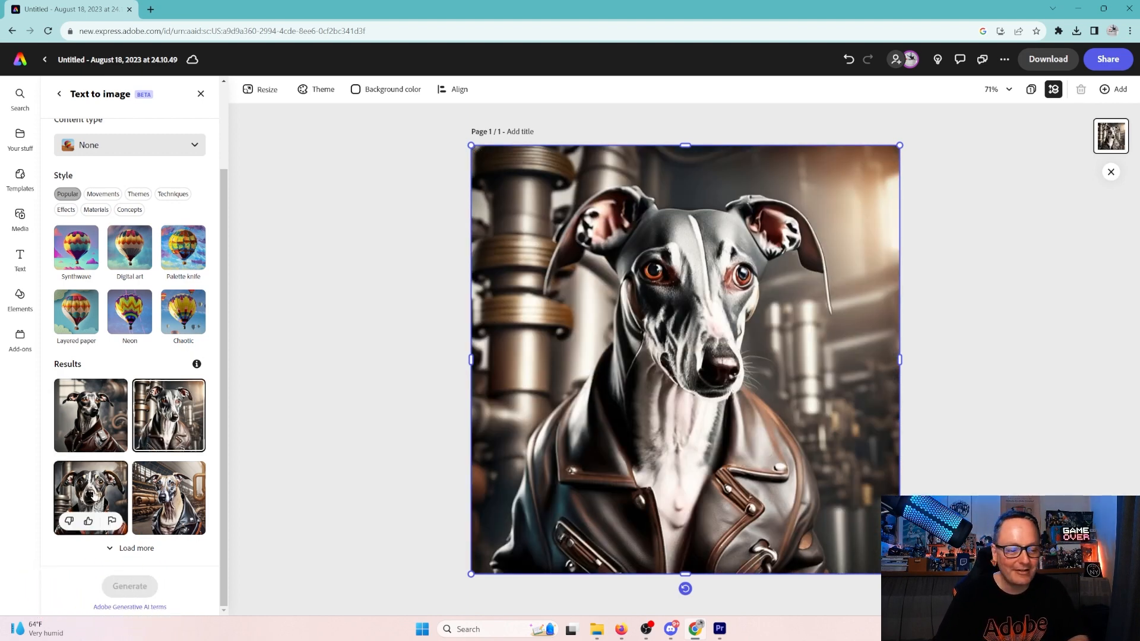
click(89, 501)
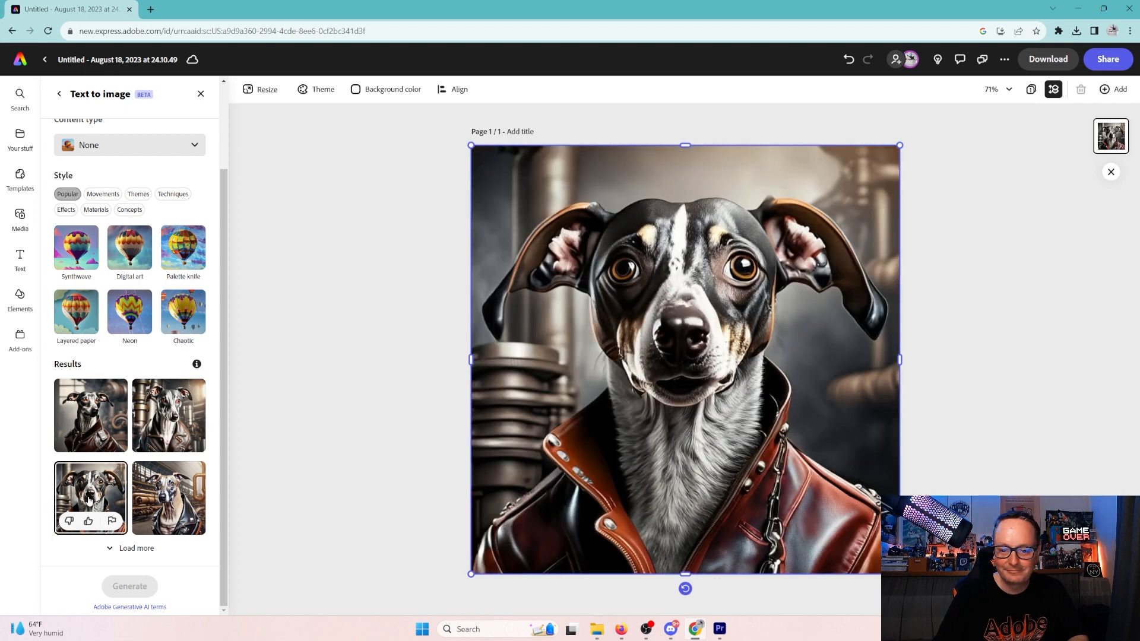
click(176, 500)
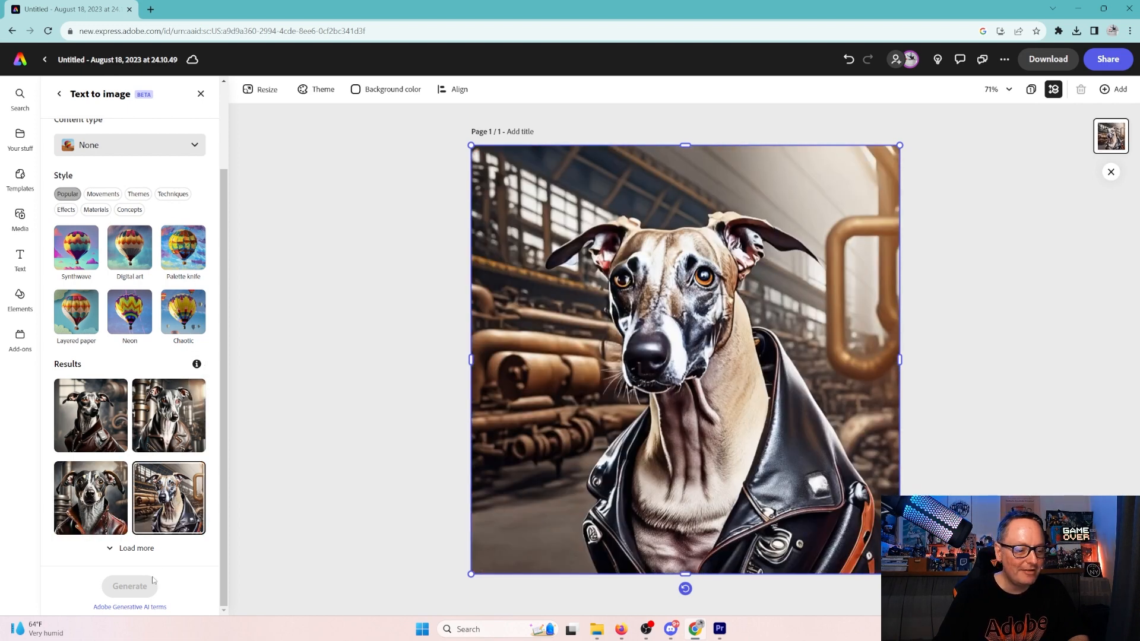
click(141, 546)
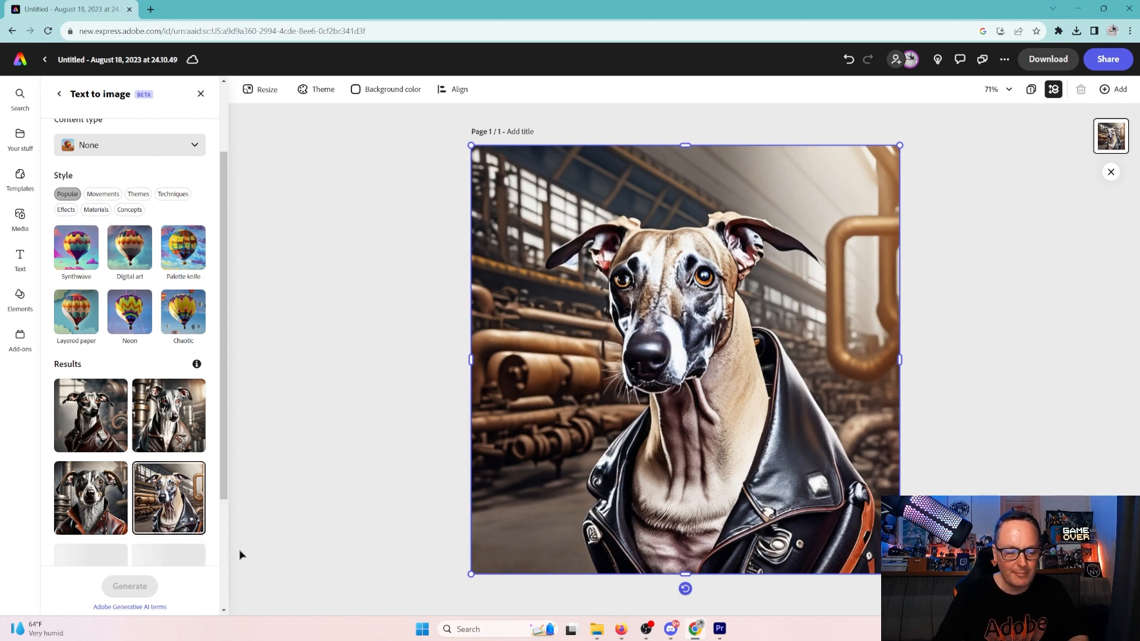
scroll(212, 436, down, 3)
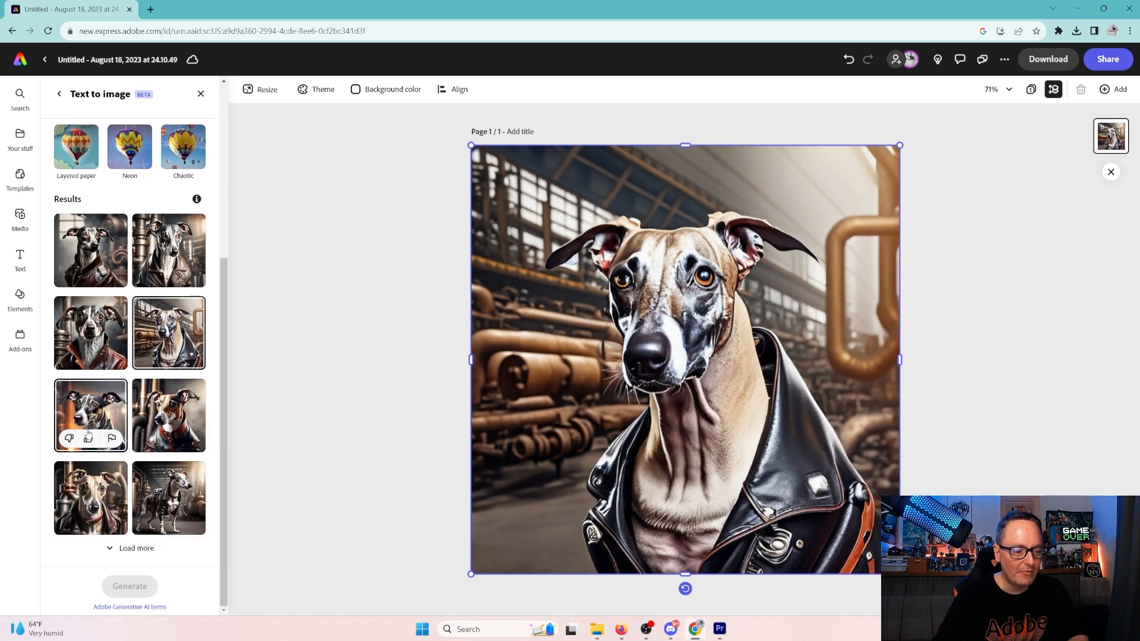
- Place the fifth, sixth, seventh and eighth generated whippet images on the page in turn, and load more results
click(88, 434)
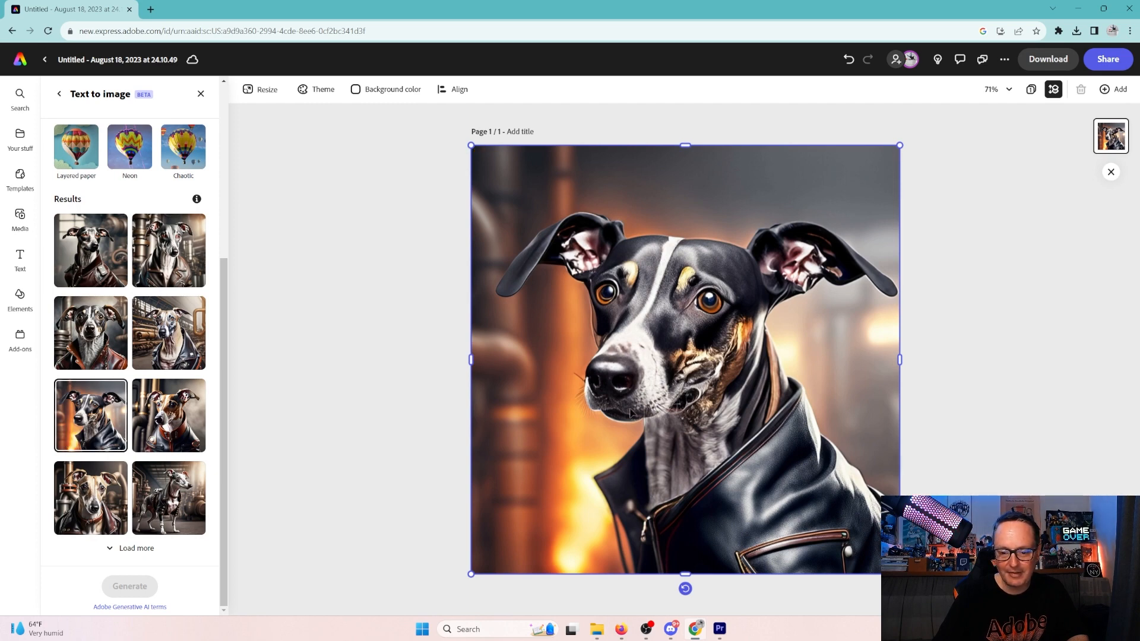
click(170, 407)
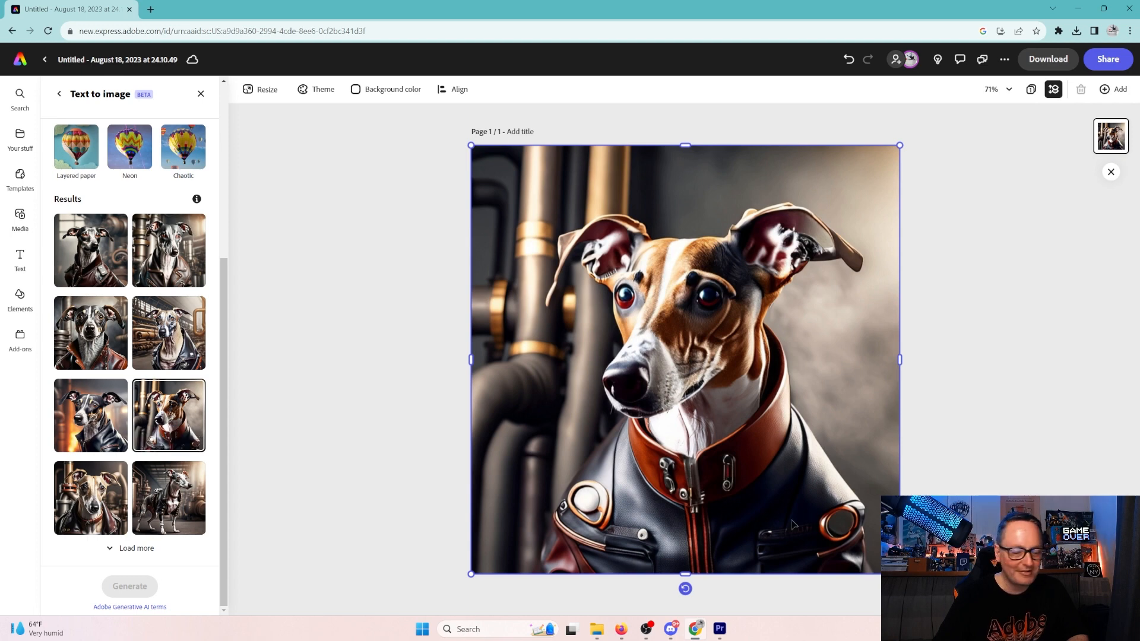
click(99, 491)
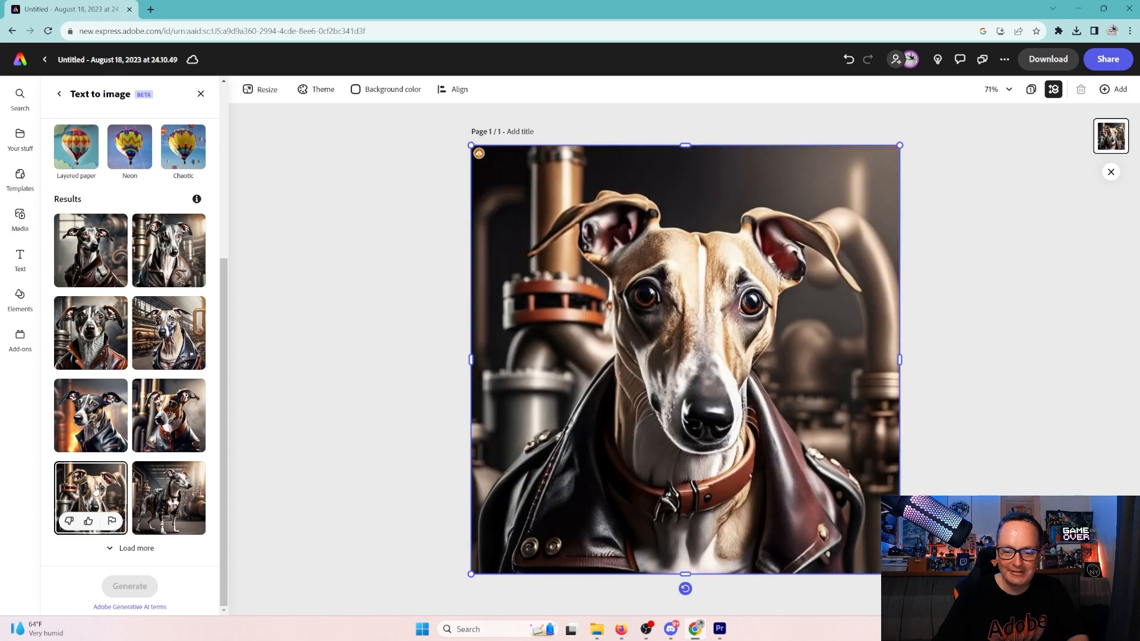
click(167, 501)
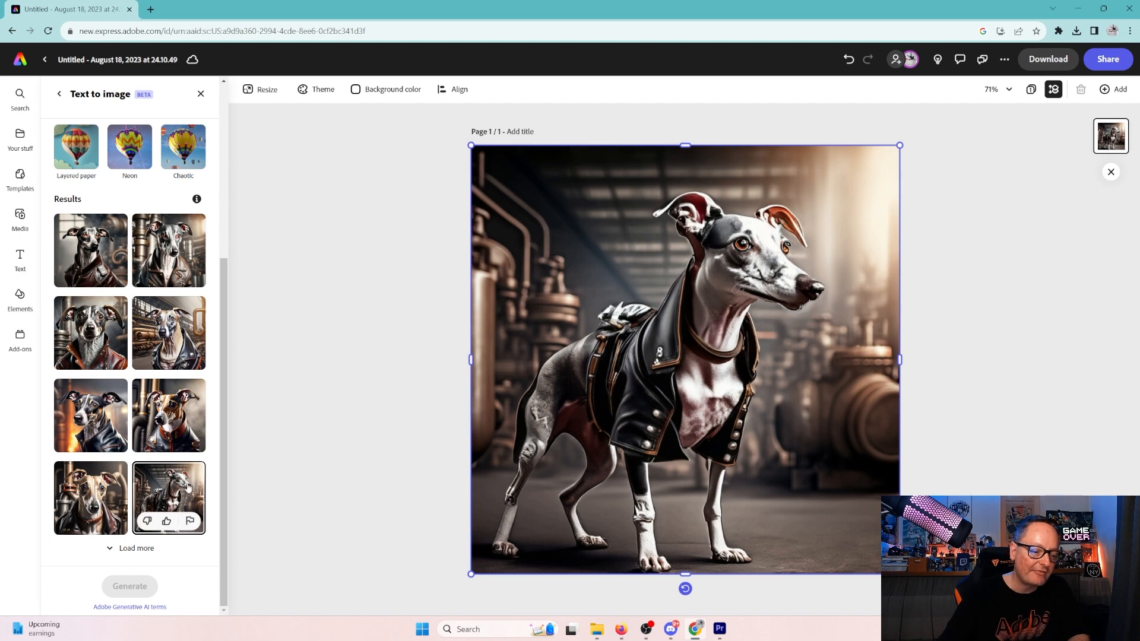
click(145, 548)
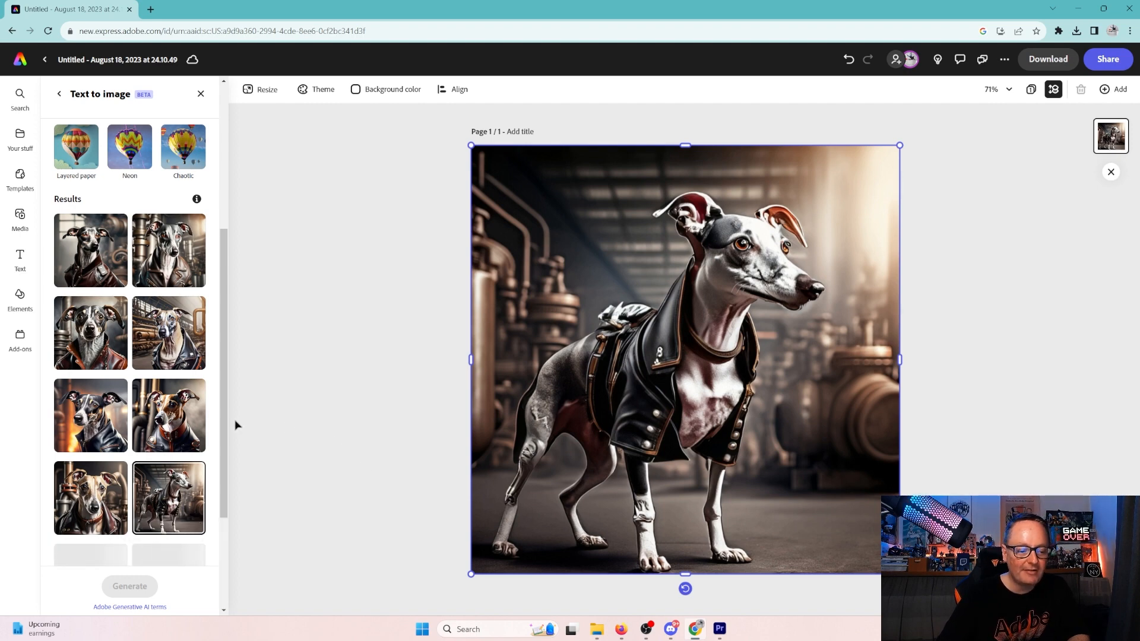
- Place the ninth whippet image, compare it with the sixth, and place the tenth, eleventh and twelfth images in turn
scroll(224, 436, down, 3)
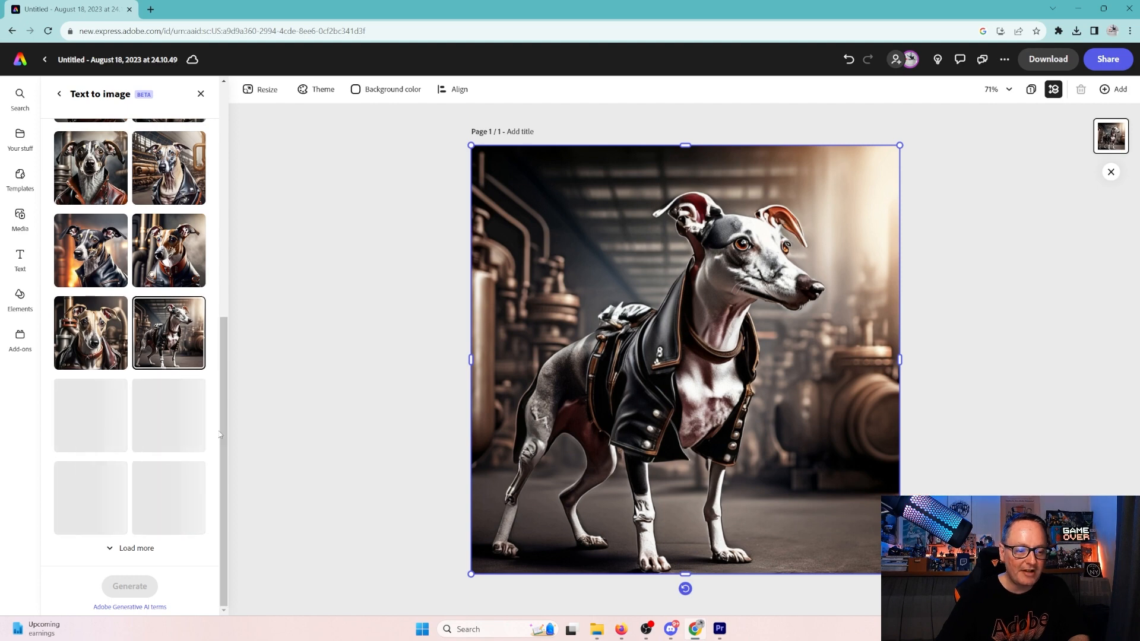
click(105, 417)
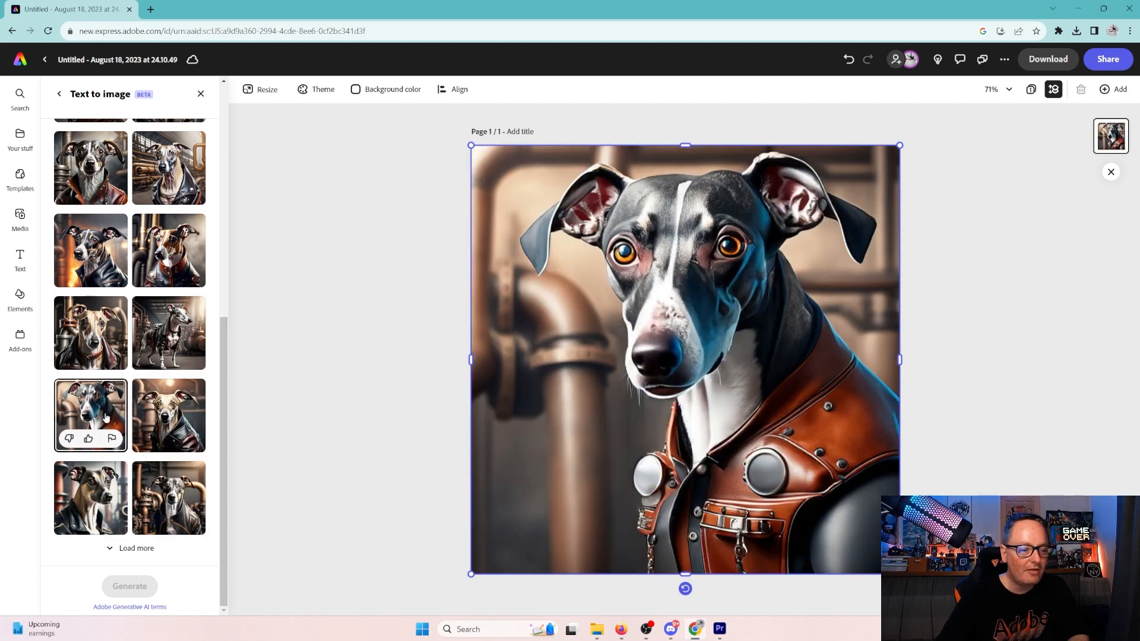
click(167, 252)
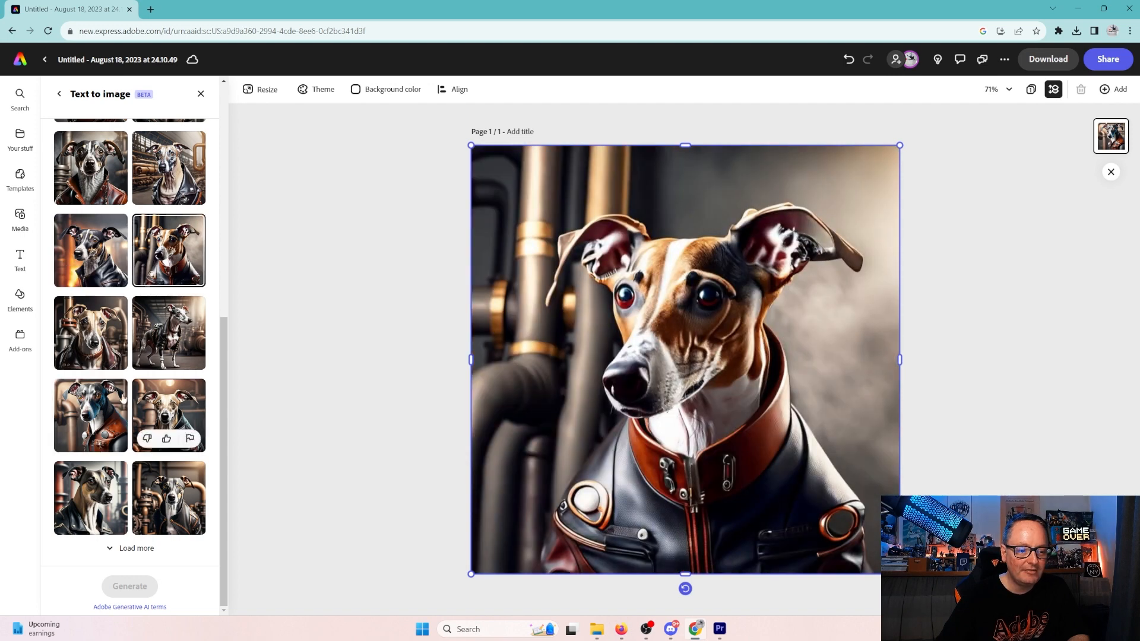
click(105, 404)
click(156, 424)
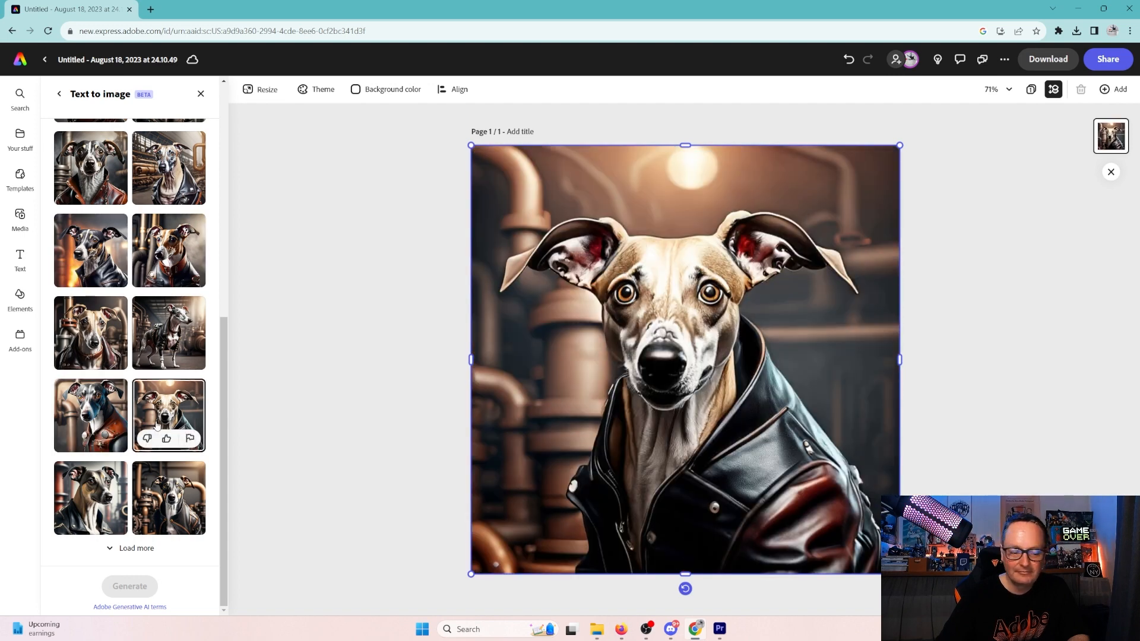
click(81, 500)
click(167, 498)
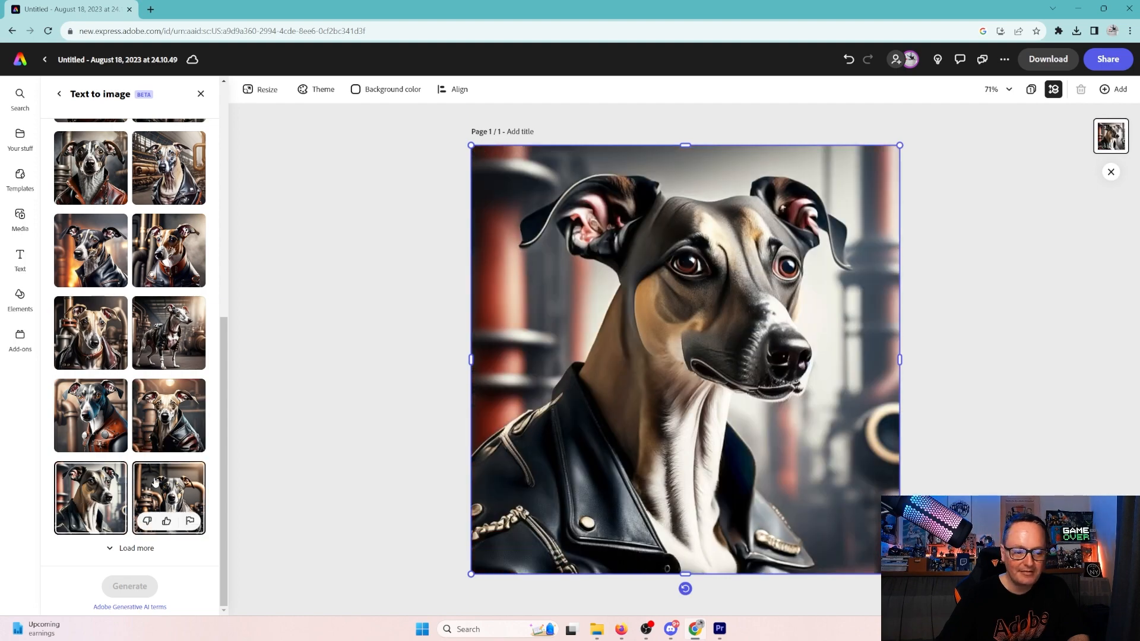
- Change the prompt's opening to "whippet wearing a leather steampunk jacket and steampunk hat." and generate new images
scroll(158, 442, up, 10)
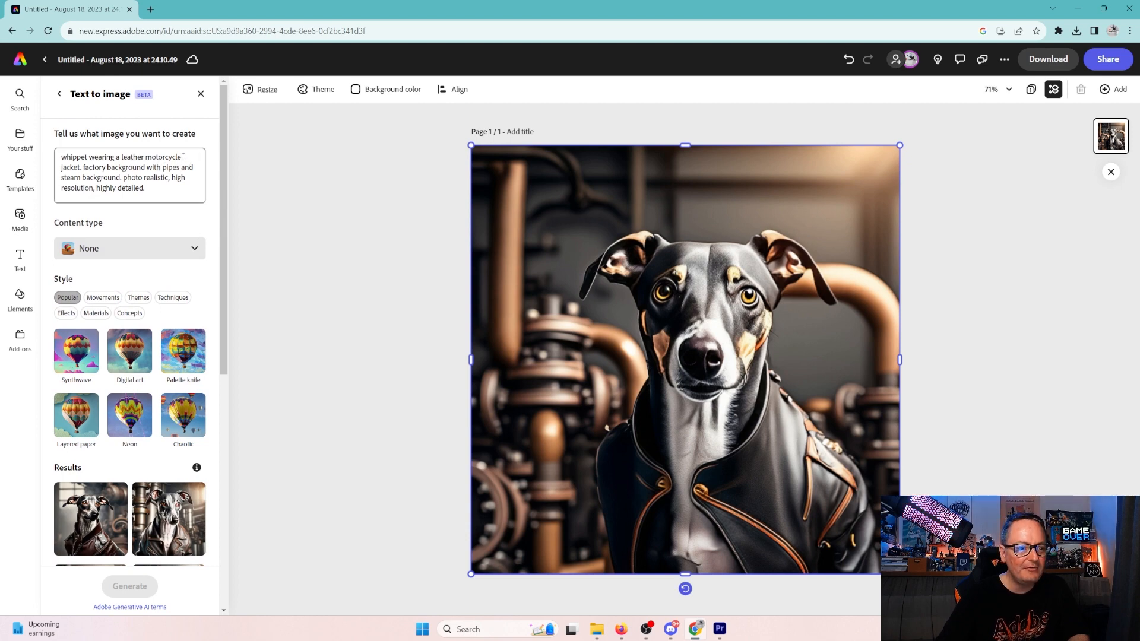
drag(182, 158, 147, 159)
text(stea)
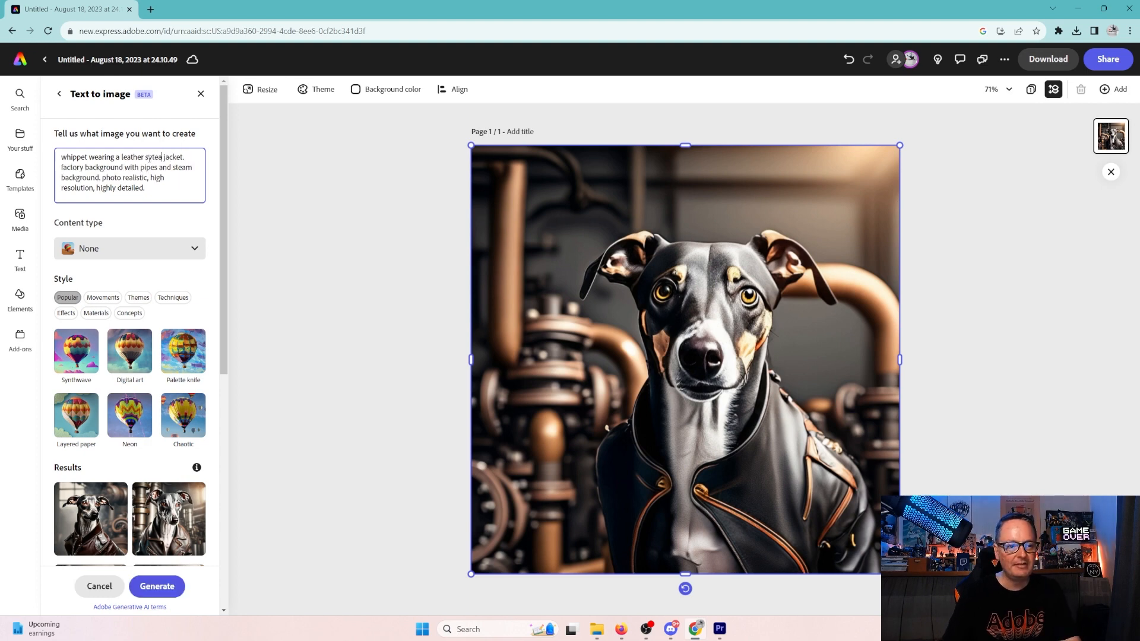
text(mpunk)
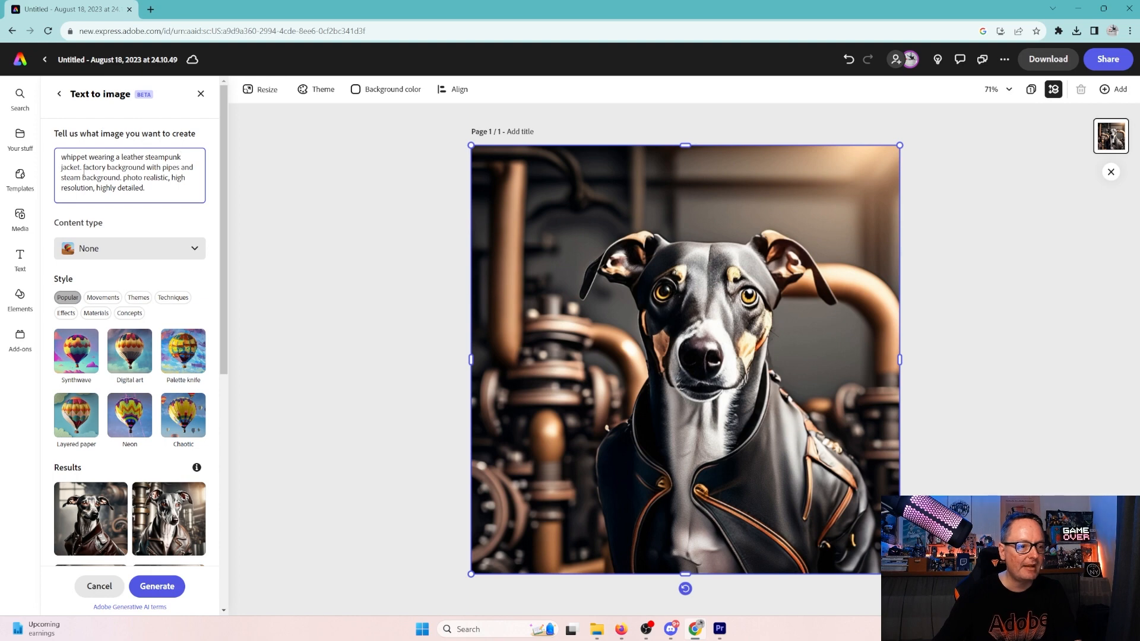
text(and steamp)
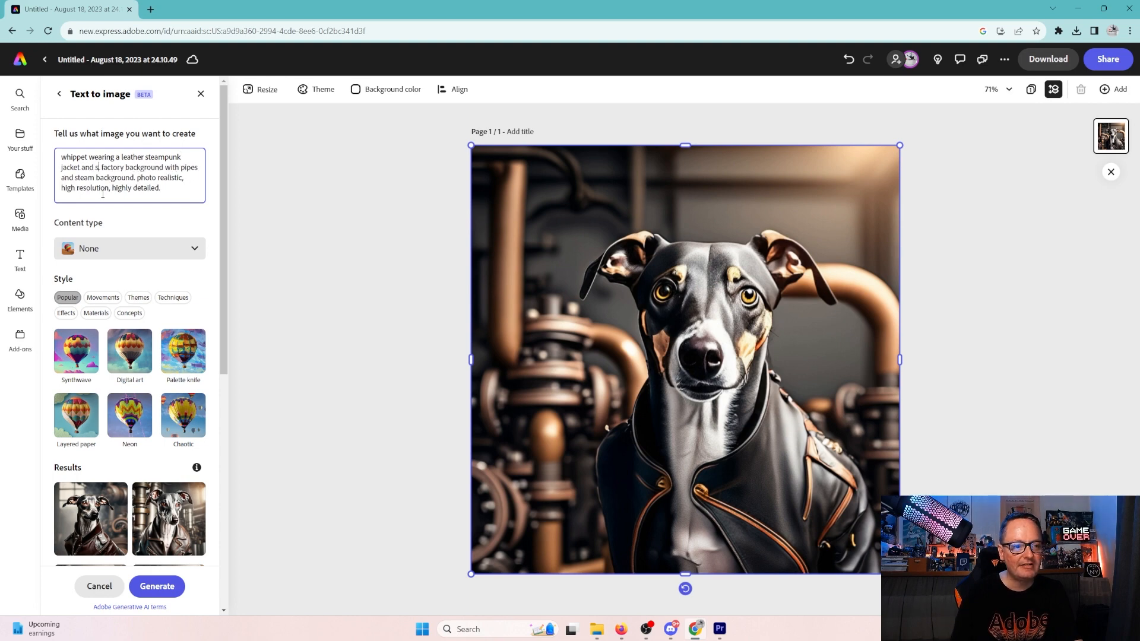
text(unk hat. factory)
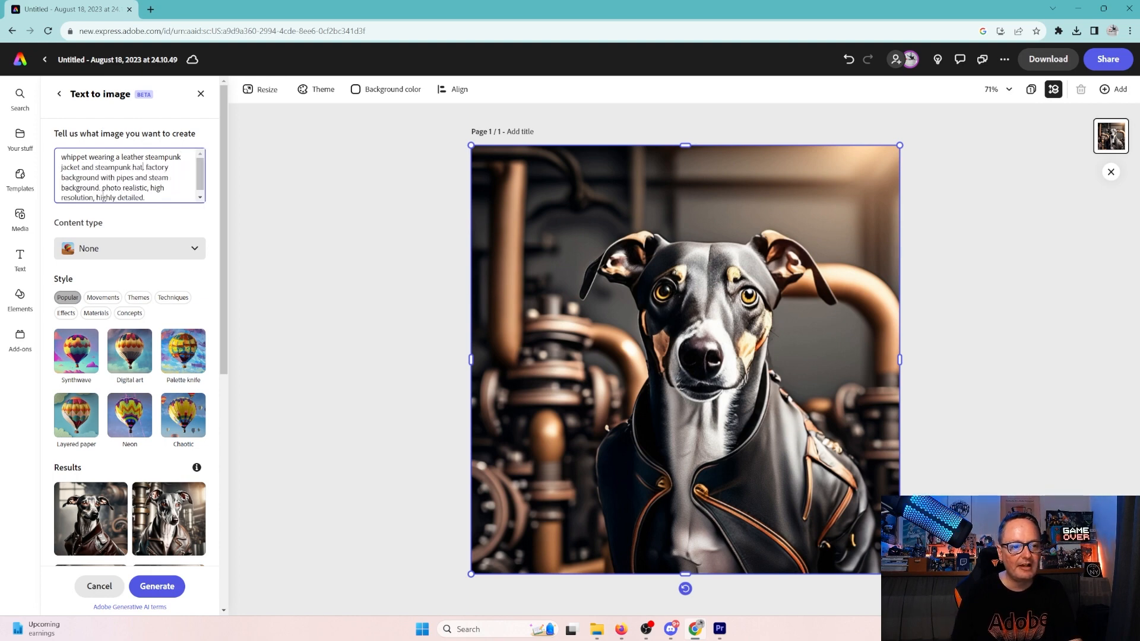
key(Return)
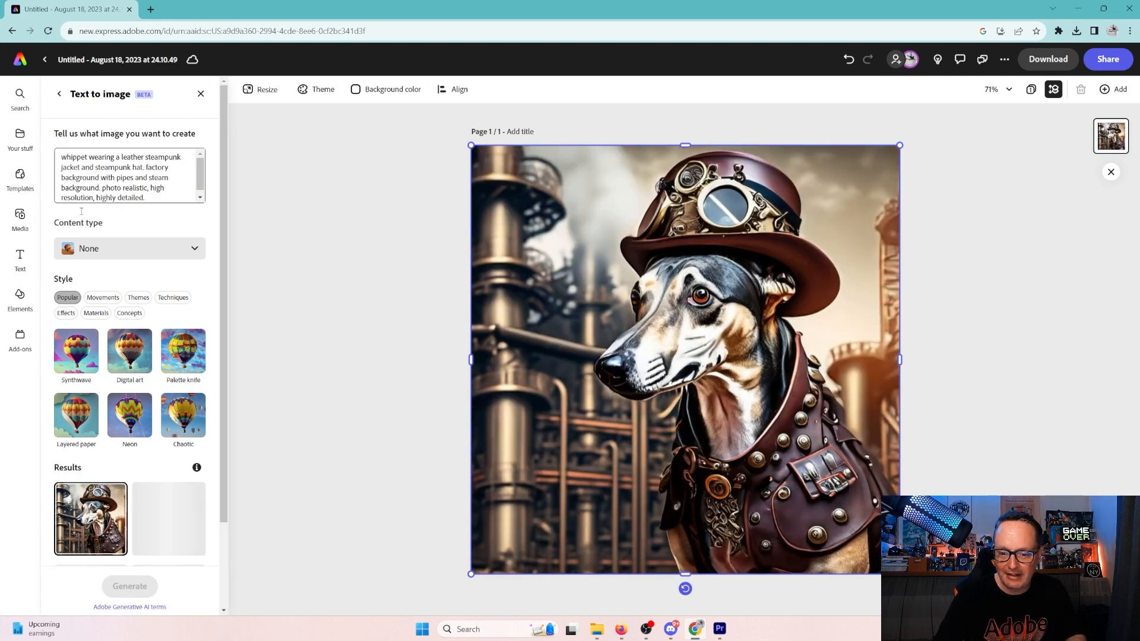
- Place the second, third and fourth steampunk whippet images on the page in turn, and load more results
mouse_move(107, 505)
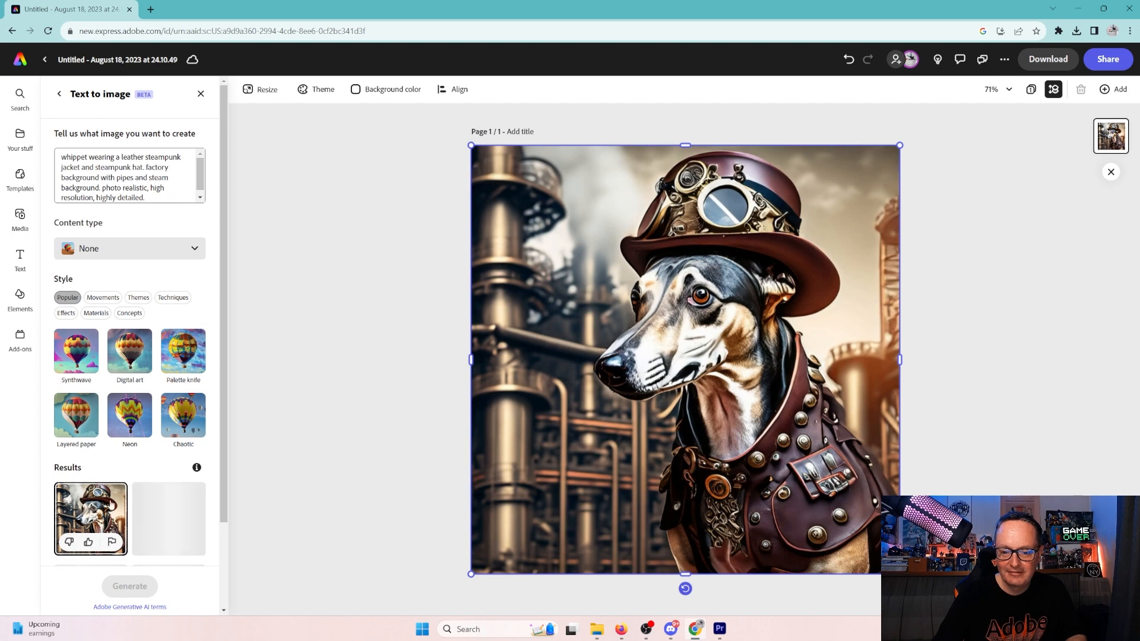
scroll(177, 518, down, 2)
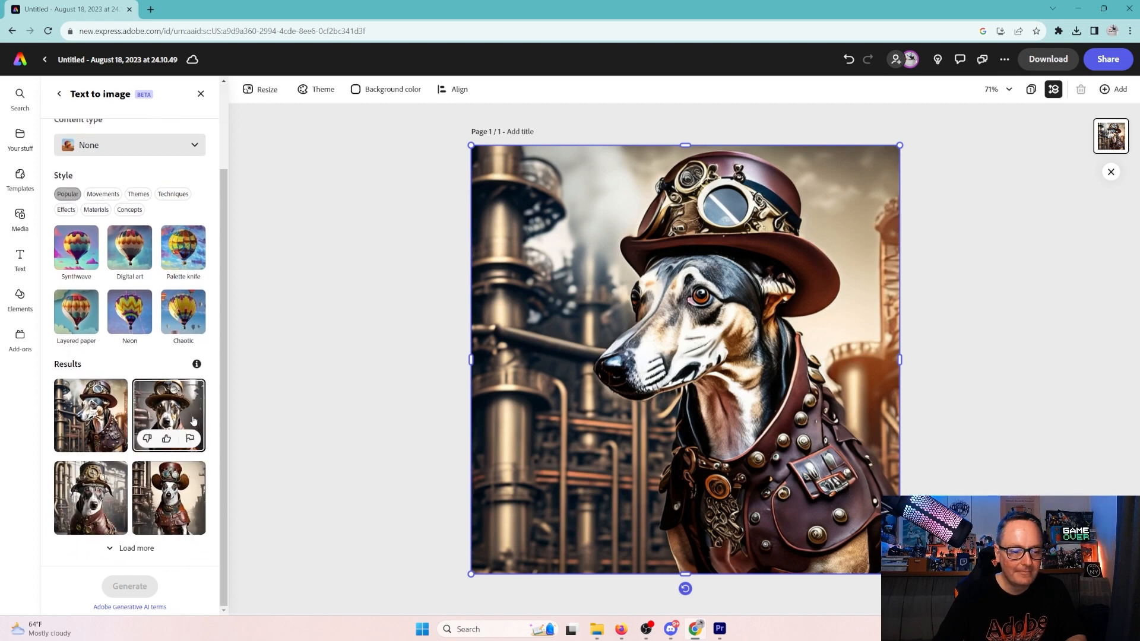
click(169, 419)
click(73, 491)
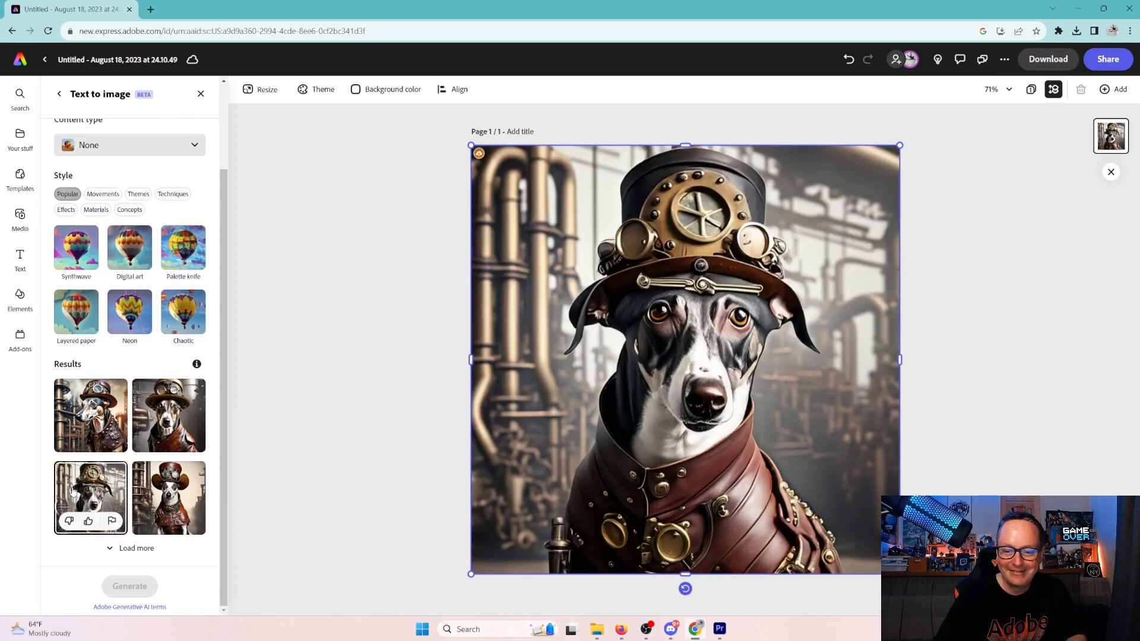
click(172, 477)
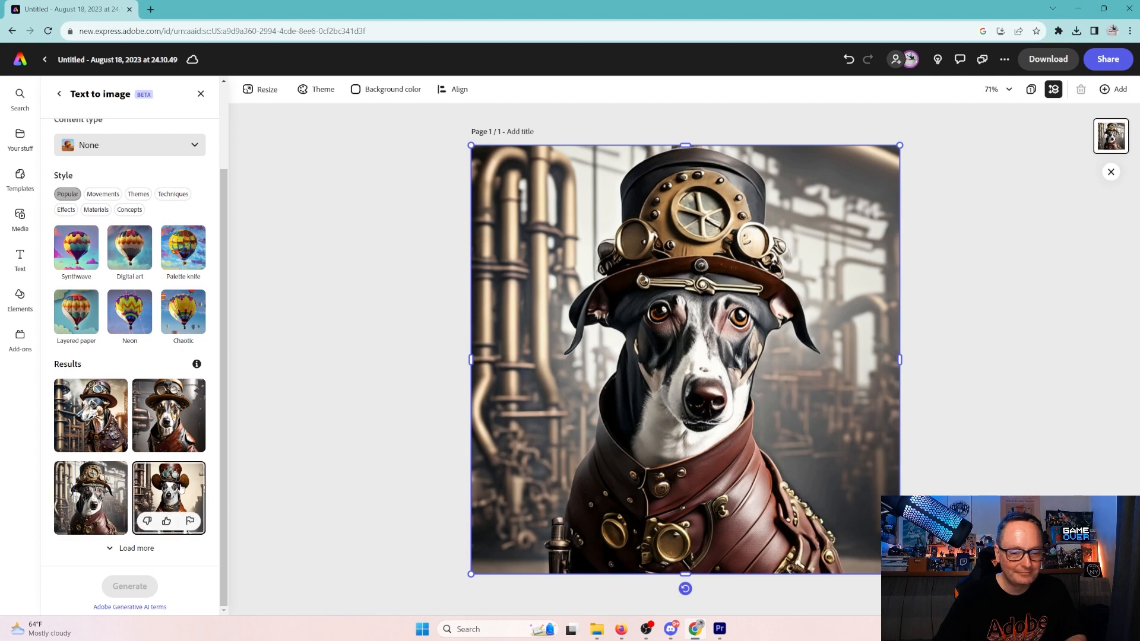
click(124, 549)
- Place the fifth, sixth, seventh and eighth steampunk whippet images on the page in turn, ending with the eighth
scroll(168, 462, down, 1)
scroll(191, 466, down, 2)
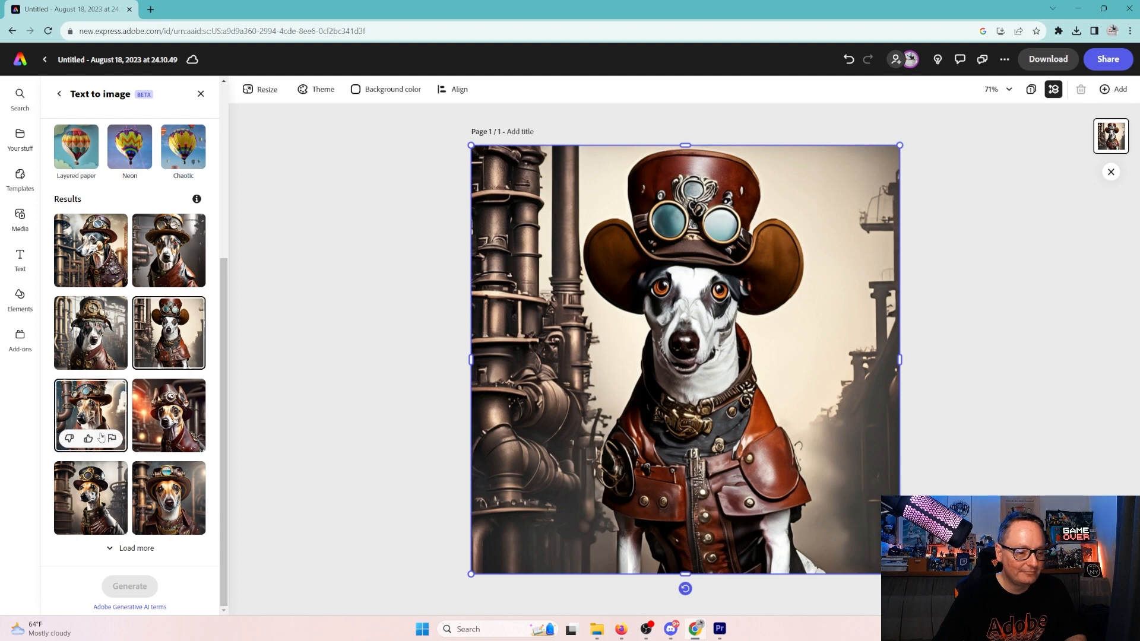
click(97, 416)
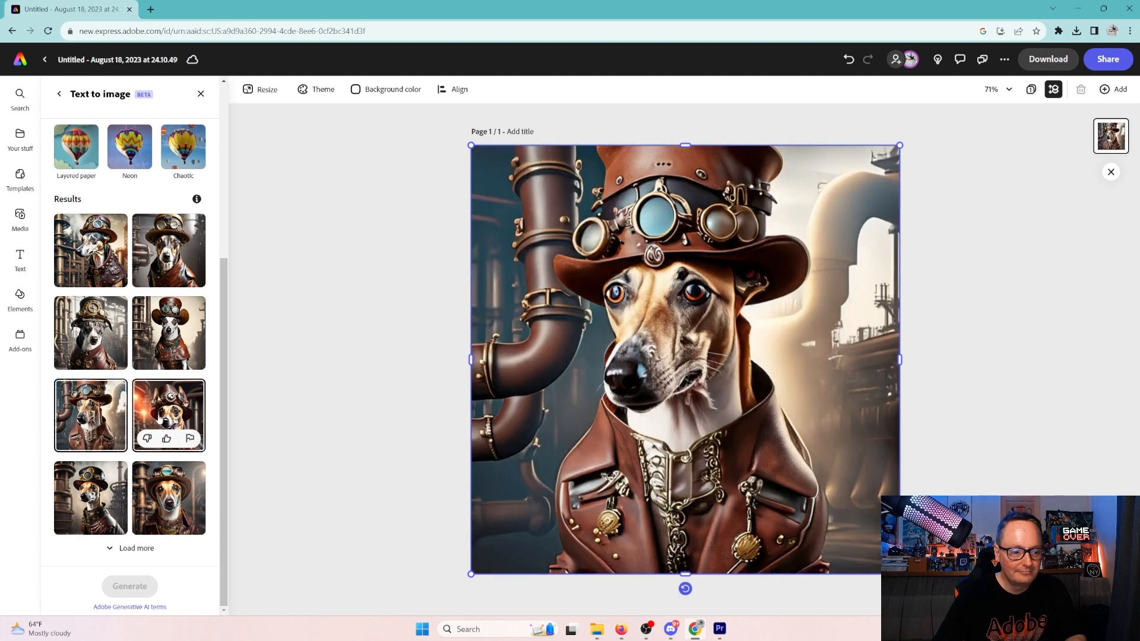
click(169, 413)
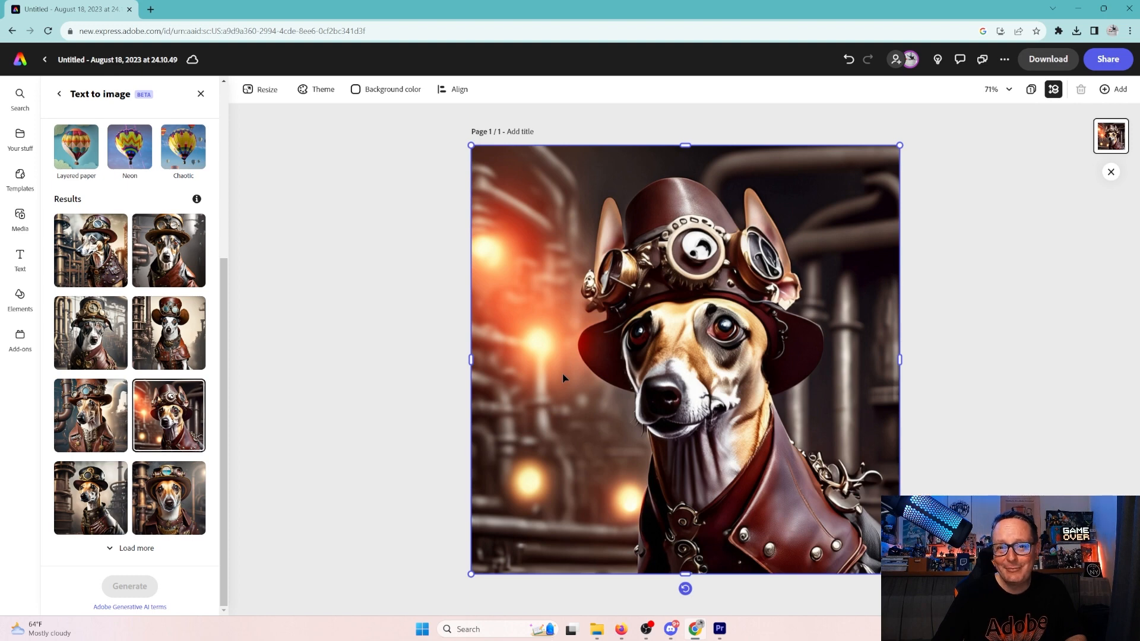
mouse_move(201, 414)
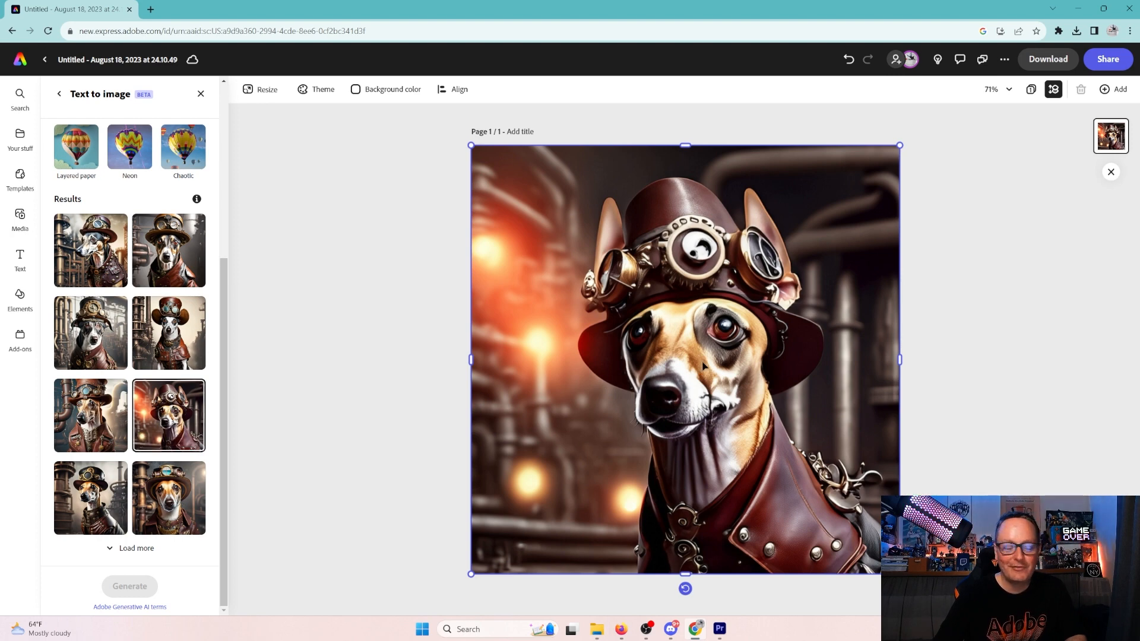
click(88, 498)
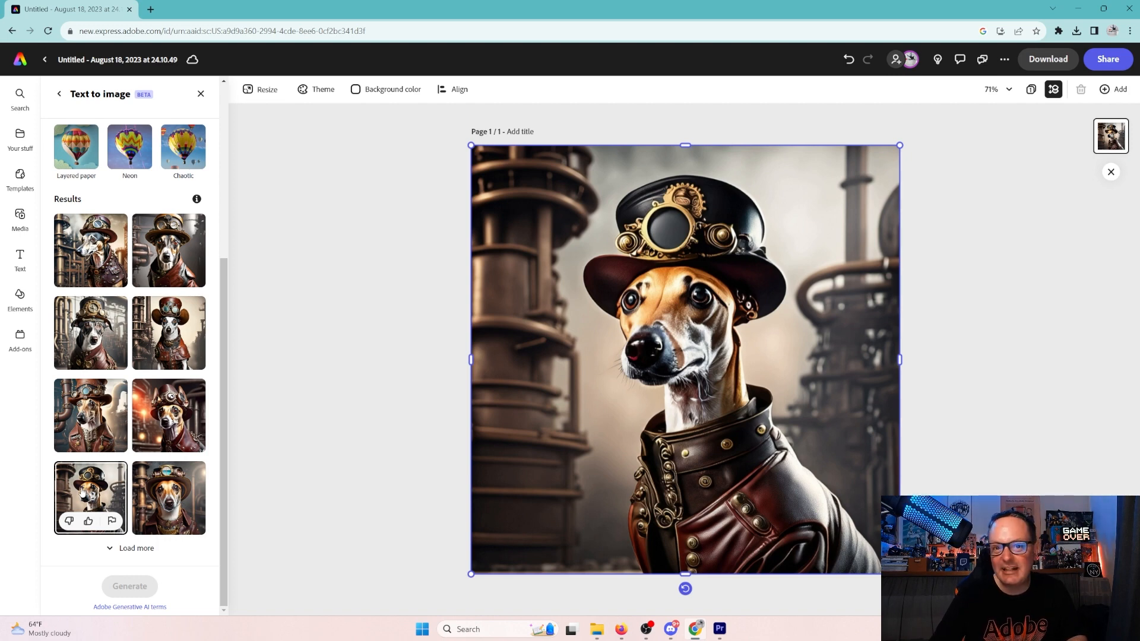
click(182, 481)
- Rewrite the prompt's opening as "whippet wearing a colorful sweater and beanie hat. background is an office with desks and potted plants" and generate images
scroll(155, 452, up, 5)
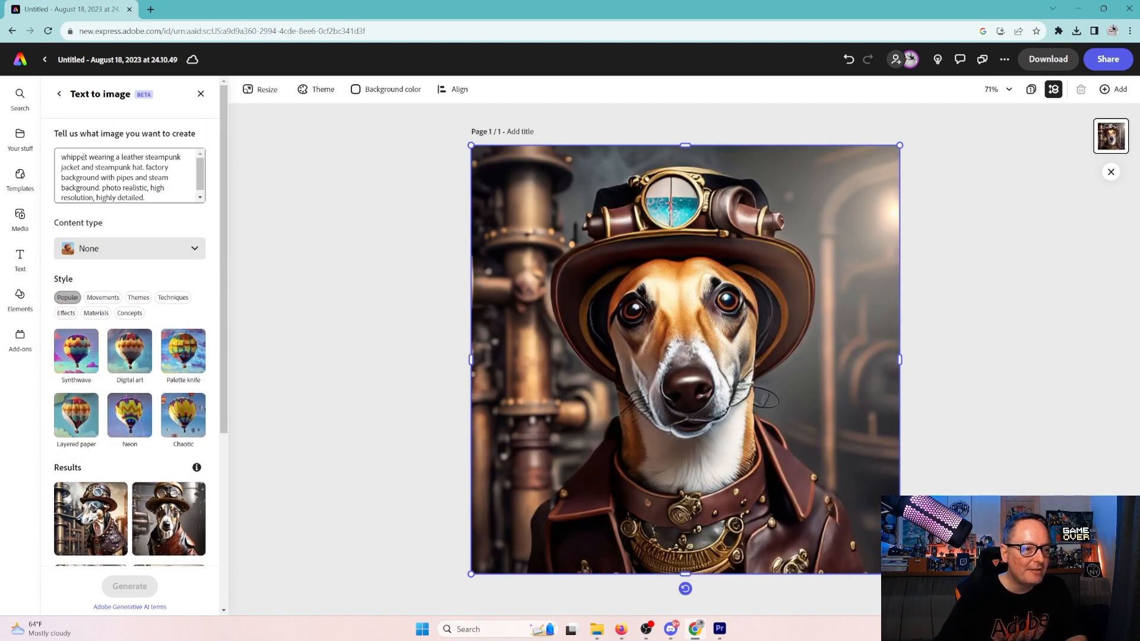
drag(89, 159, 100, 190)
text(wearing a colorful sweater and)
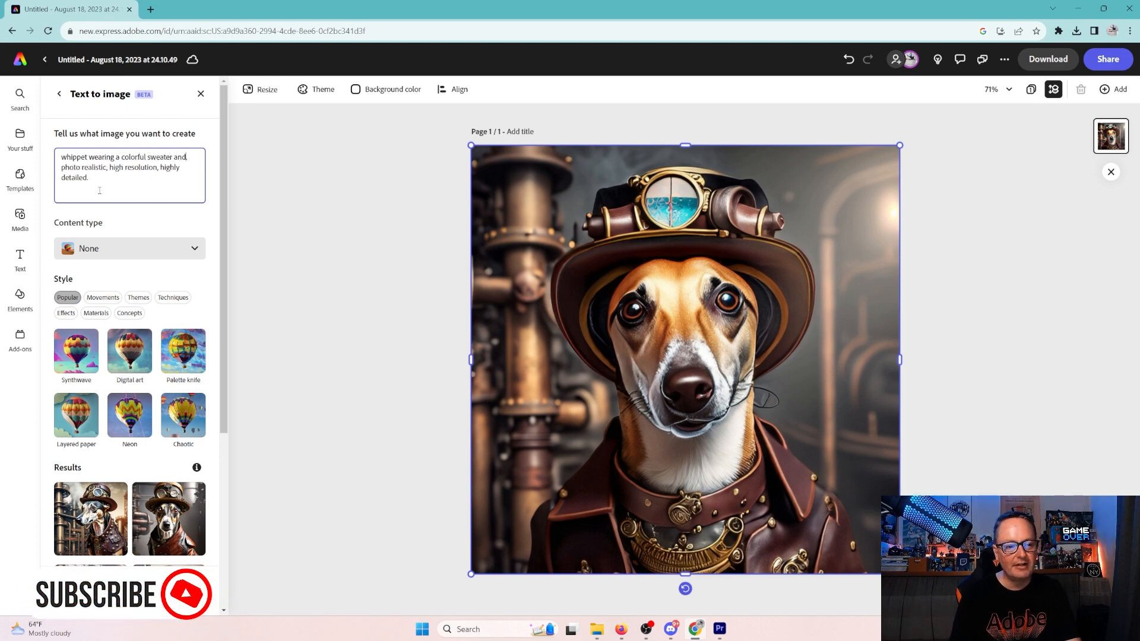
text( beanie hat)
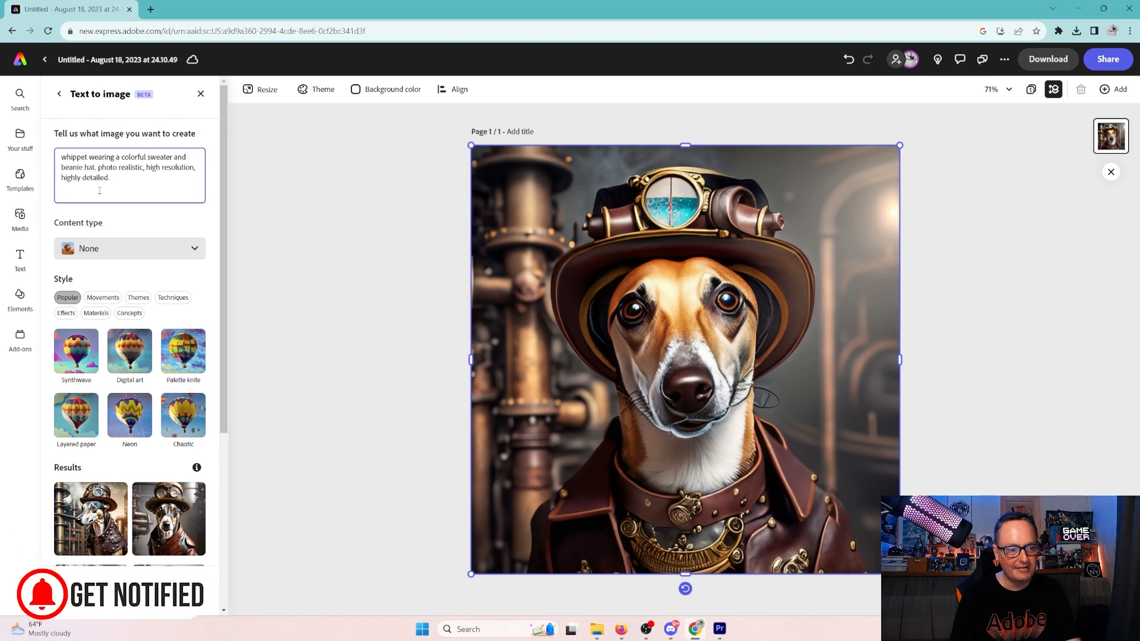
text(. background)
text( is an office wi)
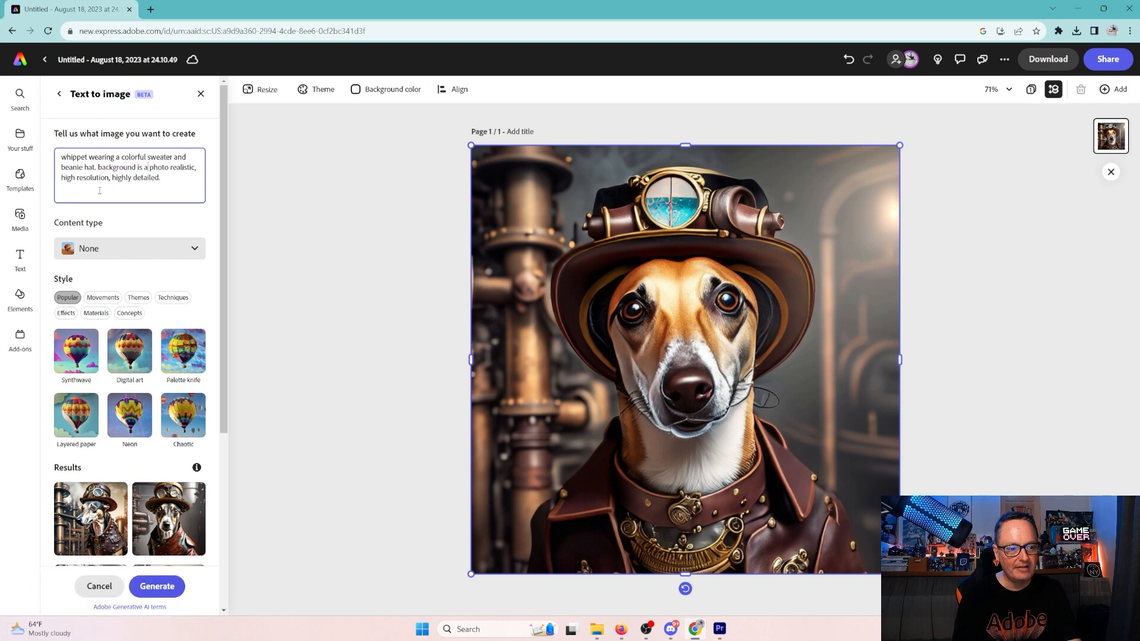
text(th desks and p)
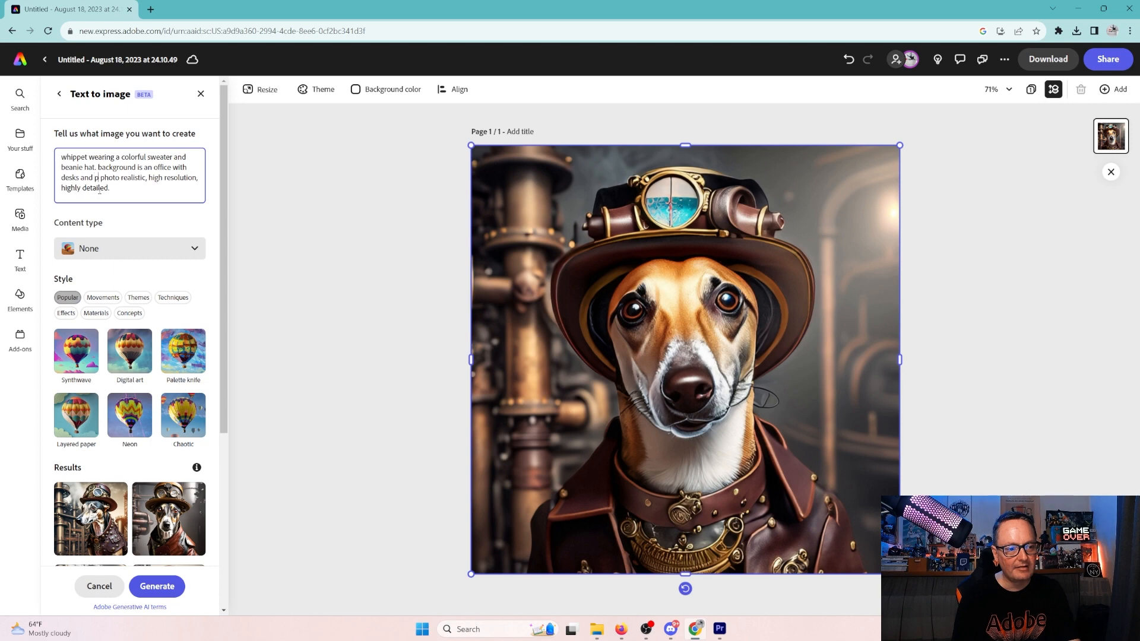
text(otted plants)
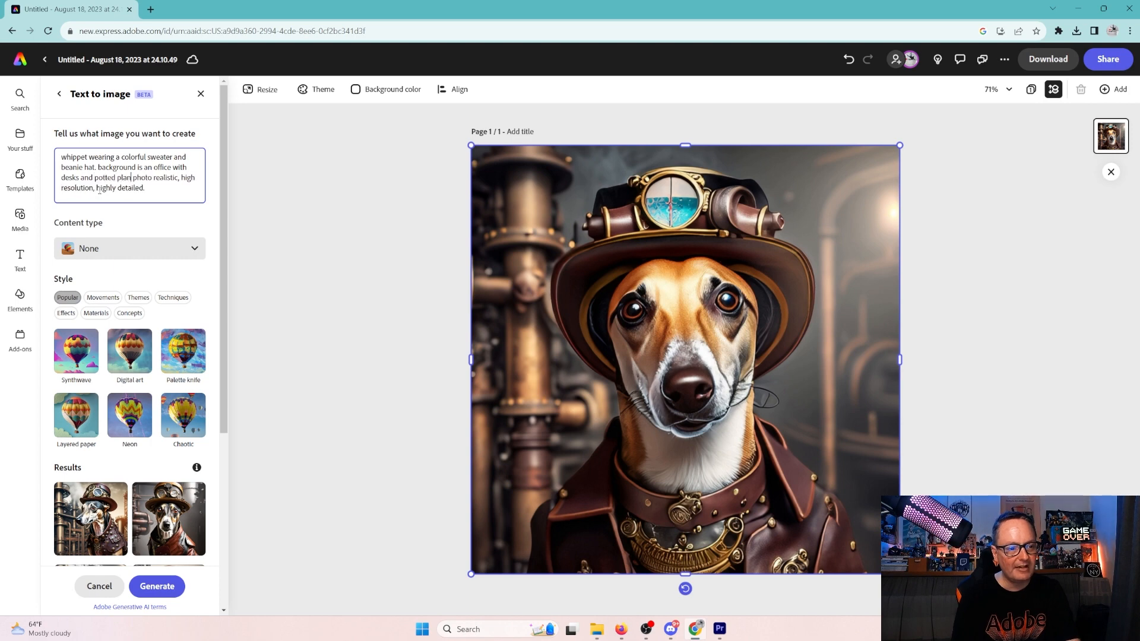
key(Return)
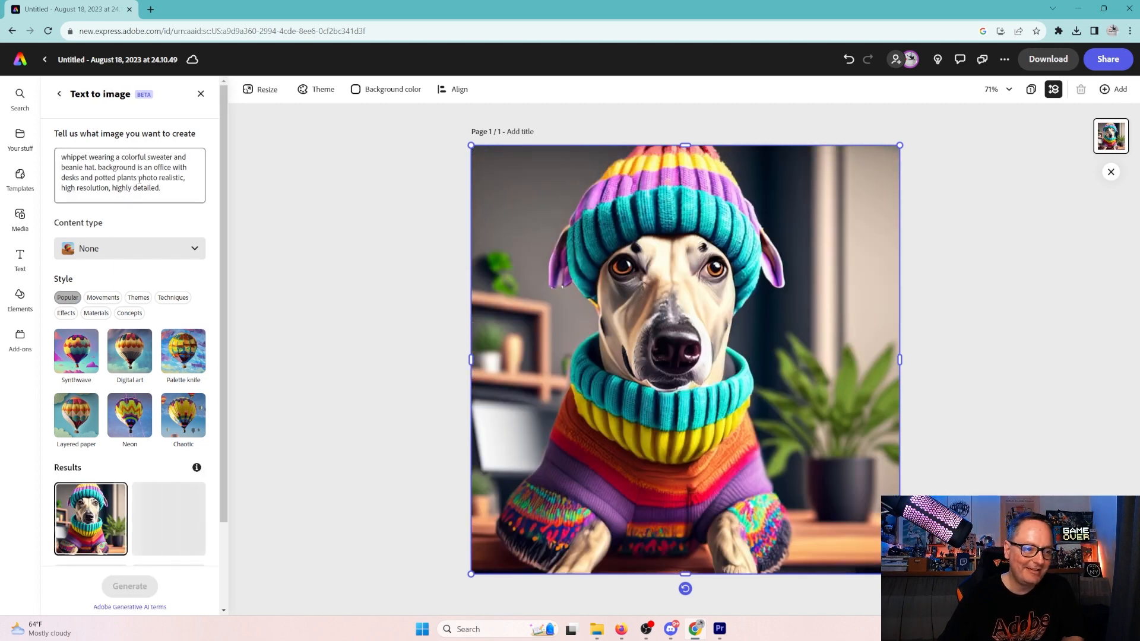
- Add a period after "potted plants" in the prompt and place the second sweater-and-beanie whippet image on the page
click(137, 179)
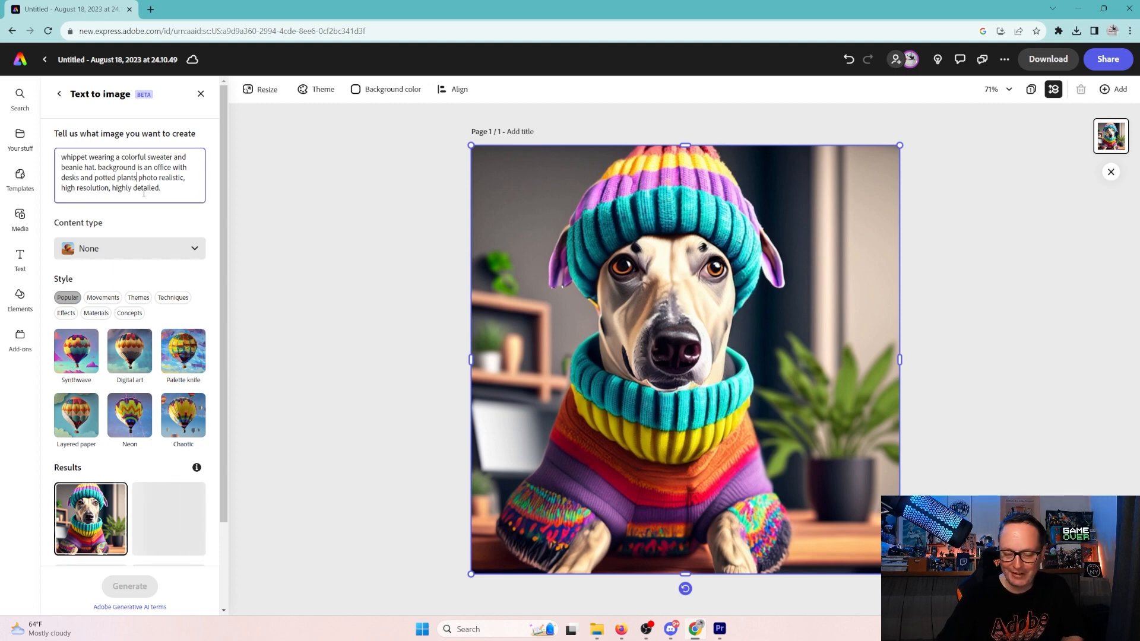
text(.)
scroll(86, 382, down, 2)
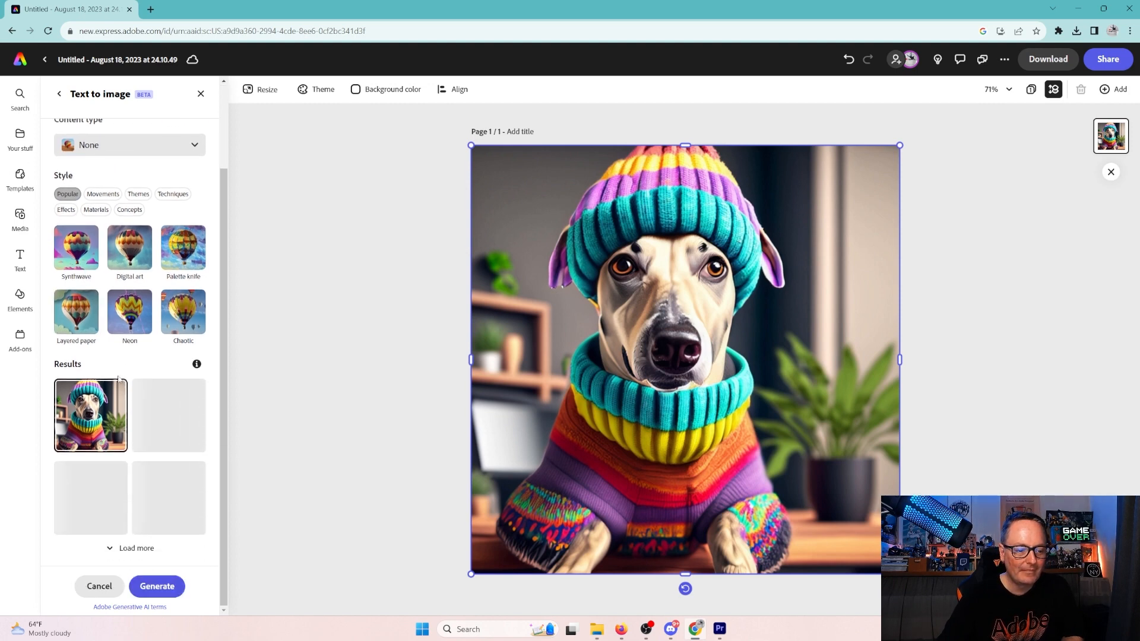
click(167, 411)
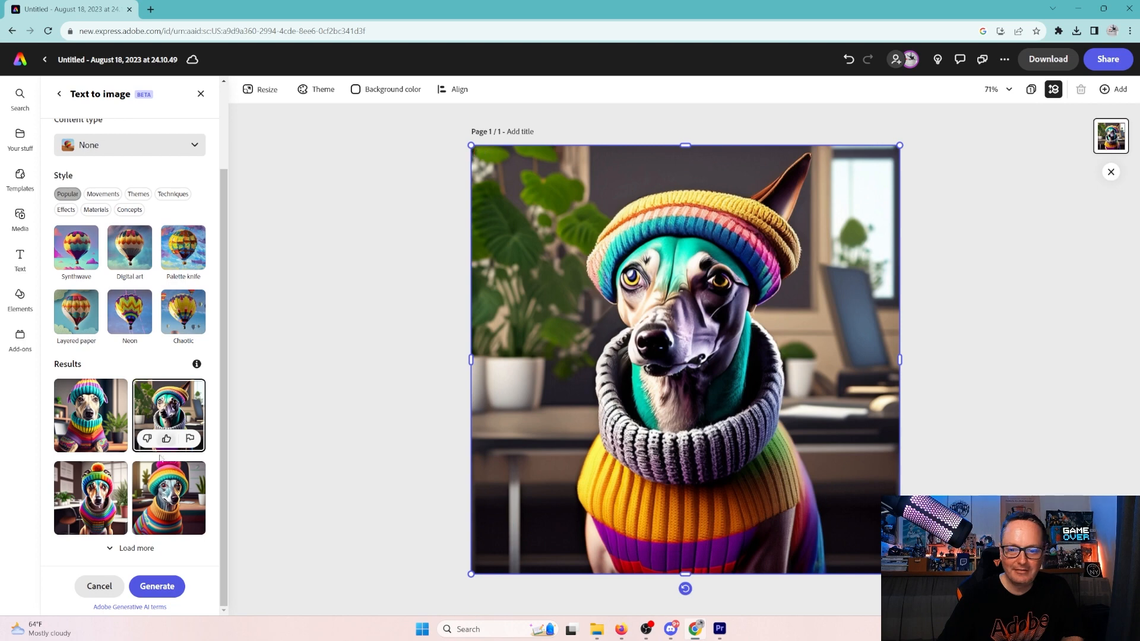
- Place the third and fourth sweater-and-beanie whippet images on the page in turn, and load more results
click(119, 498)
click(168, 497)
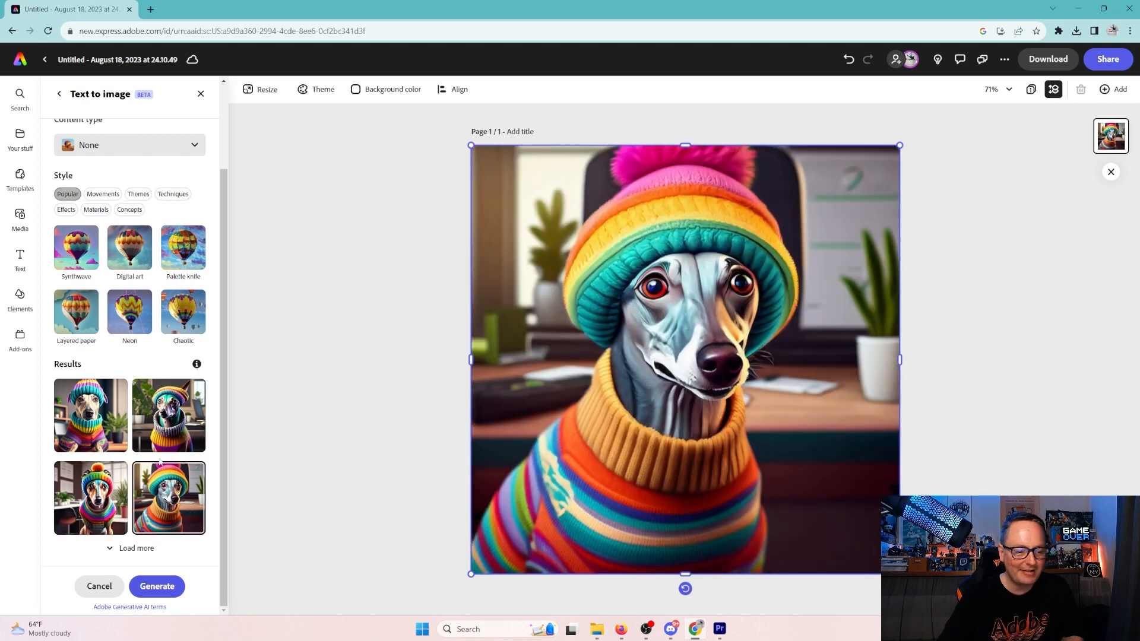
click(153, 548)
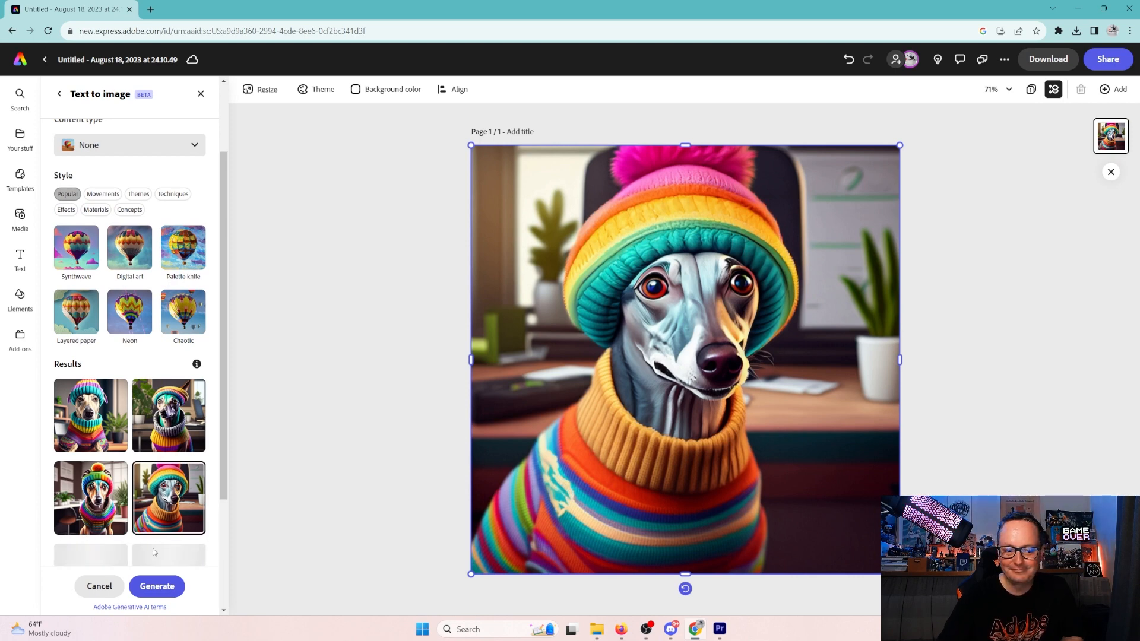
scroll(166, 478, down, 2)
scroll(166, 478, down, 1)
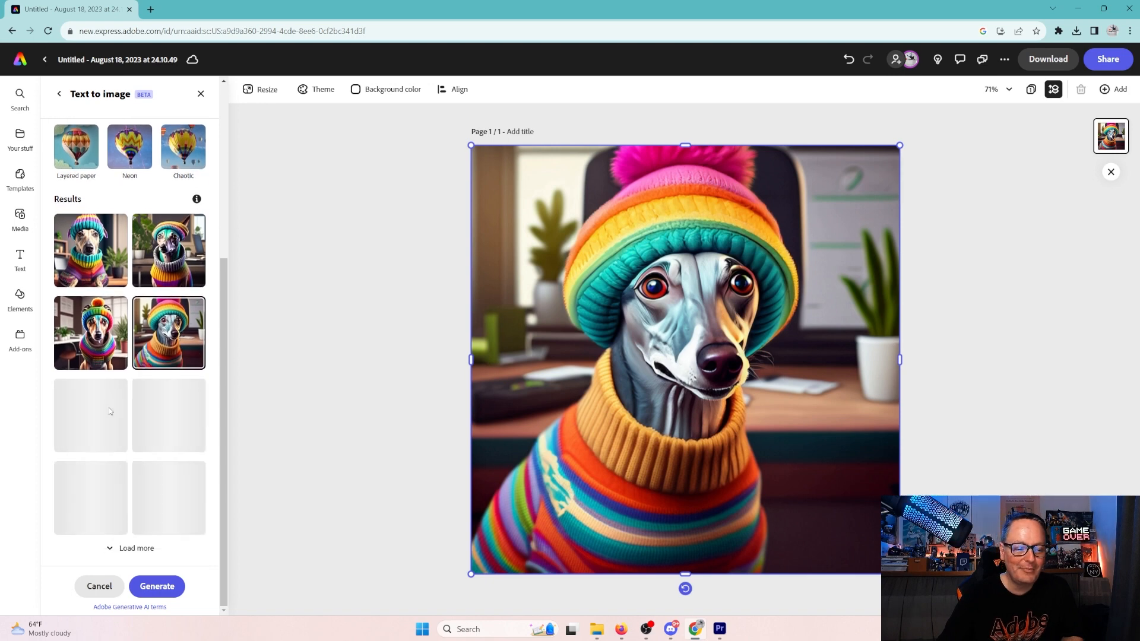
- Place the fifth, sixth, seventh and eighth sweater-and-beanie whippet images on the page in turn, ending with the eighth
click(104, 414)
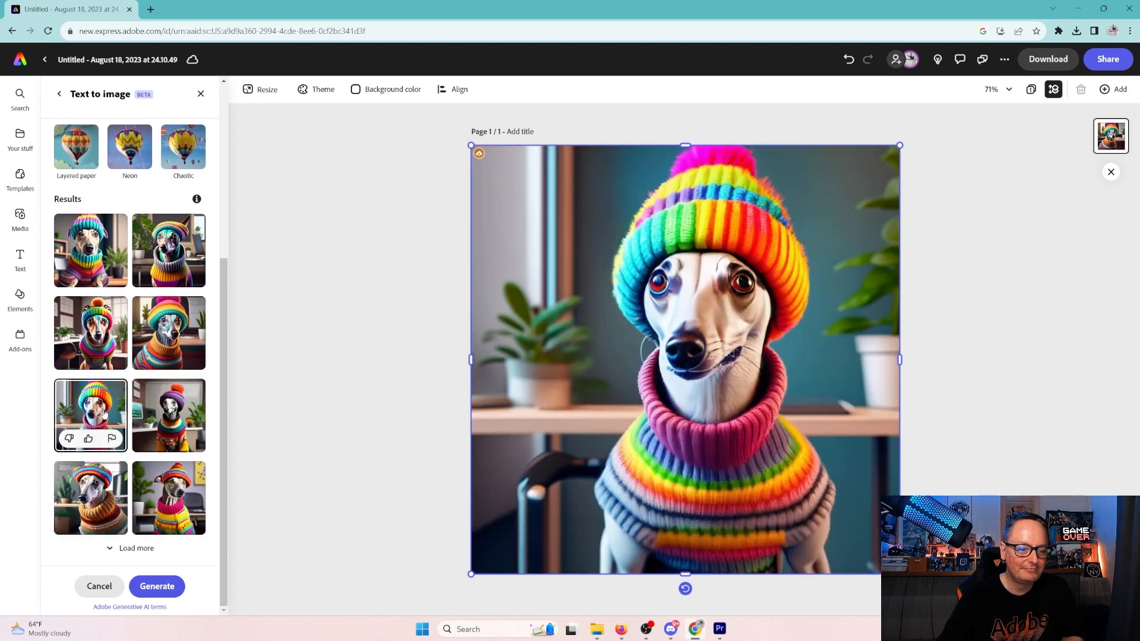
click(170, 414)
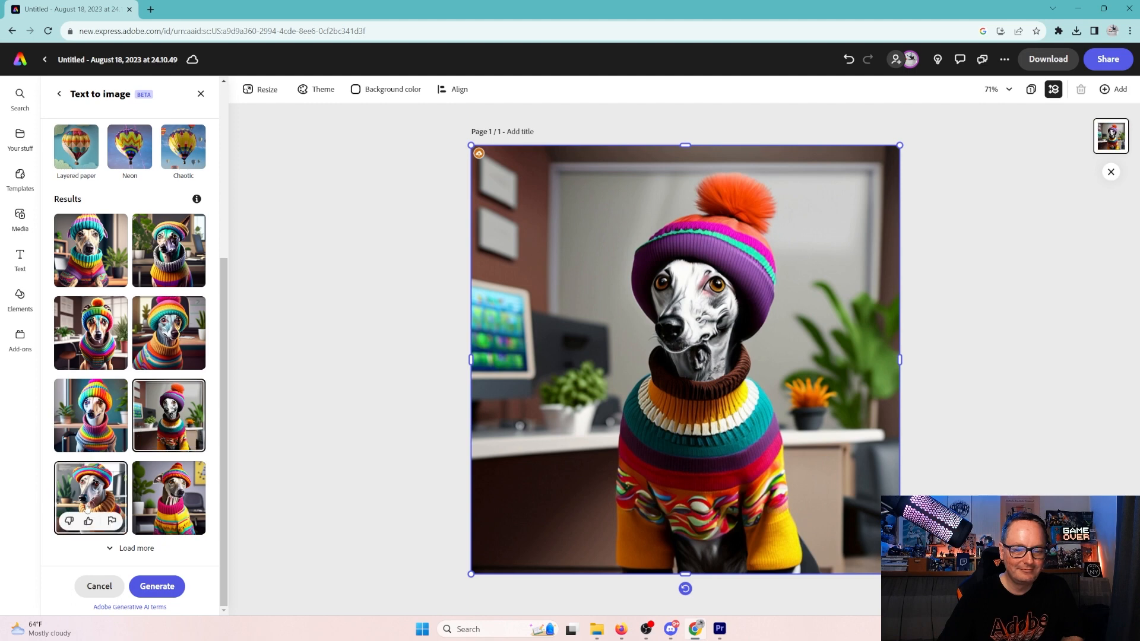
click(87, 506)
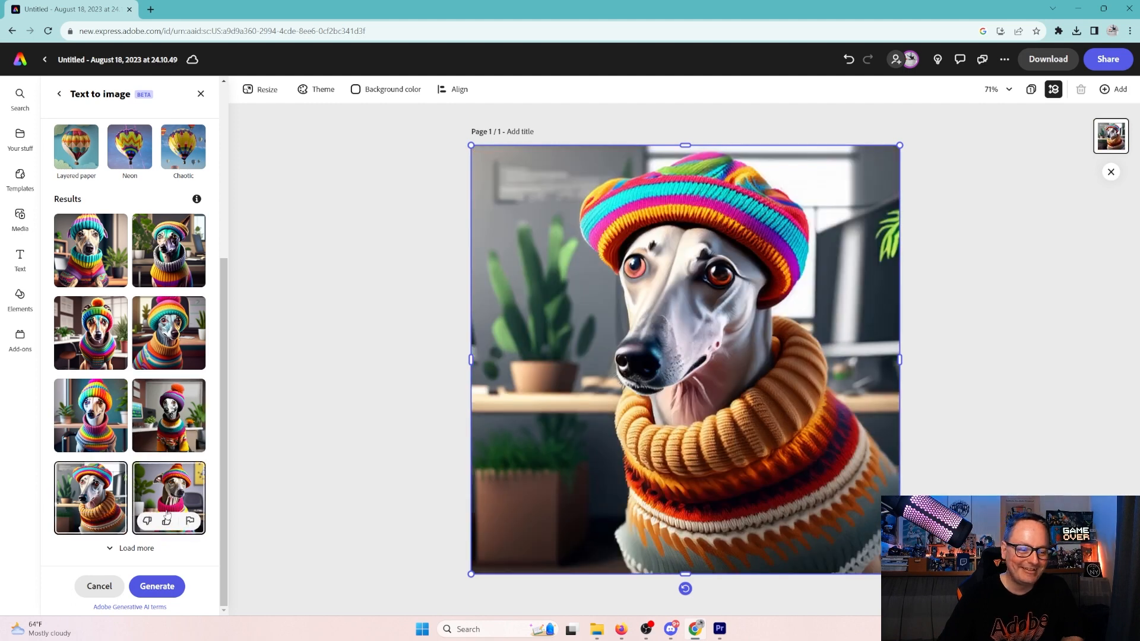
click(175, 482)
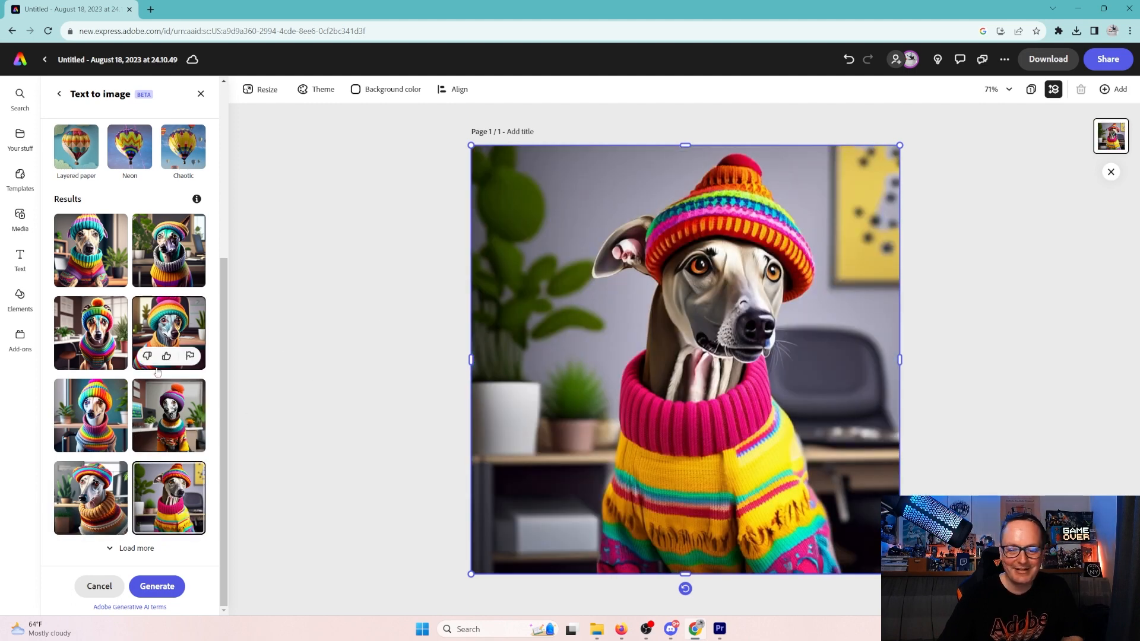
- Replace "colorful" with "brightly colored" in the prompt and generate new whippet images
scroll(130, 398, up, 5)
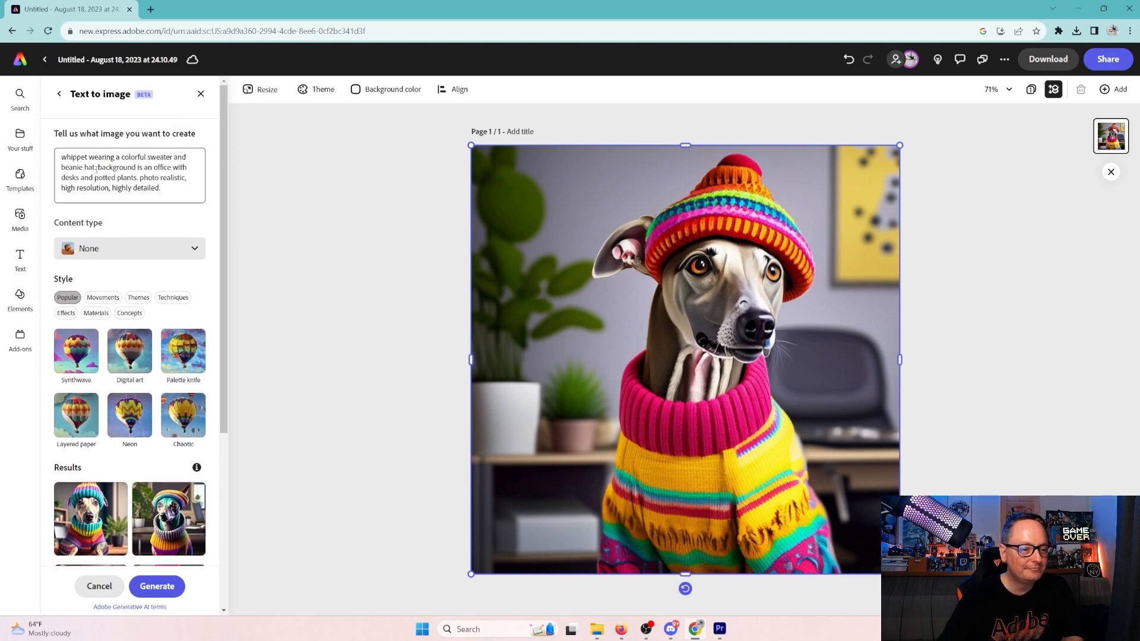
drag(146, 156, 140, 158)
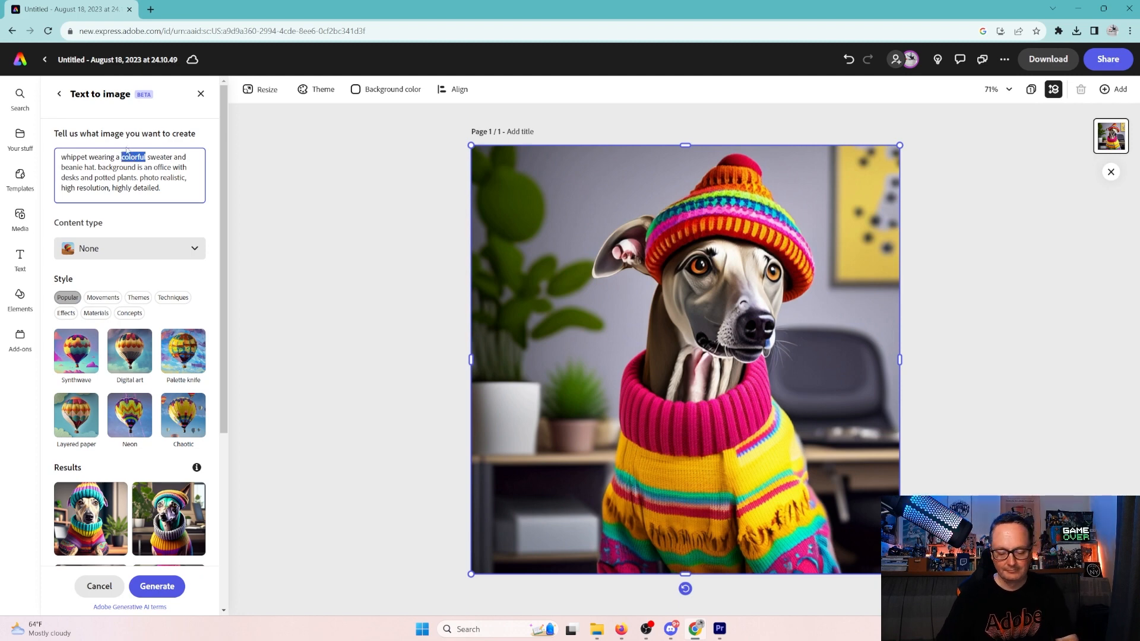
text(brightly c)
text(l)
text(lor)
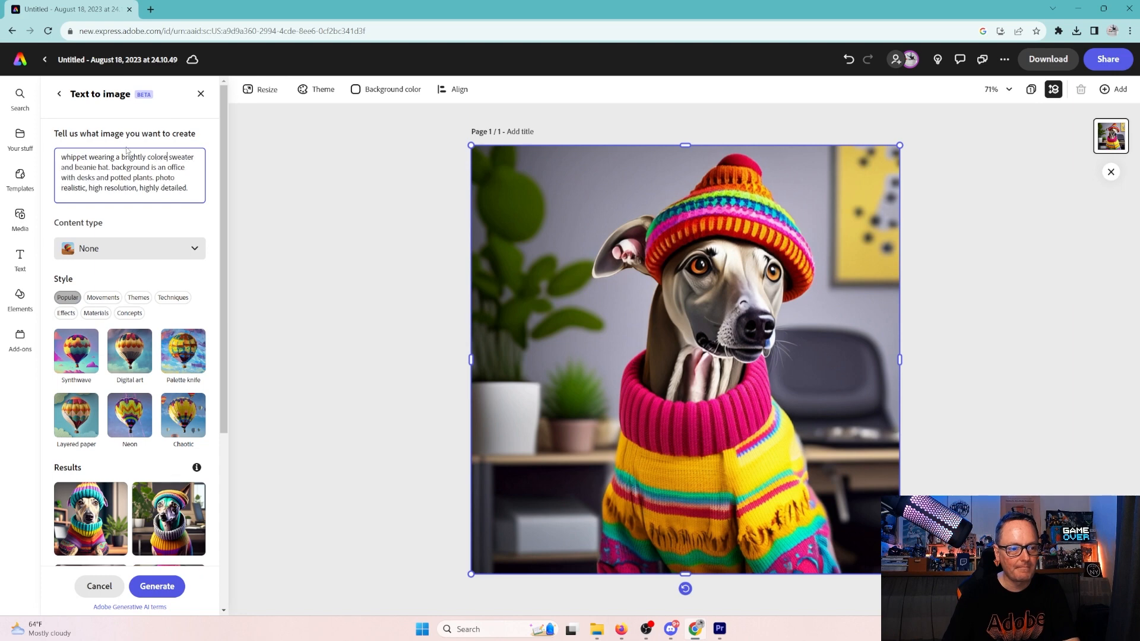
key(Return)
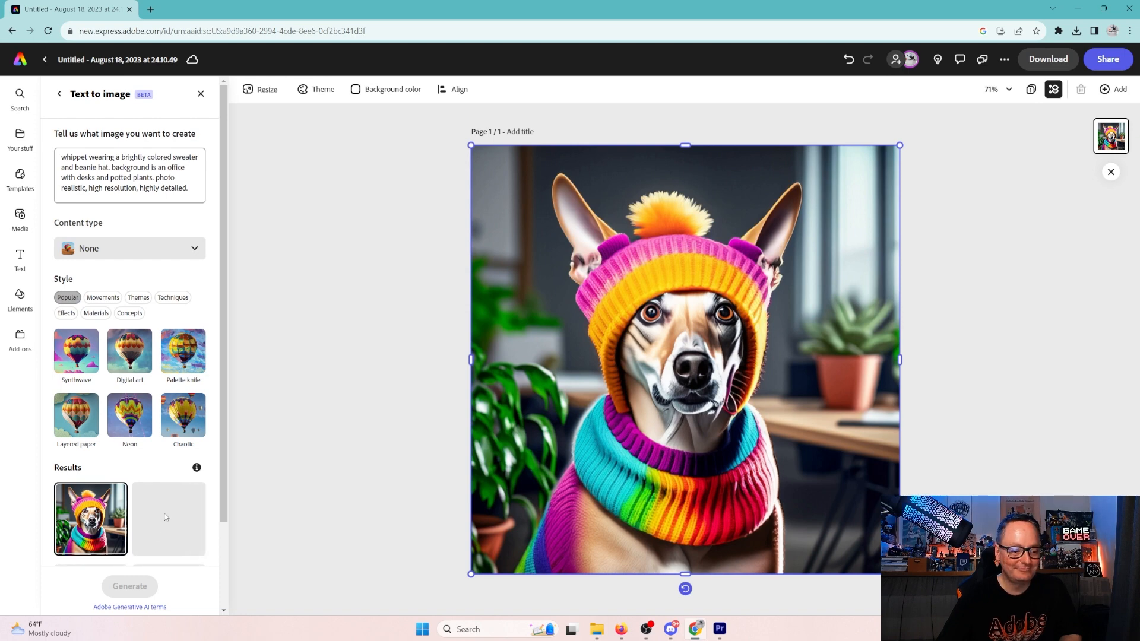
- Place the second, third and fourth brightly colored sweater images on the page in turn, ending with the orange-beanie whippet
scroll(166, 517, down, 2)
click(164, 414)
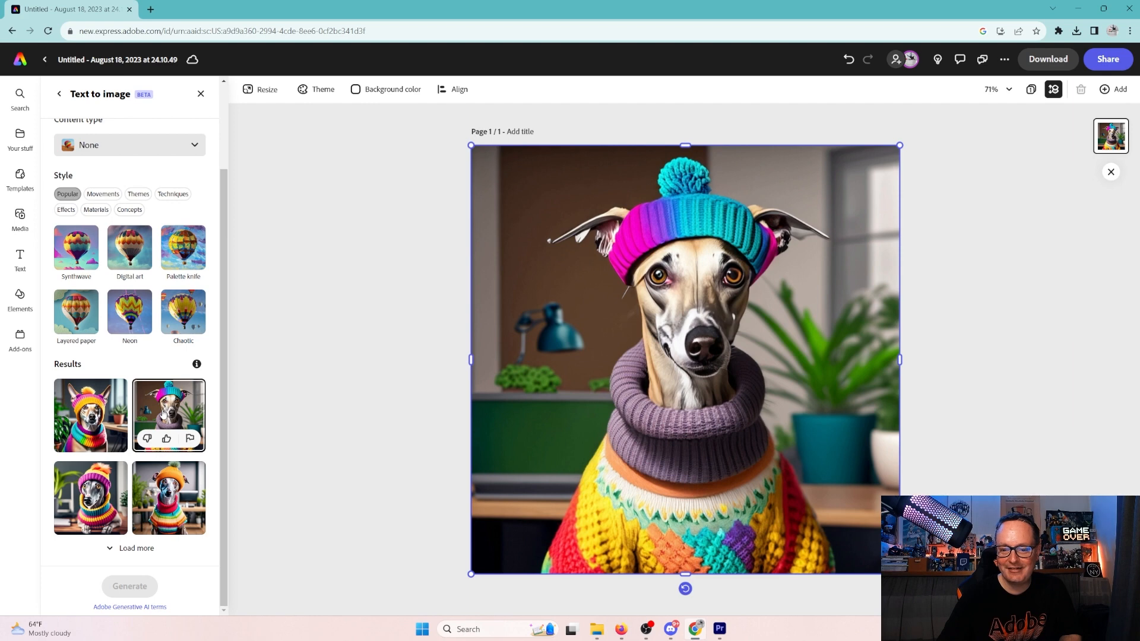
click(84, 506)
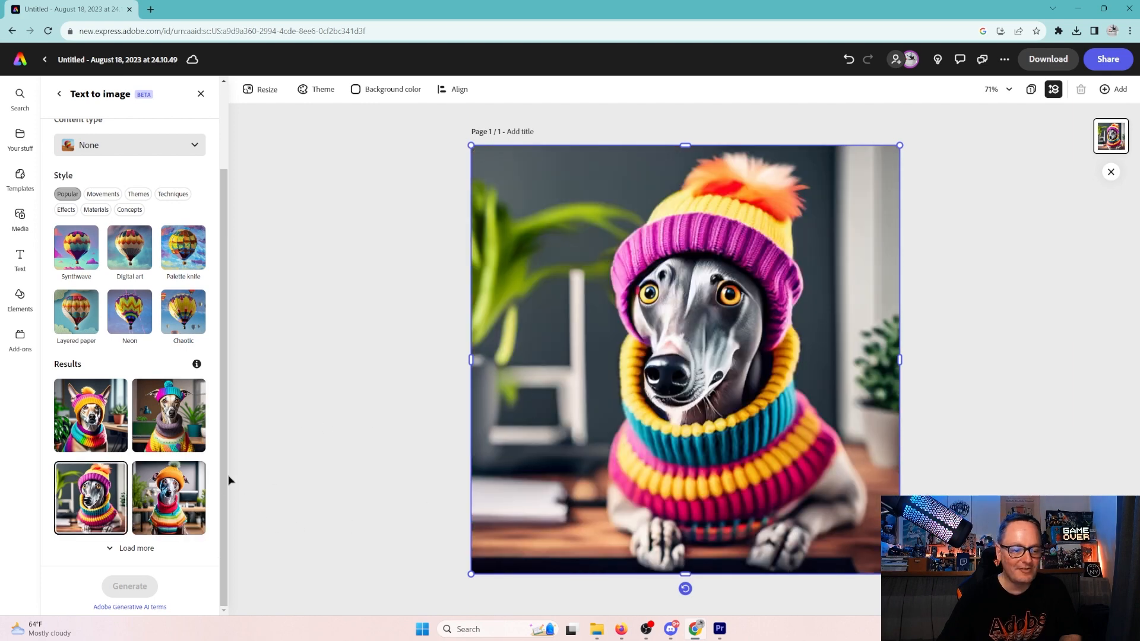
click(169, 501)
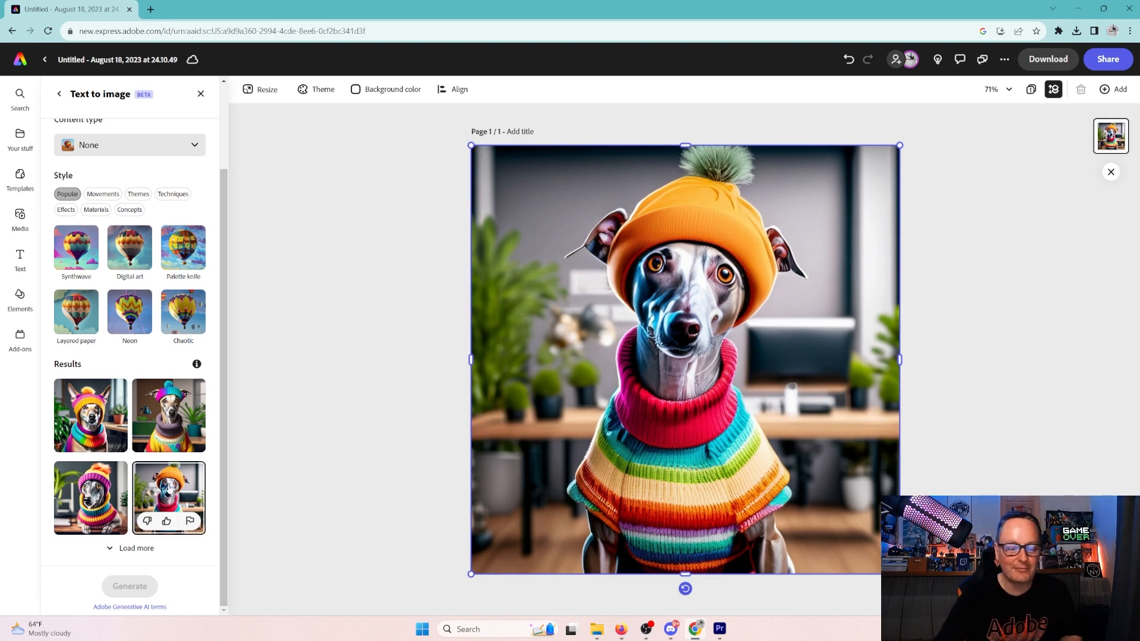
- Crop the whippet image to a circle and scale it down to a little under half the page width, at the page's left side
right_click(577, 339)
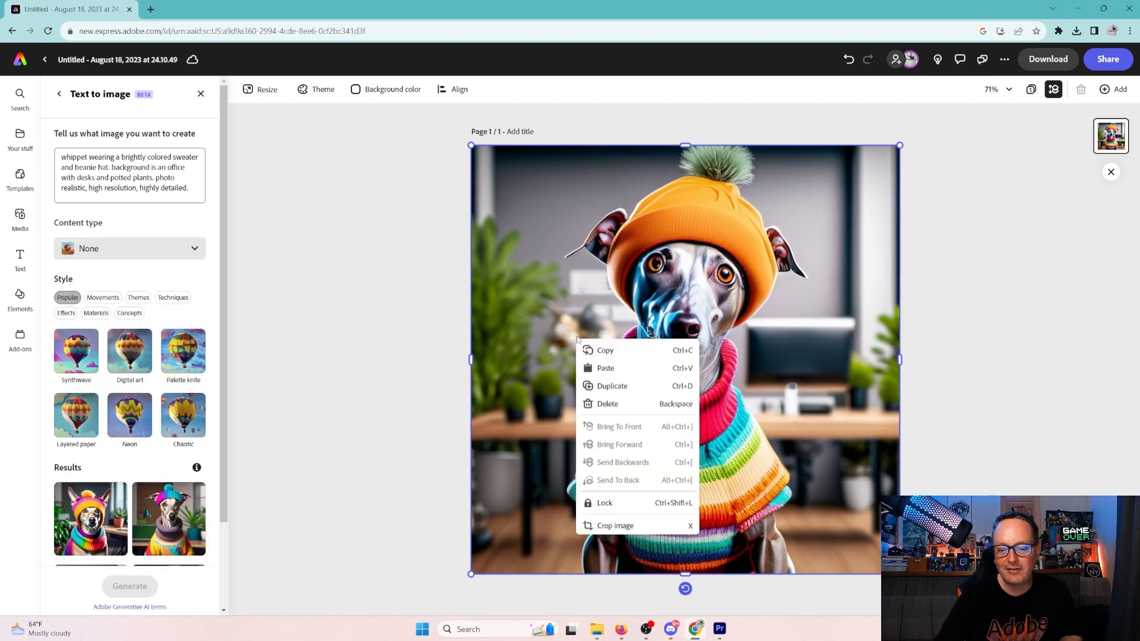
click(617, 526)
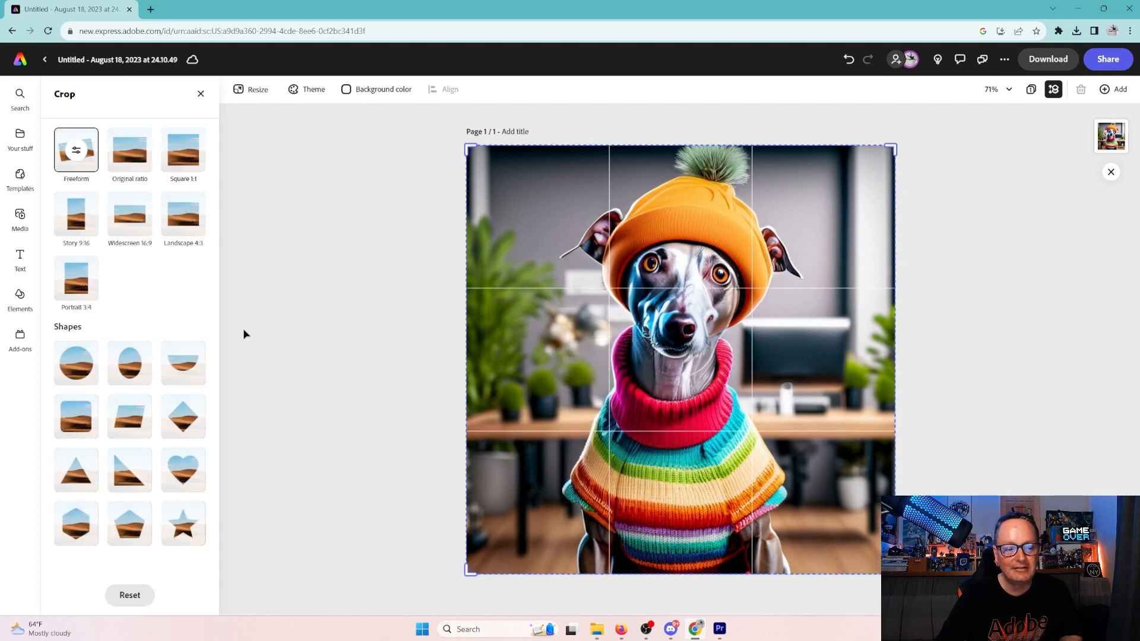
click(76, 373)
click(409, 514)
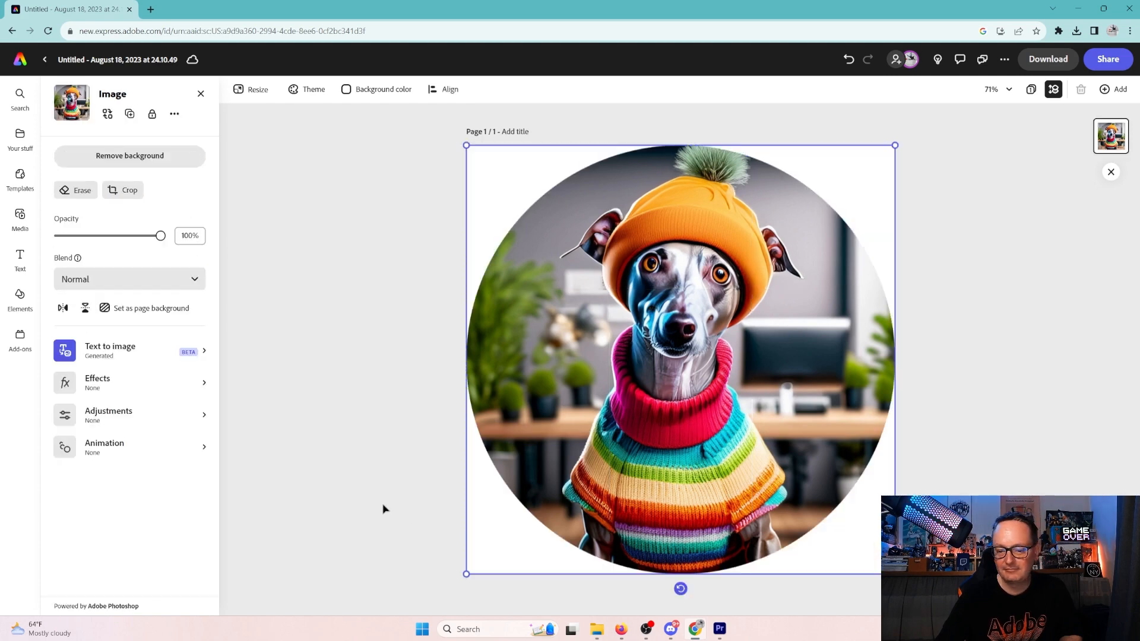
drag(895, 574, 641, 417)
click(781, 425)
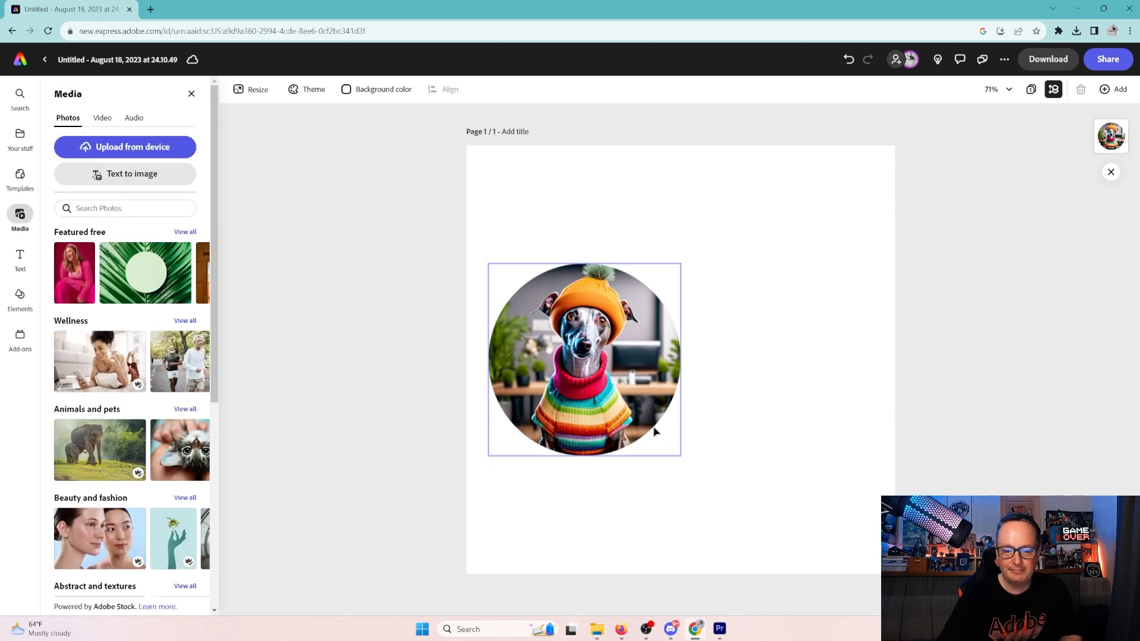
- Search the photos for "colorful background" and add the photo with a diagonal blue and yellow split to the page
click(110, 208)
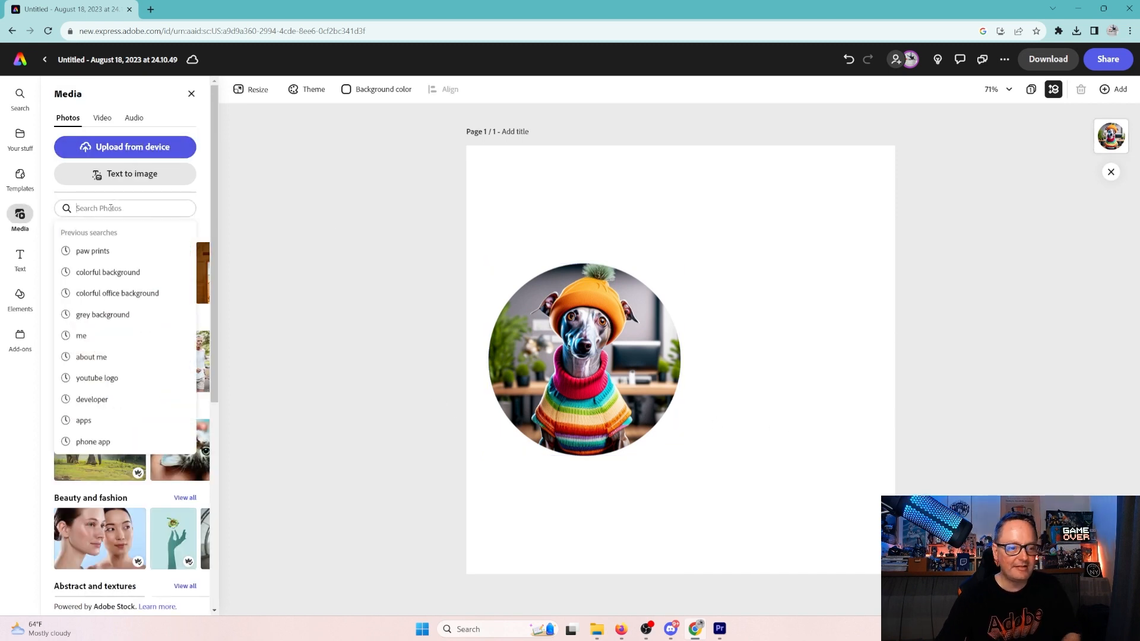
text(colored)
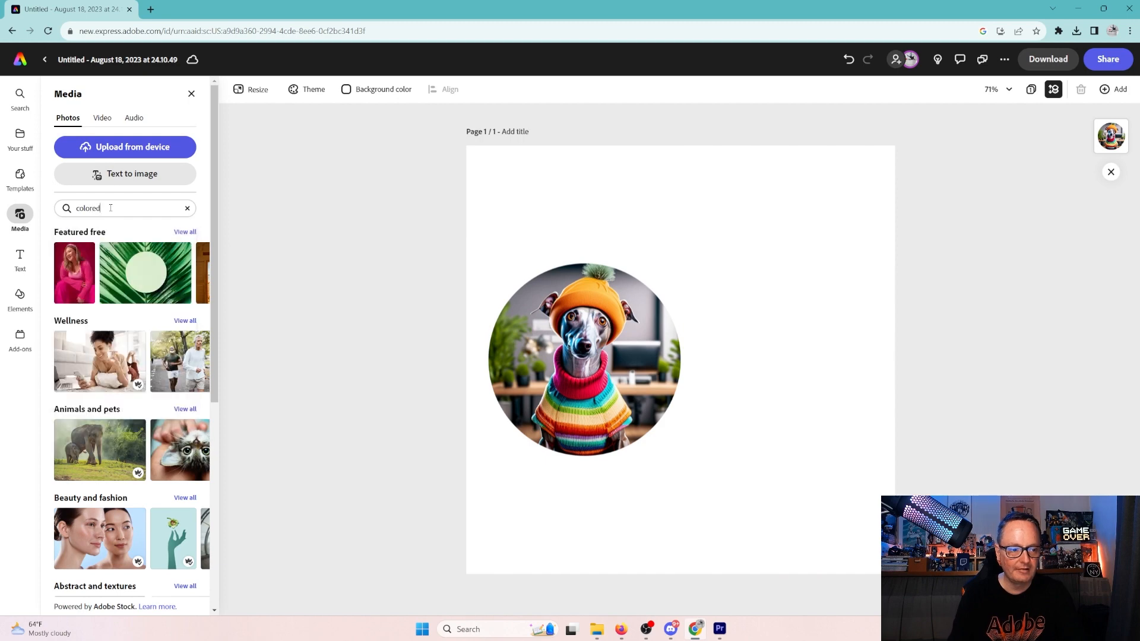
key(BackSpace)
key(BackSpace)
text(ful )
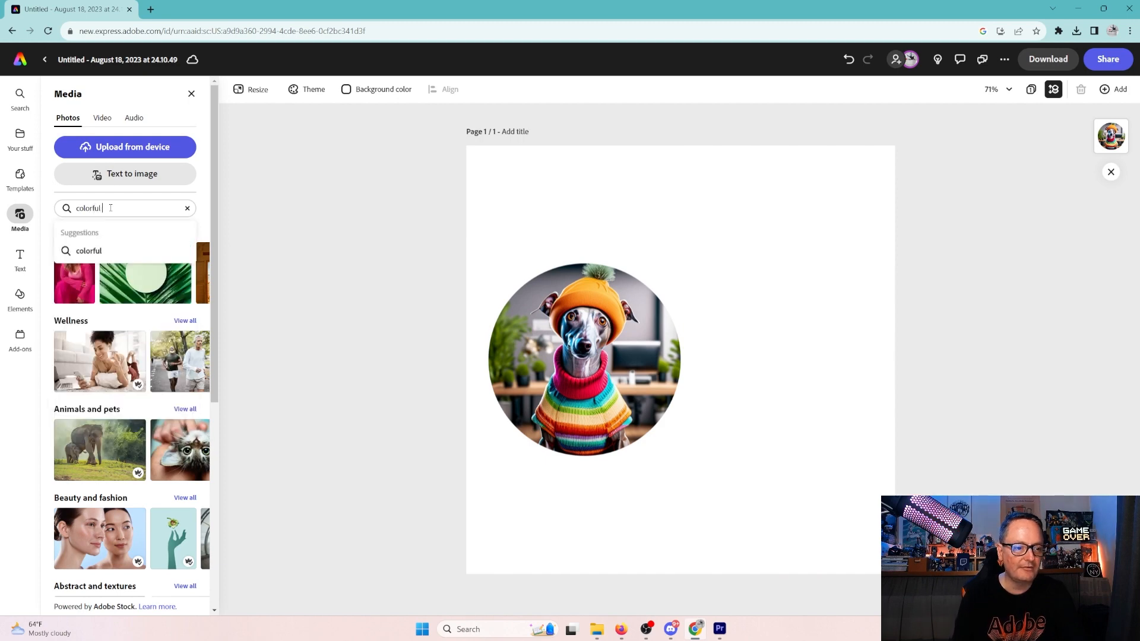
text(background)
key(Return)
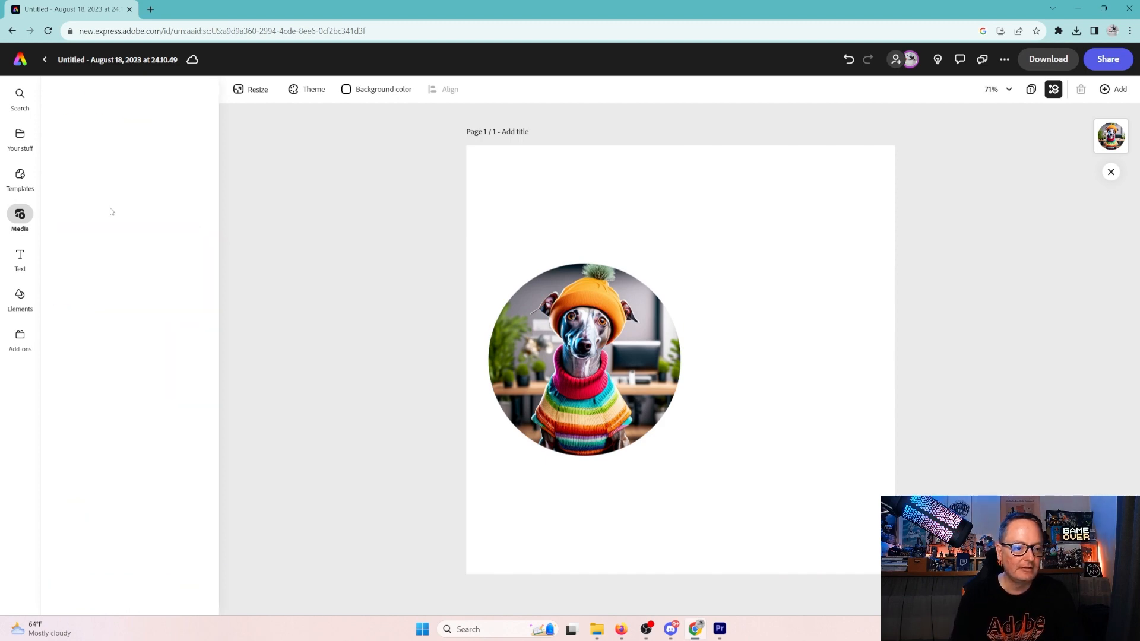
scroll(148, 410, down, 2)
scroll(148, 410, down, 10)
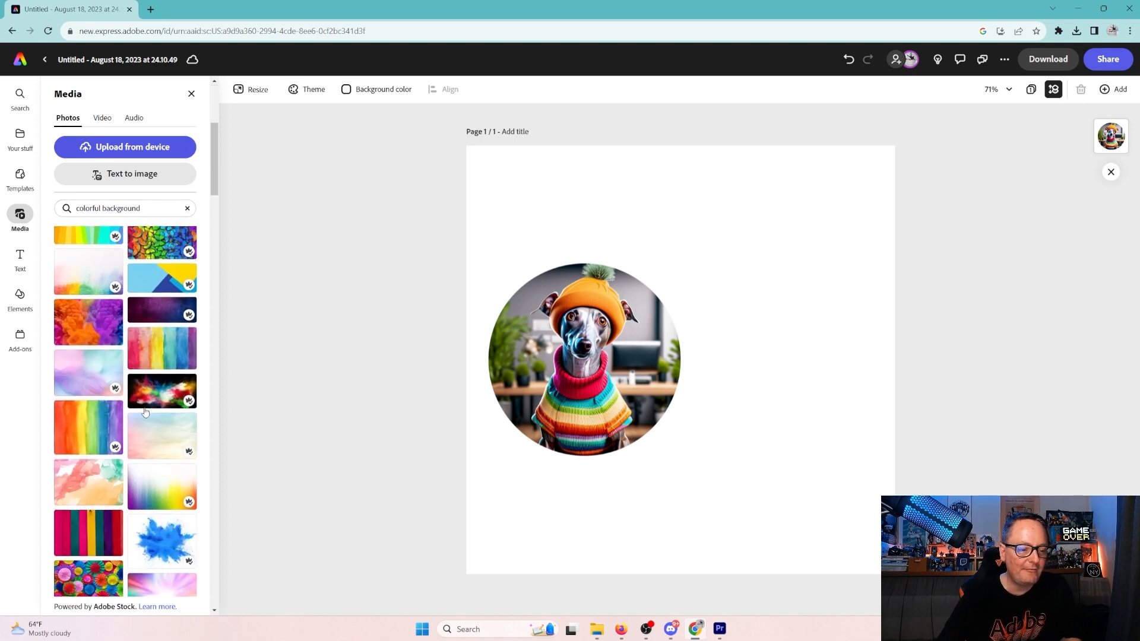
click(87, 360)
- Enlarge the blue and yellow photo to cover the page with its diagonal near the middle, and send it backwards behind the whippet circle
click(612, 251)
drag(661, 284, 1108, 573)
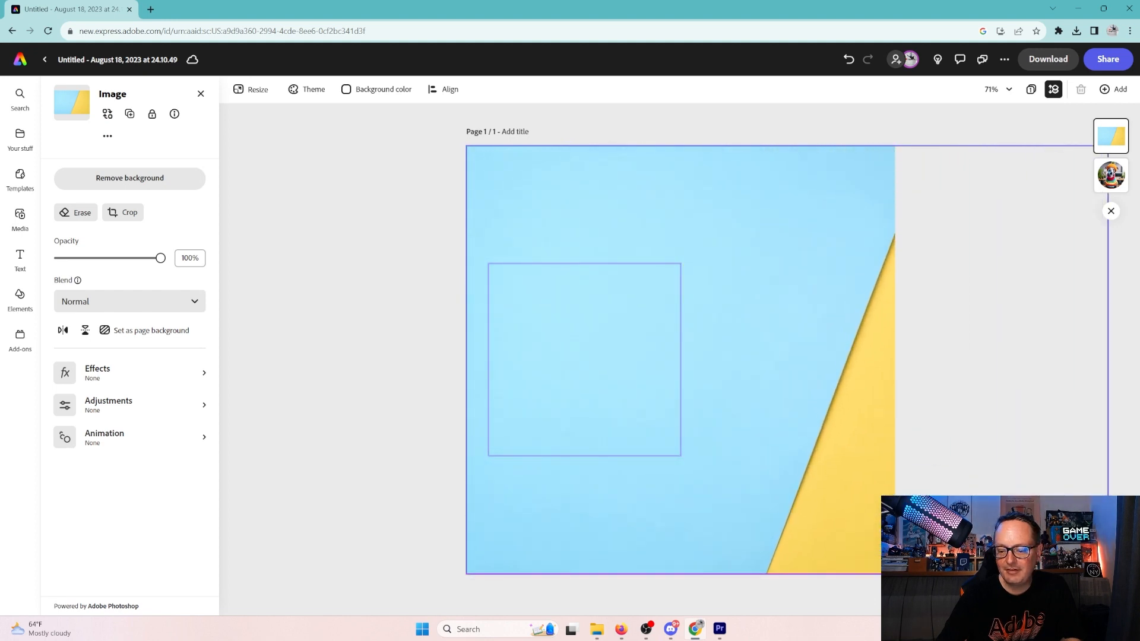
drag(835, 511, 624, 507)
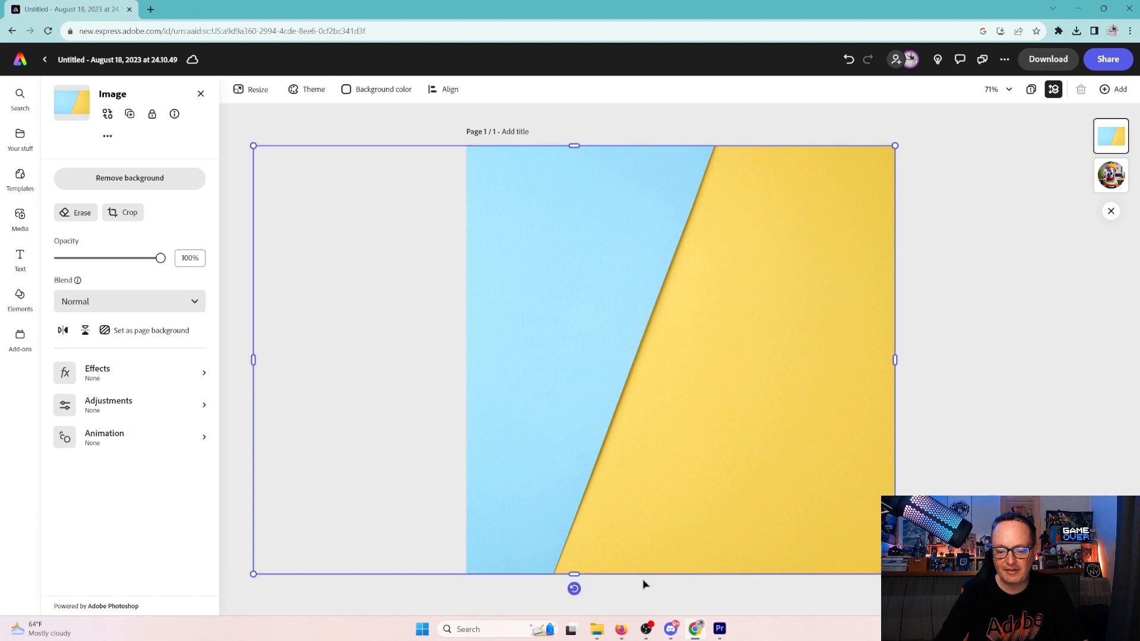
right_click(664, 232)
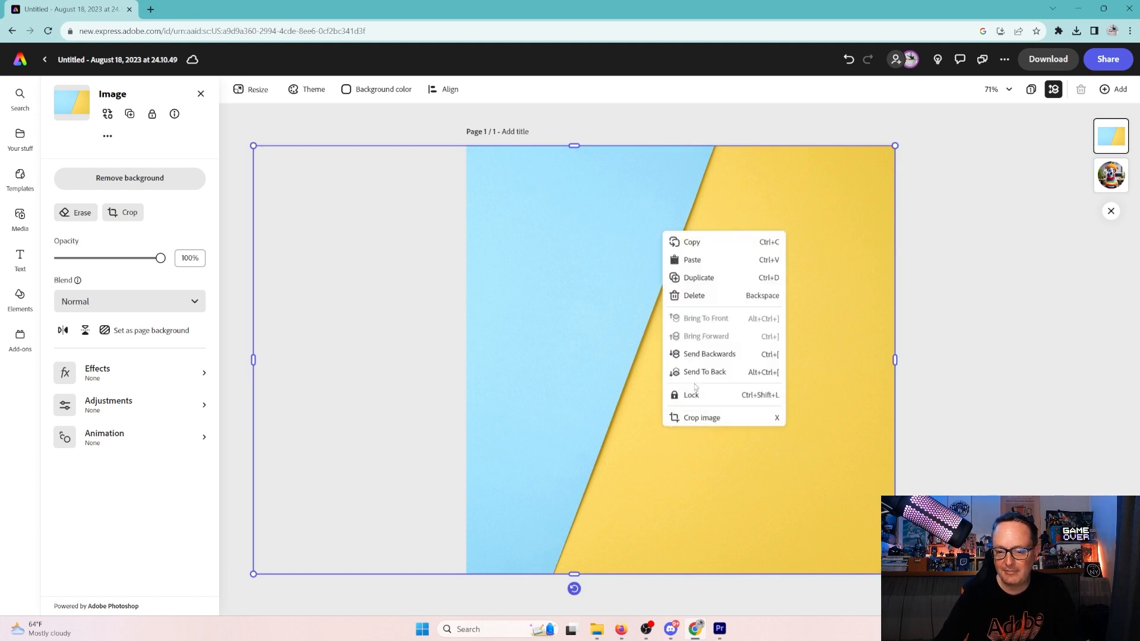
click(704, 355)
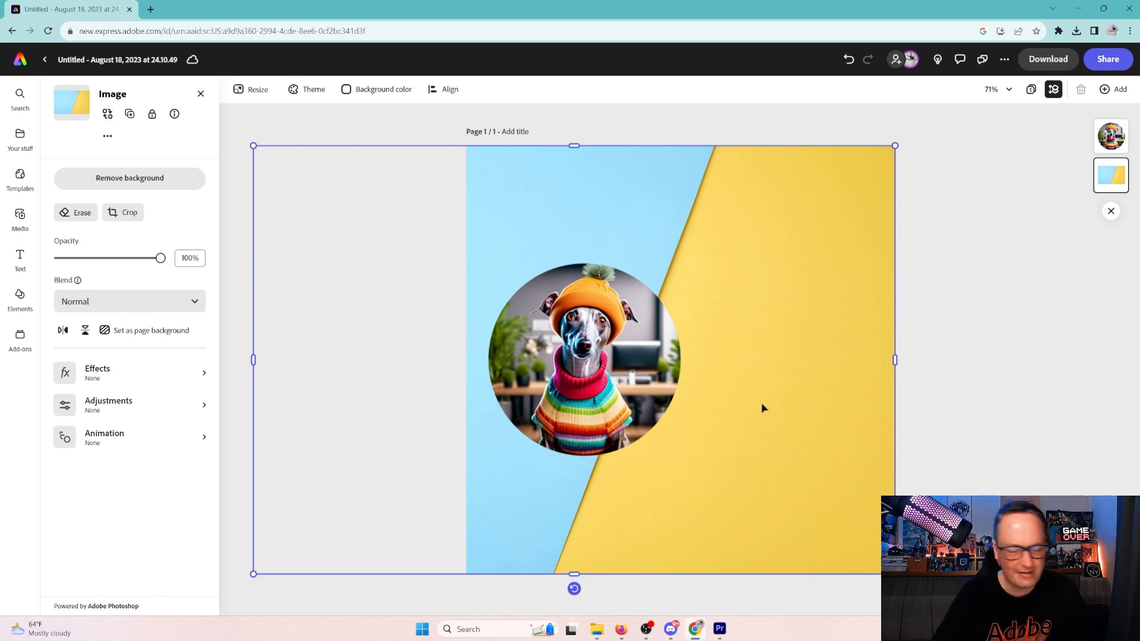
- Add the text "Bring / Your Dog / To / Work Day" on four lines and position it on the yellow area beside the whippet circle
click(20, 257)
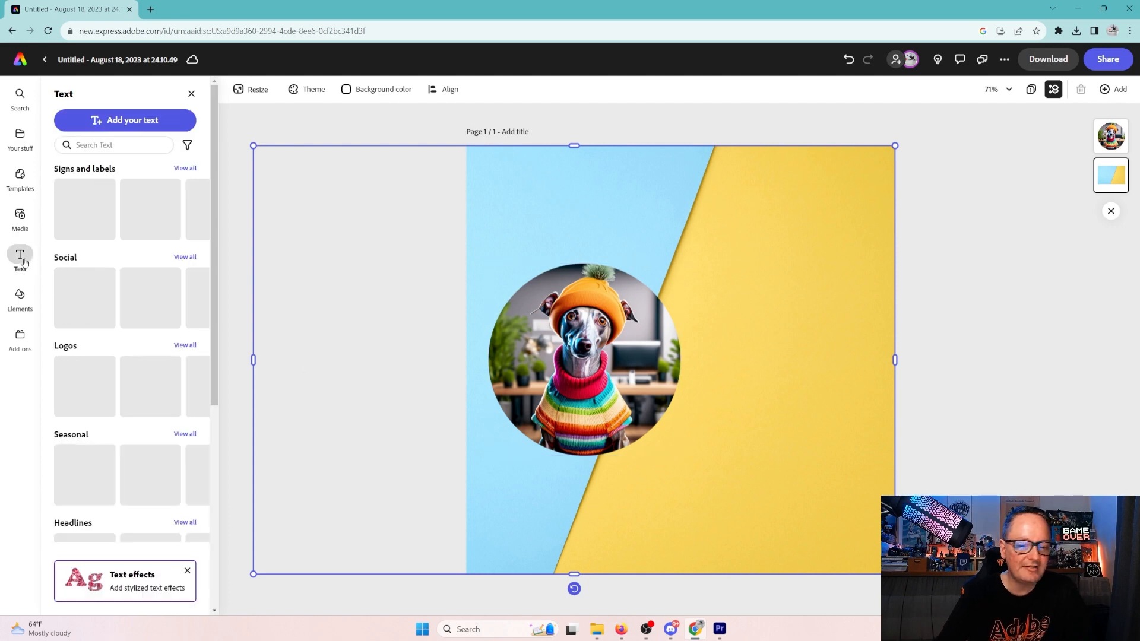
click(137, 120)
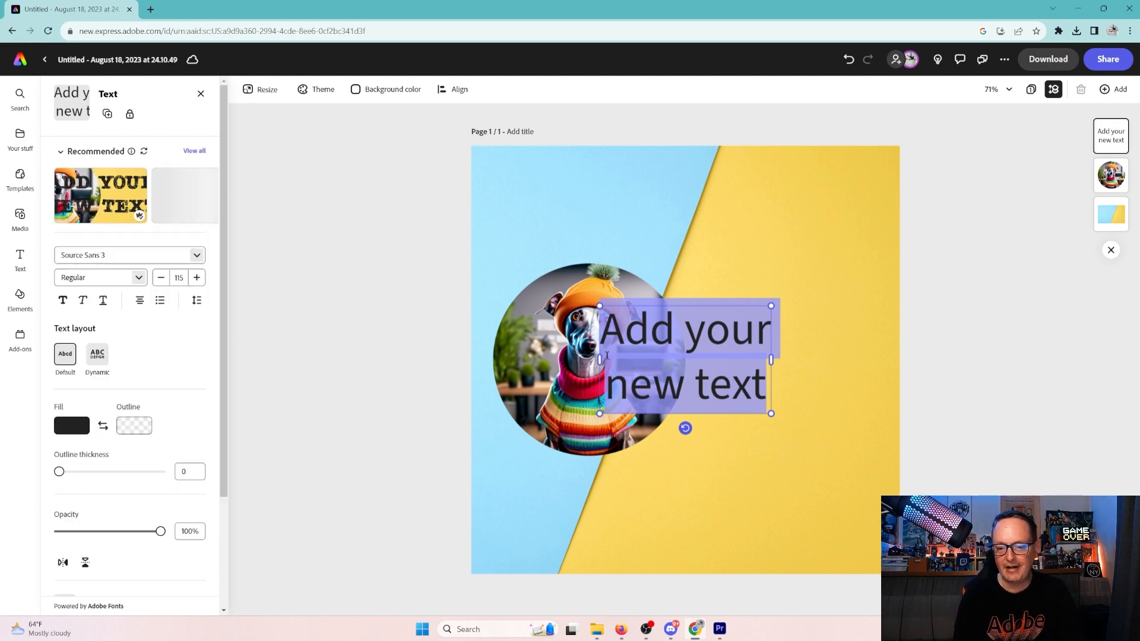
text(Bring)
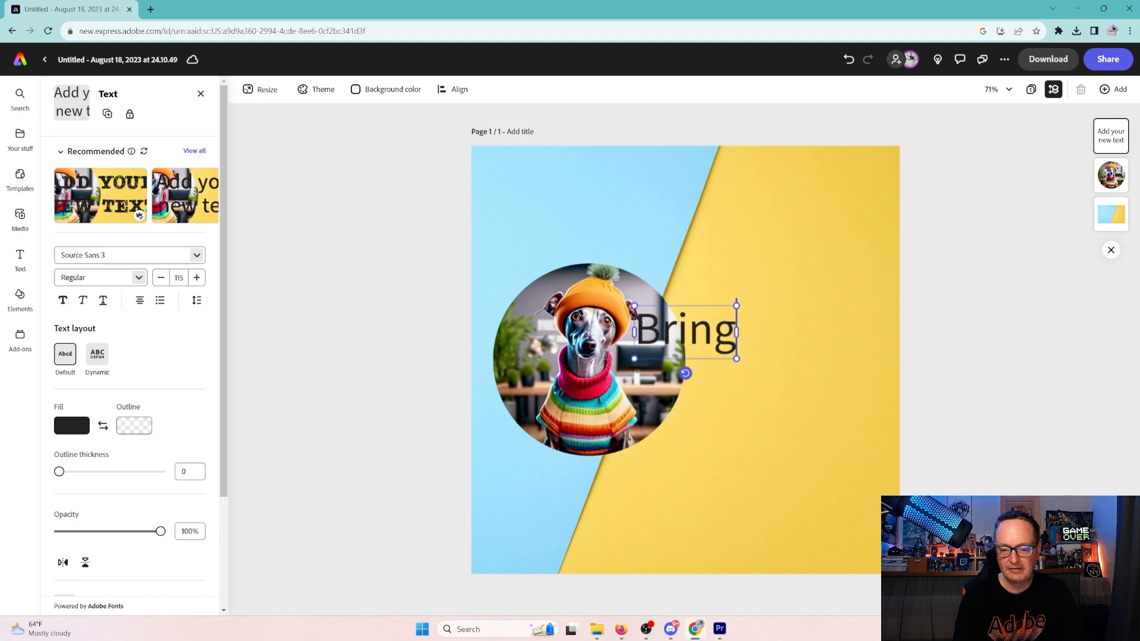
key(Return)
text(Your)
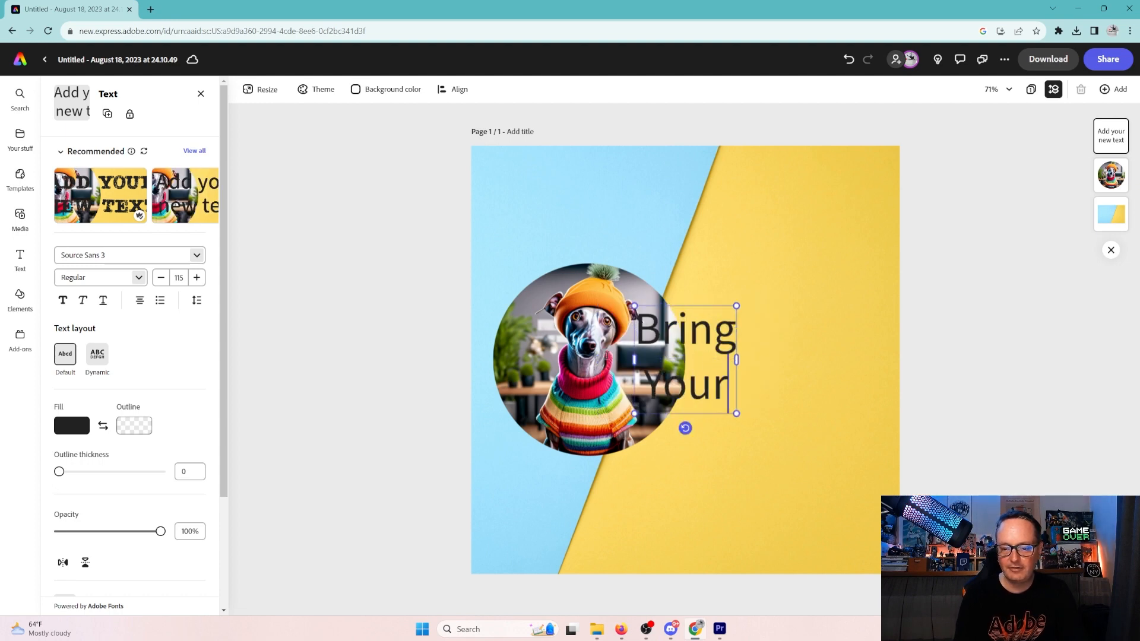
text( Dog)
key(Return)
text(To)
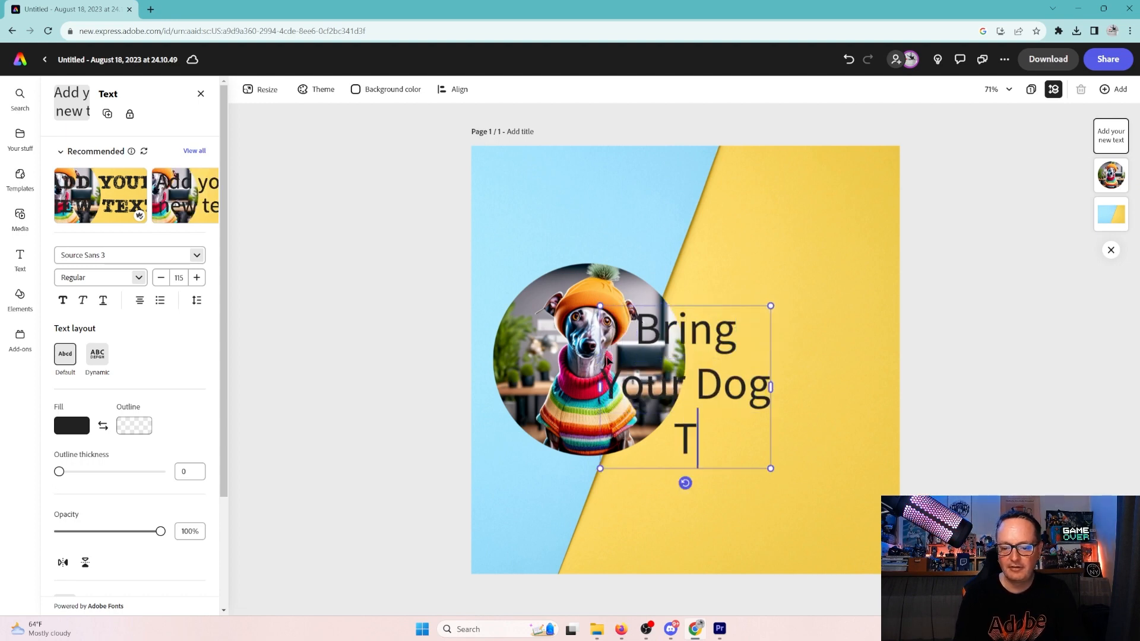
key(Return)
key(BackSpace)
key(BackSpace)
key(Return)
text(Work Day)
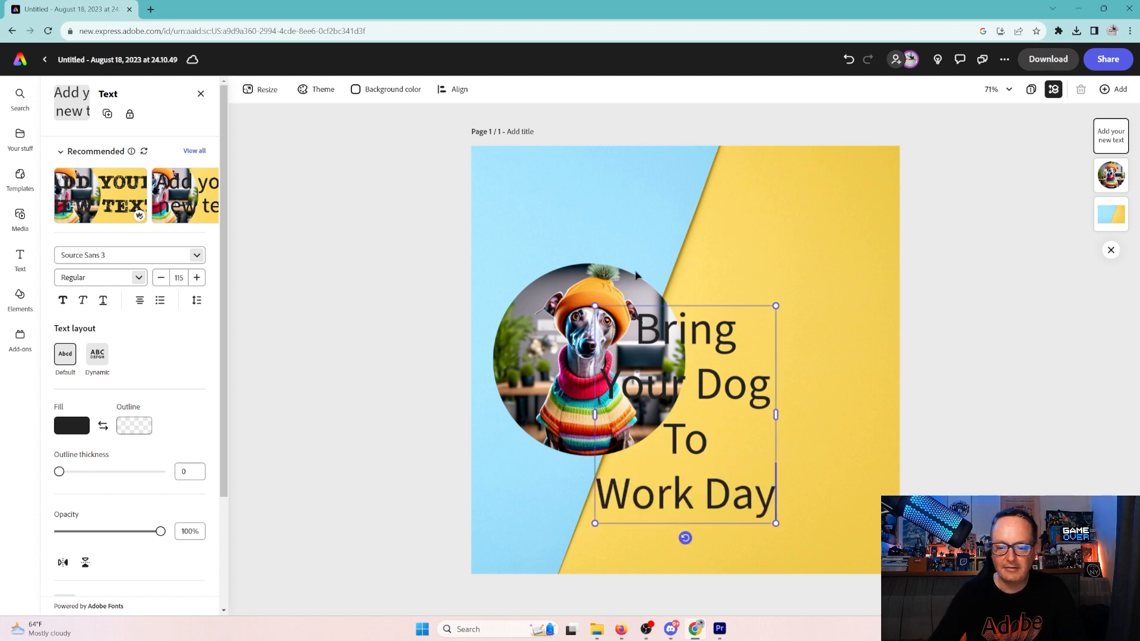
drag(693, 306, 789, 254)
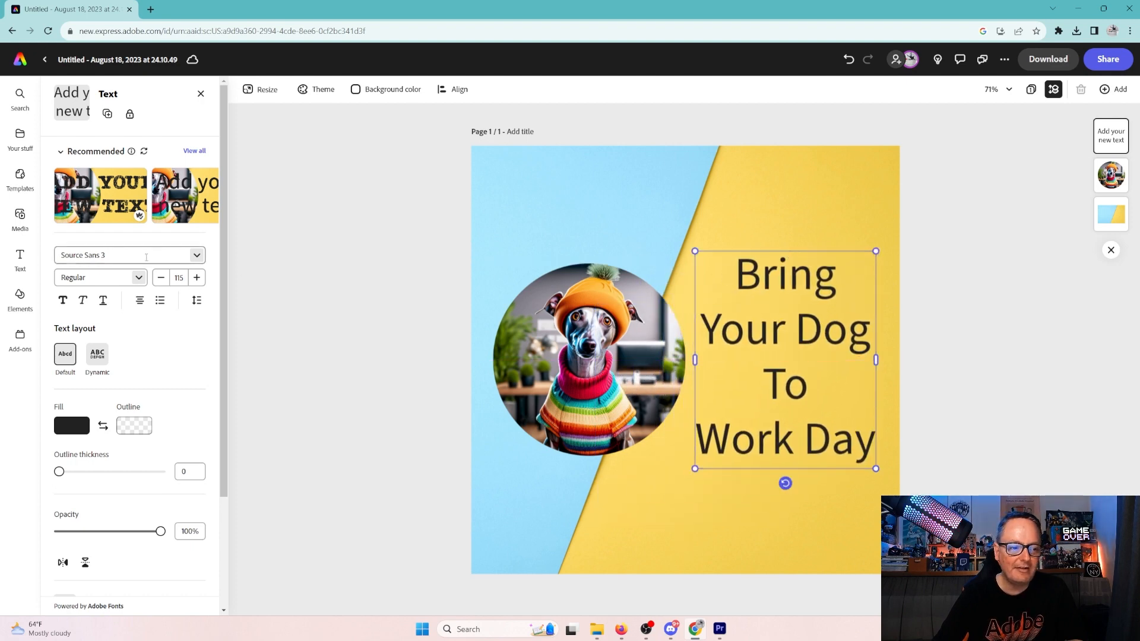
- Search the fonts for "sketch" and "cabin sketch", and try to set the heading text to Cabin Sketch
click(146, 257)
click(196, 255)
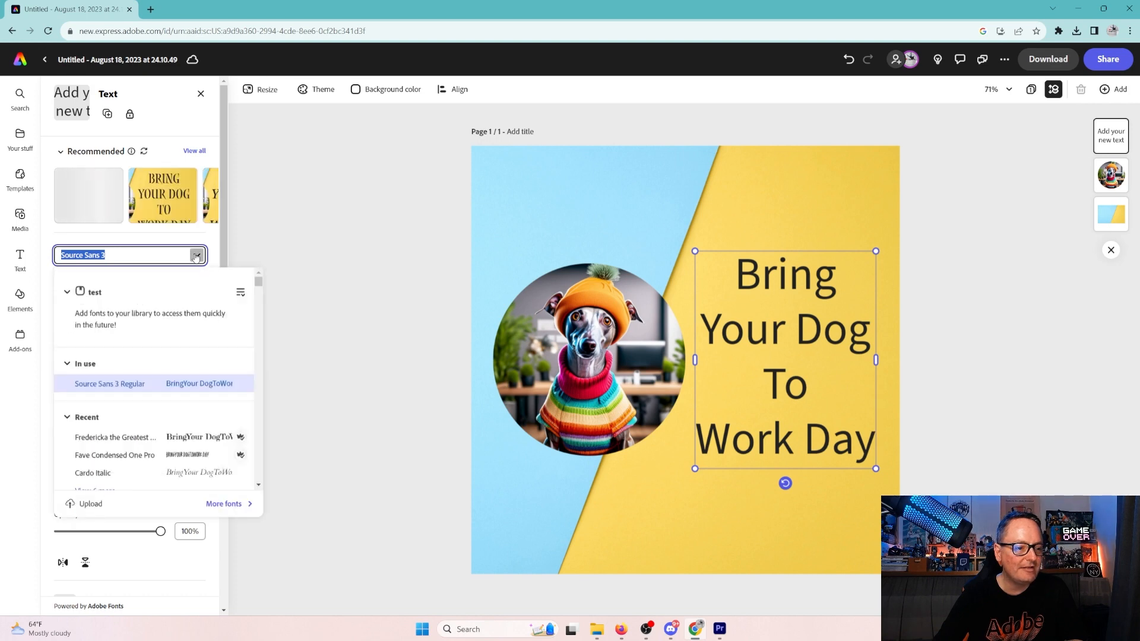
text(sketch)
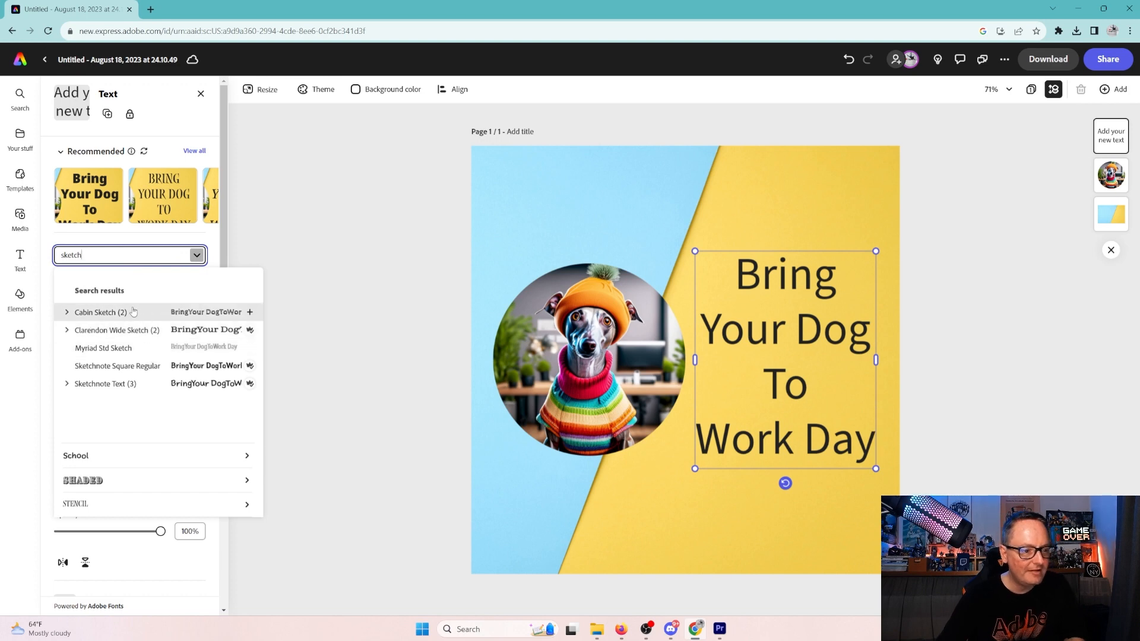
key(BackSpace)
key(BackSpace)
key(BackSpace)
key(BackSpace)
key(BackSpace)
key(BackSpace)
text(b)
key(BackSpace)
text(cab)
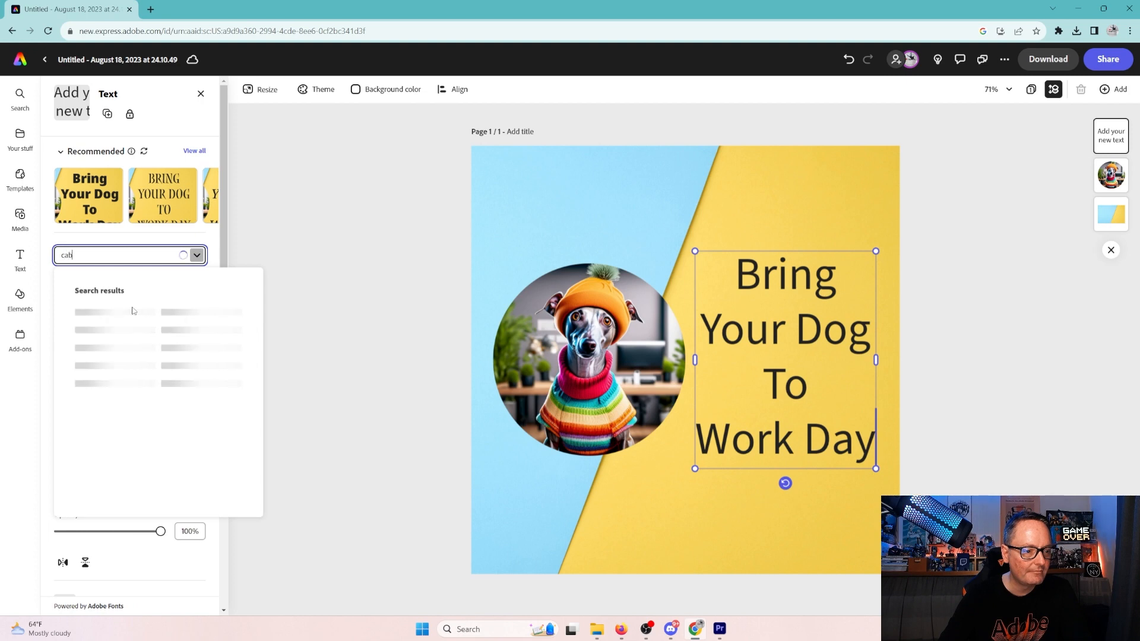
text(in sketch)
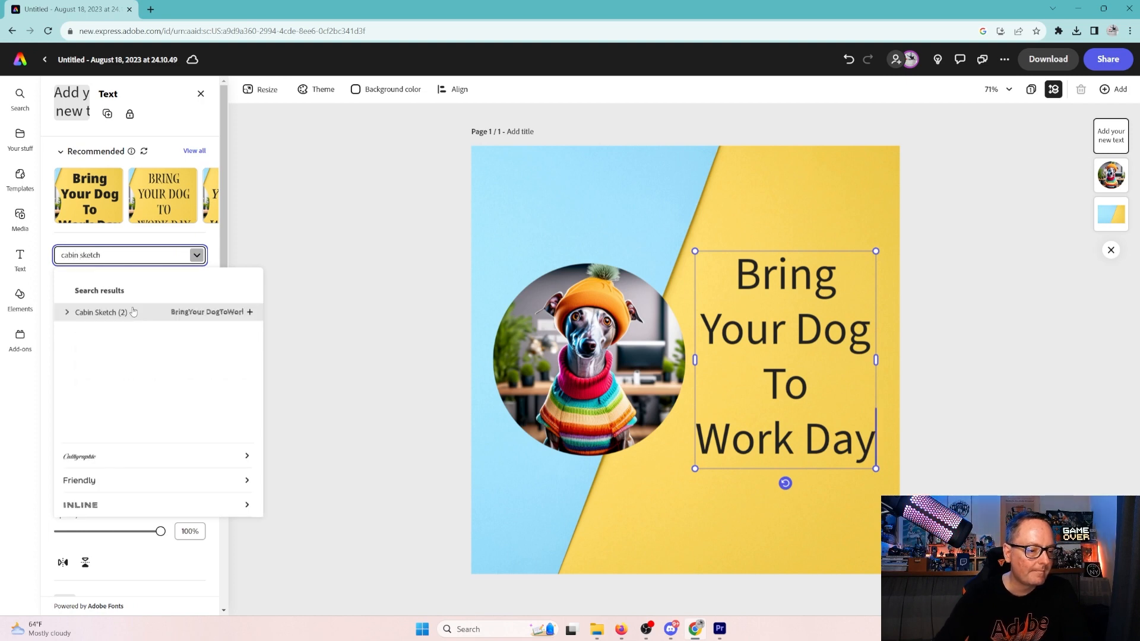
click(109, 313)
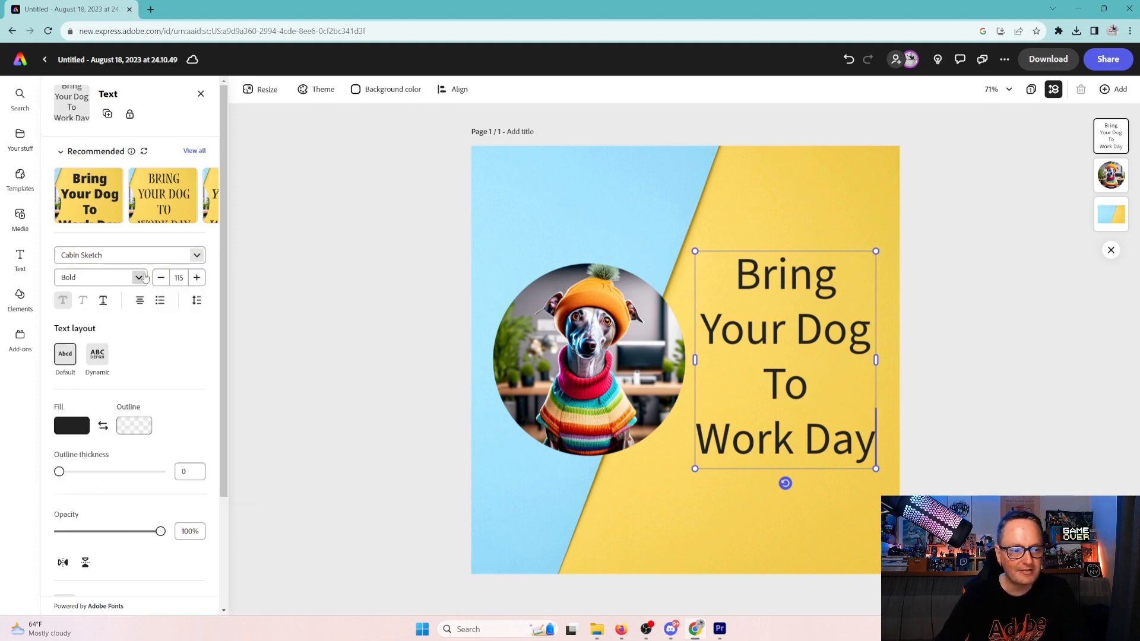
- Select all four lines of the heading text and set their font to Cabin Sketch Bold
click(745, 331)
drag(742, 273, 885, 487)
click(158, 260)
text(cabii)
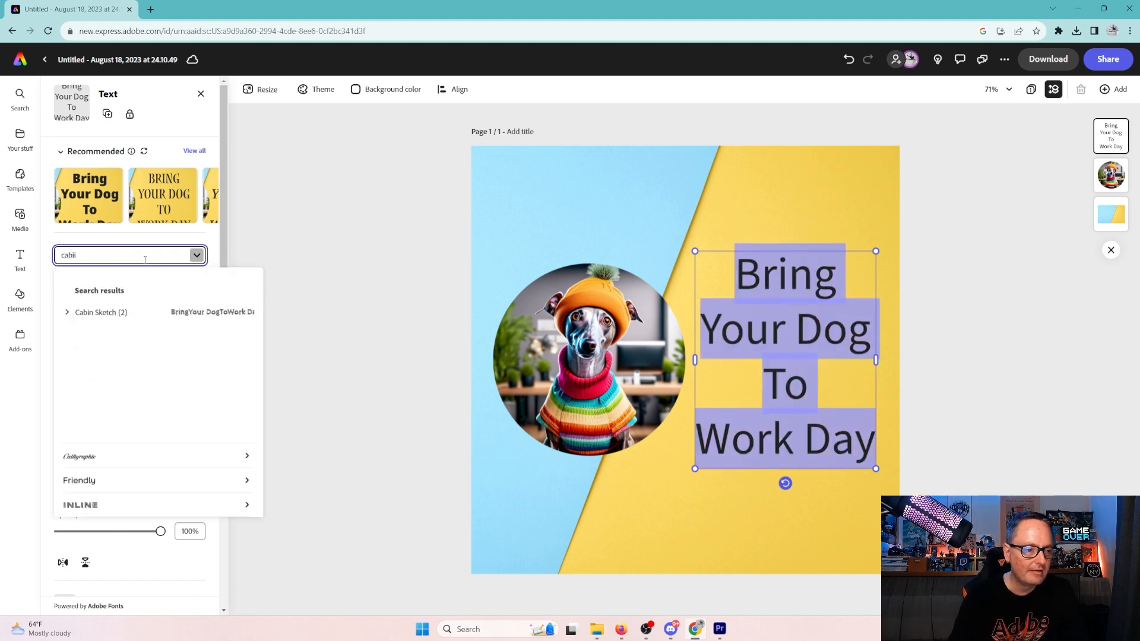
click(188, 313)
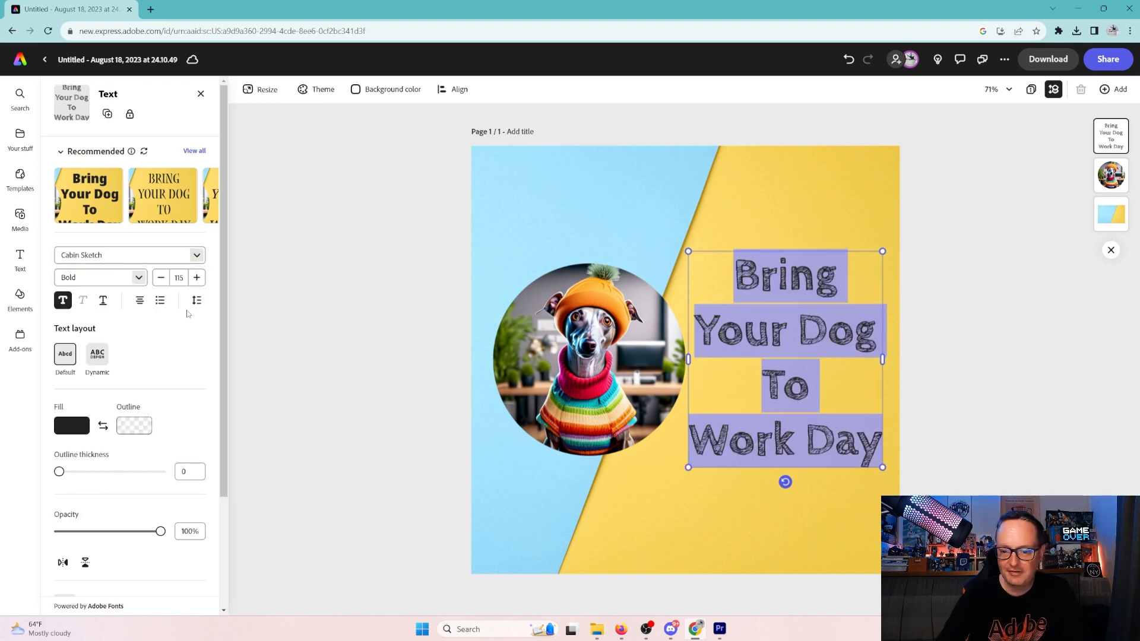
click(929, 337)
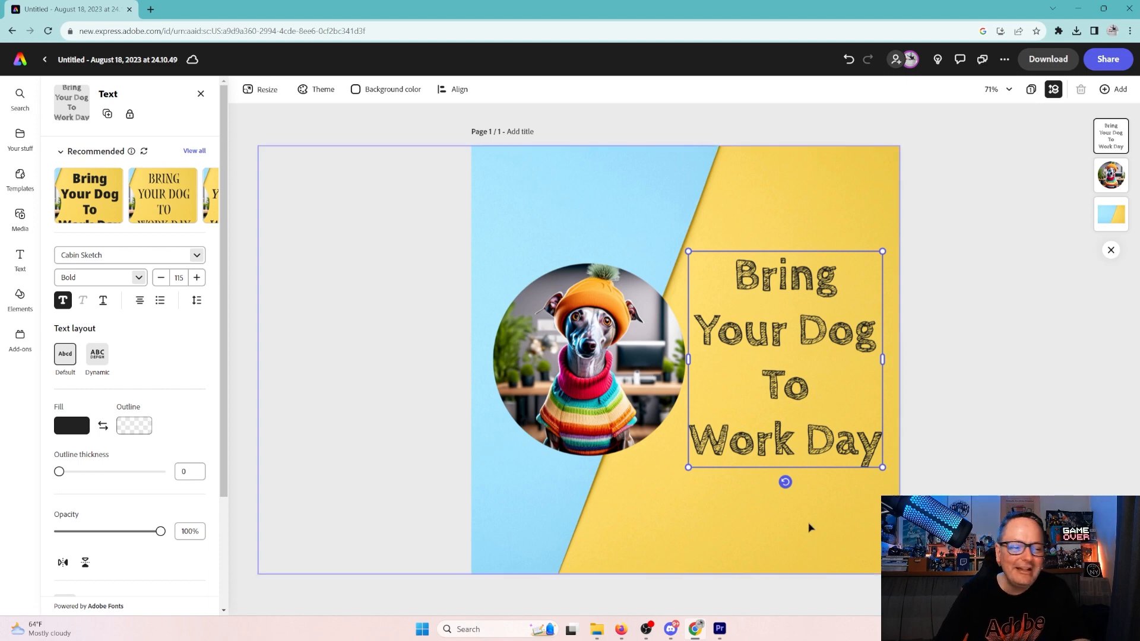
- Add a new text reading "August 31st, 2023" to the page
click(283, 360)
click(132, 120)
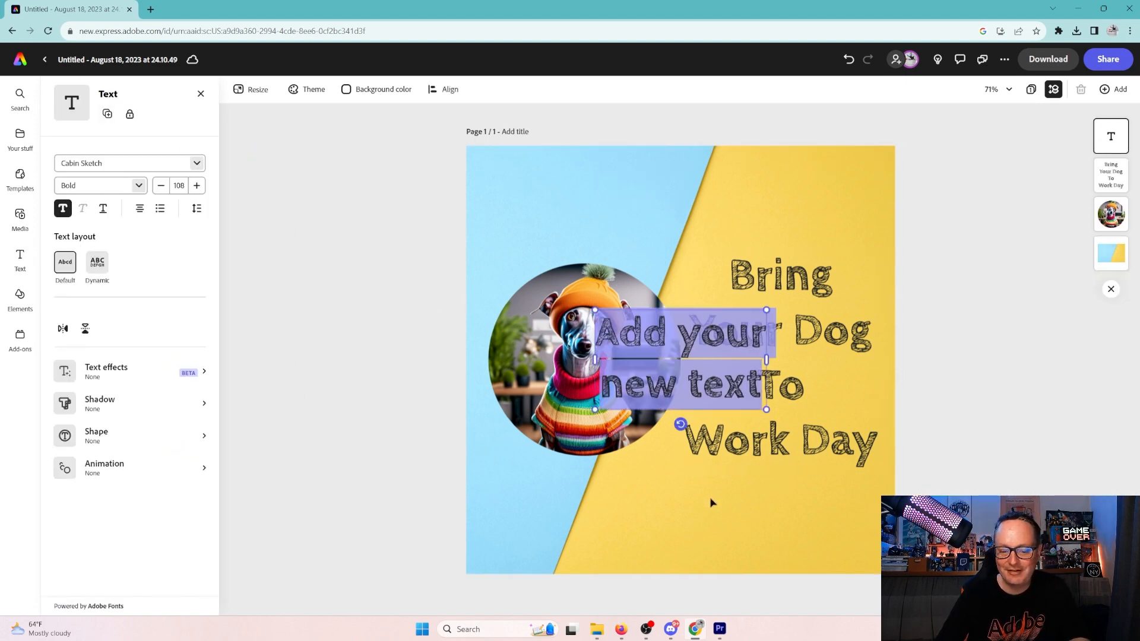
text(August 18)
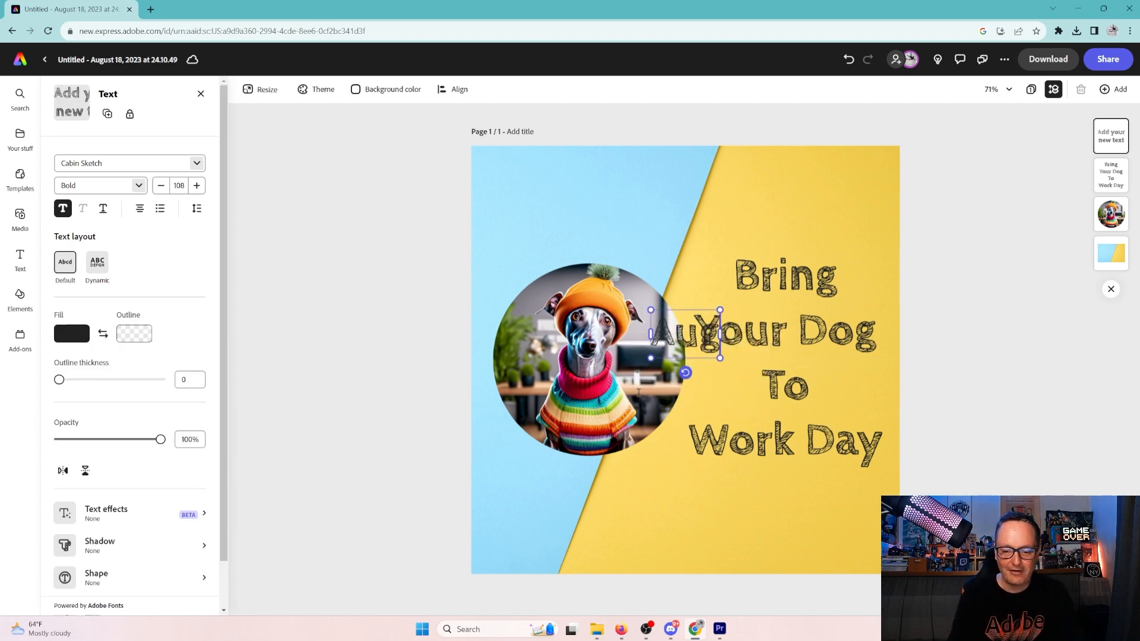
text(th)
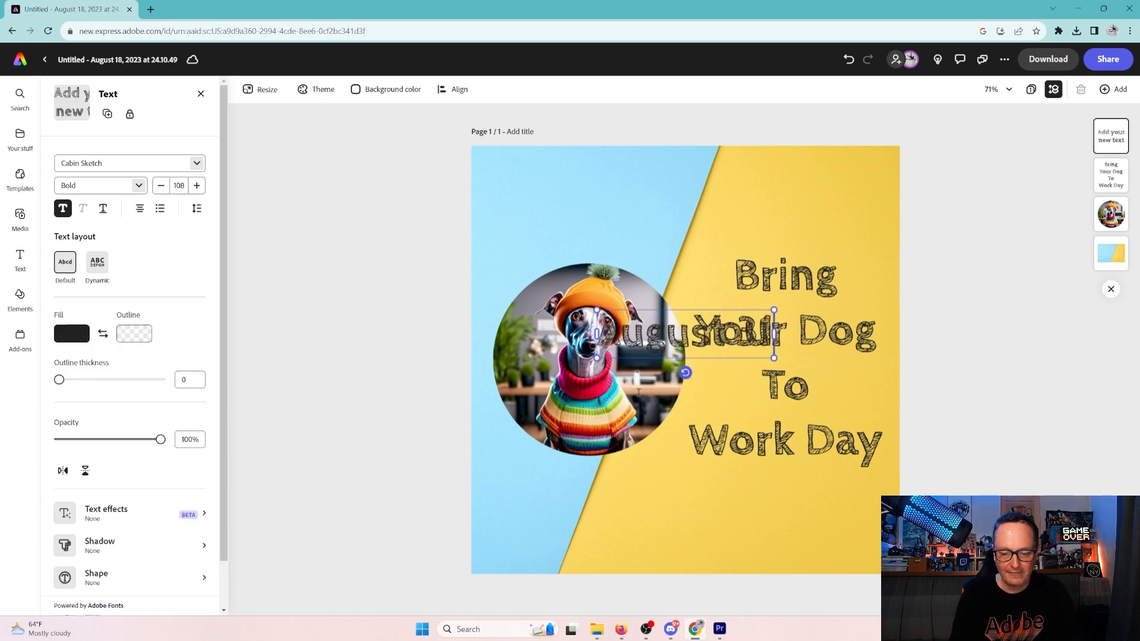
text(, 2023)
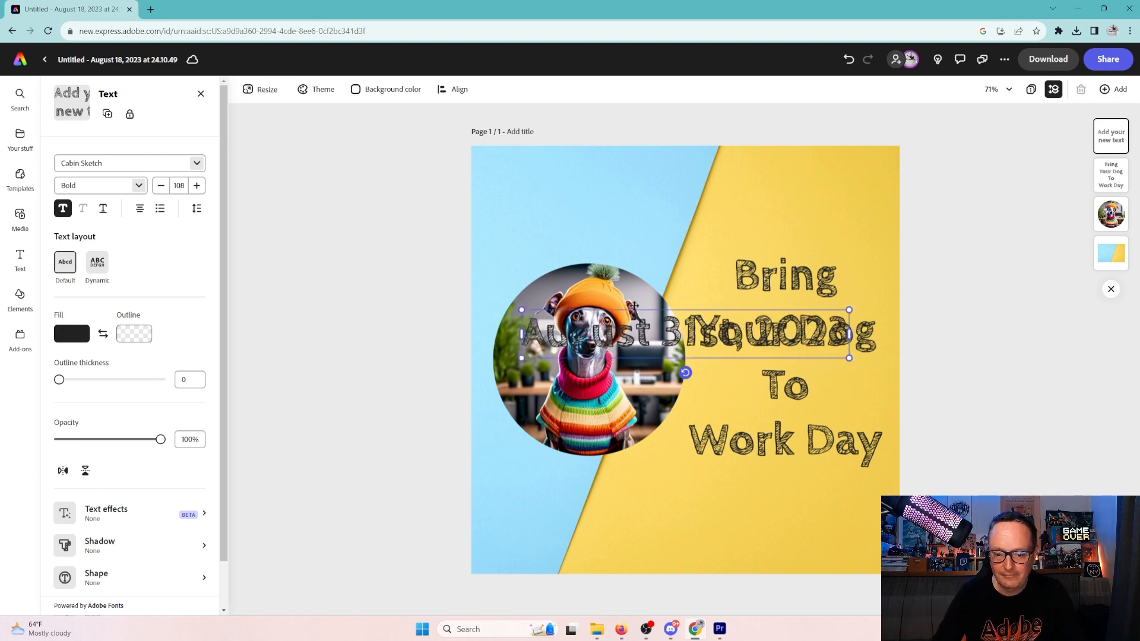
- Move the date text below the heading near the page's lower edge and scale it down to font size 98
drag(634, 305, 674, 509)
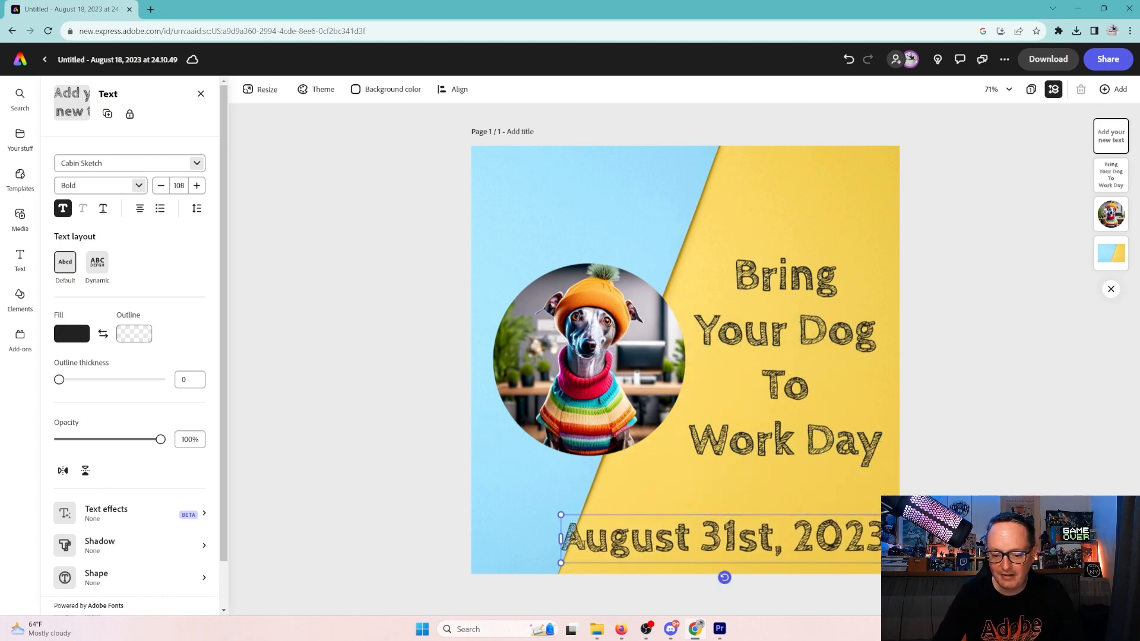
drag(561, 562, 592, 558)
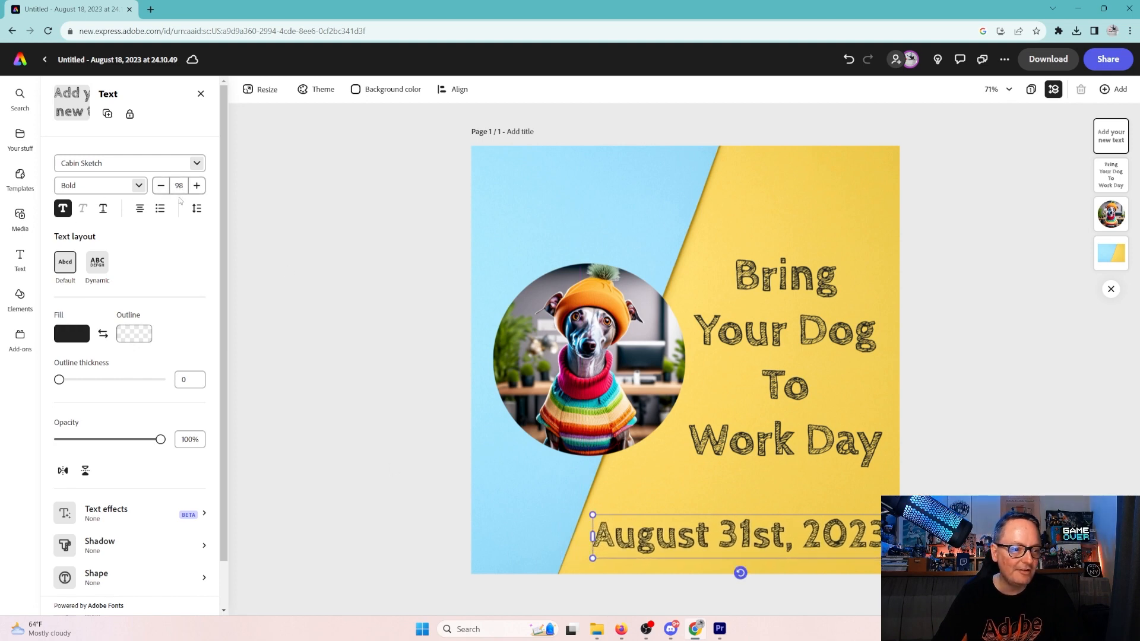
scroll(178, 386, down, 2)
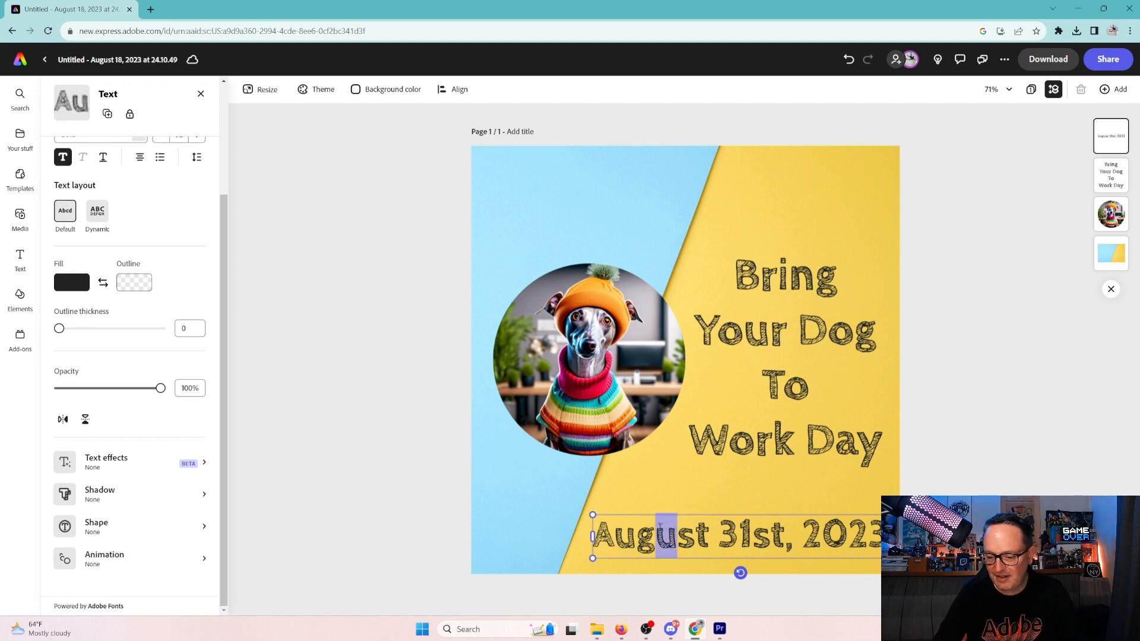
drag(802, 535, 766, 521)
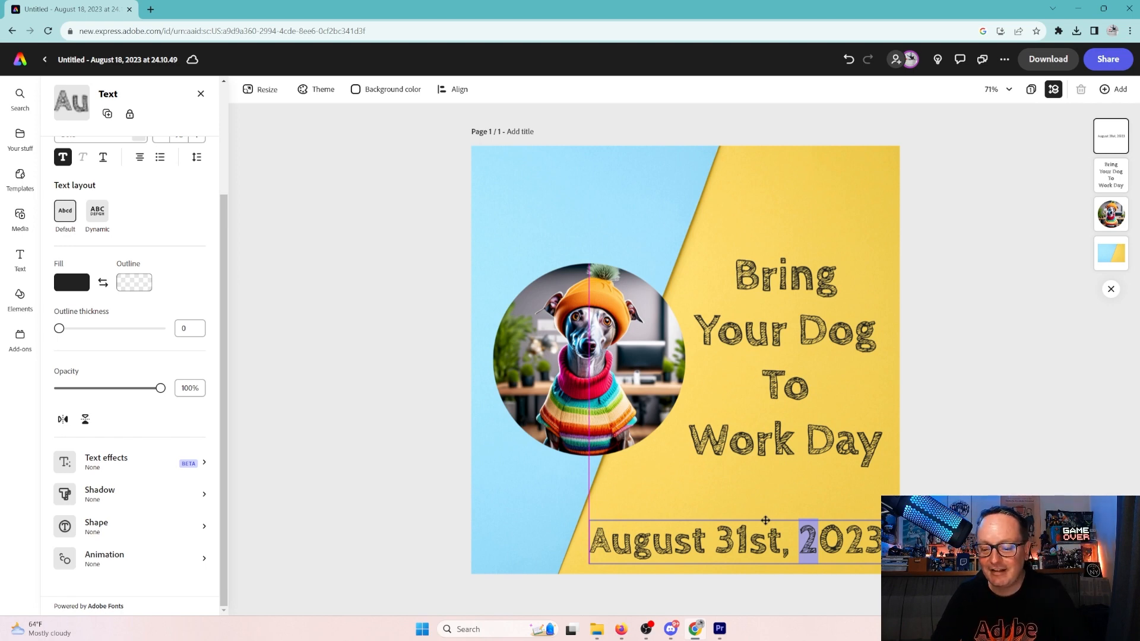
drag(766, 520, 767, 521)
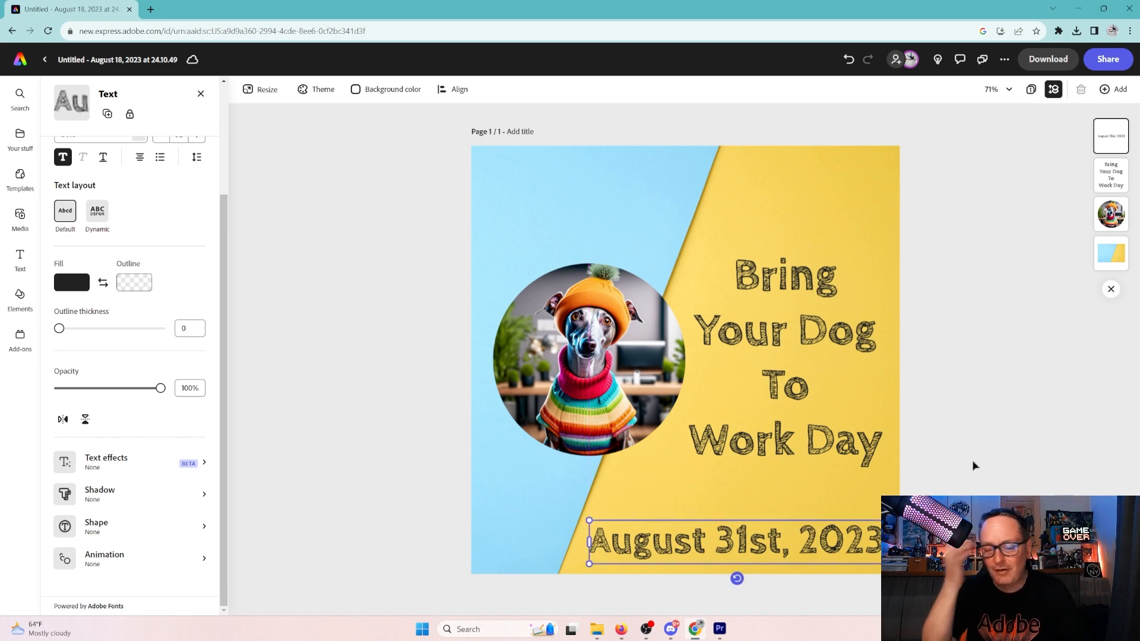
click(989, 467)
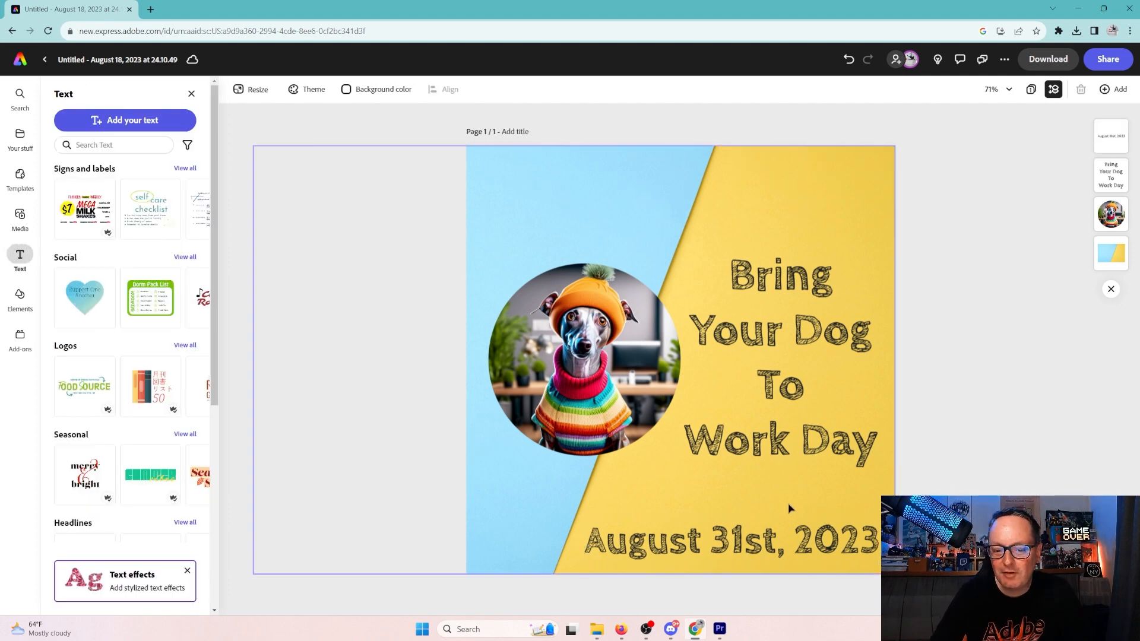
- Apply the Grow in animation to the date text
click(778, 549)
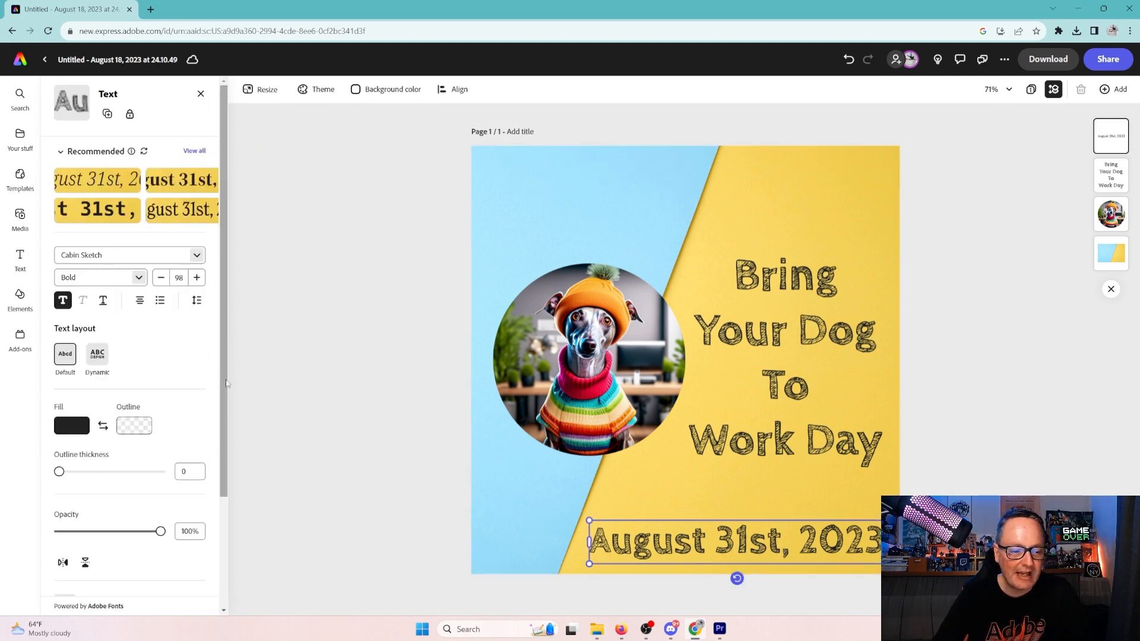
scroll(226, 383, down, 3)
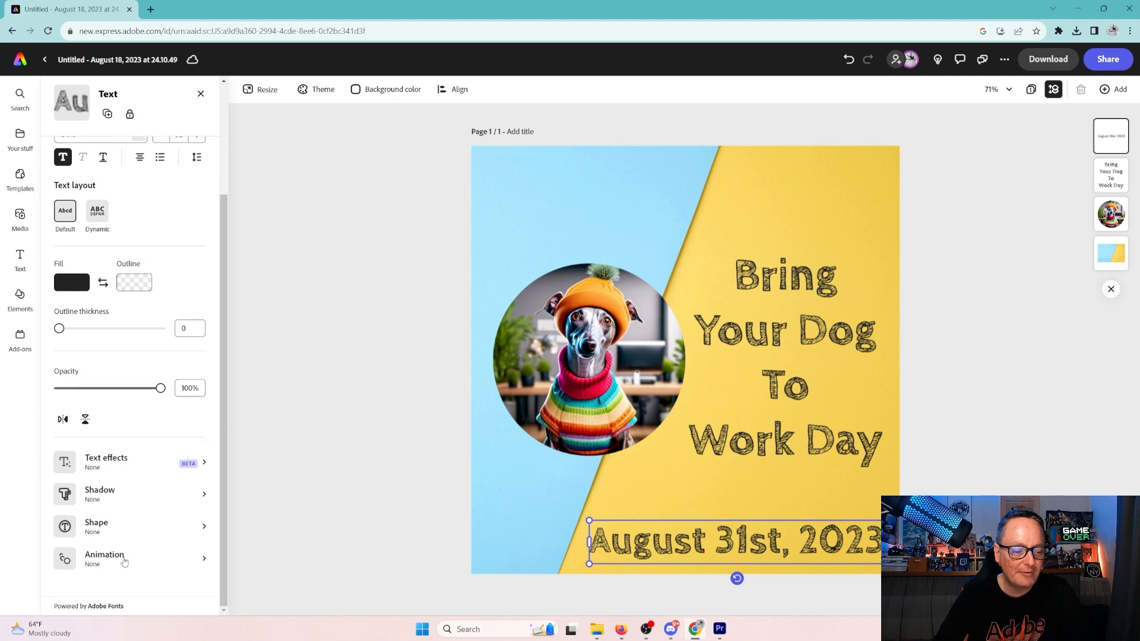
click(125, 562)
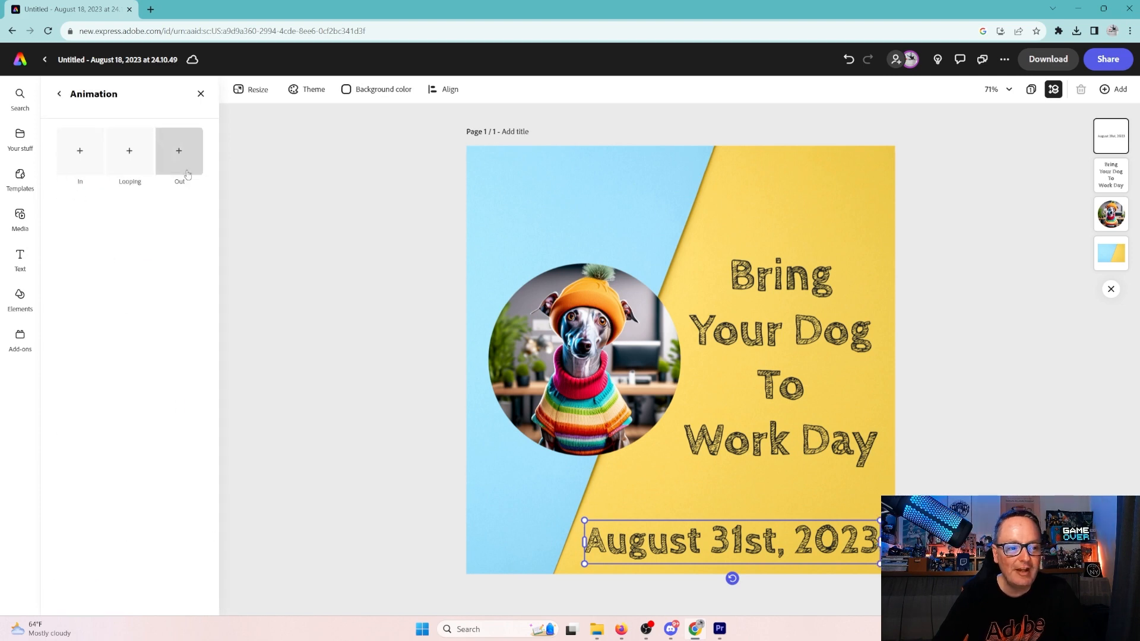
click(83, 169)
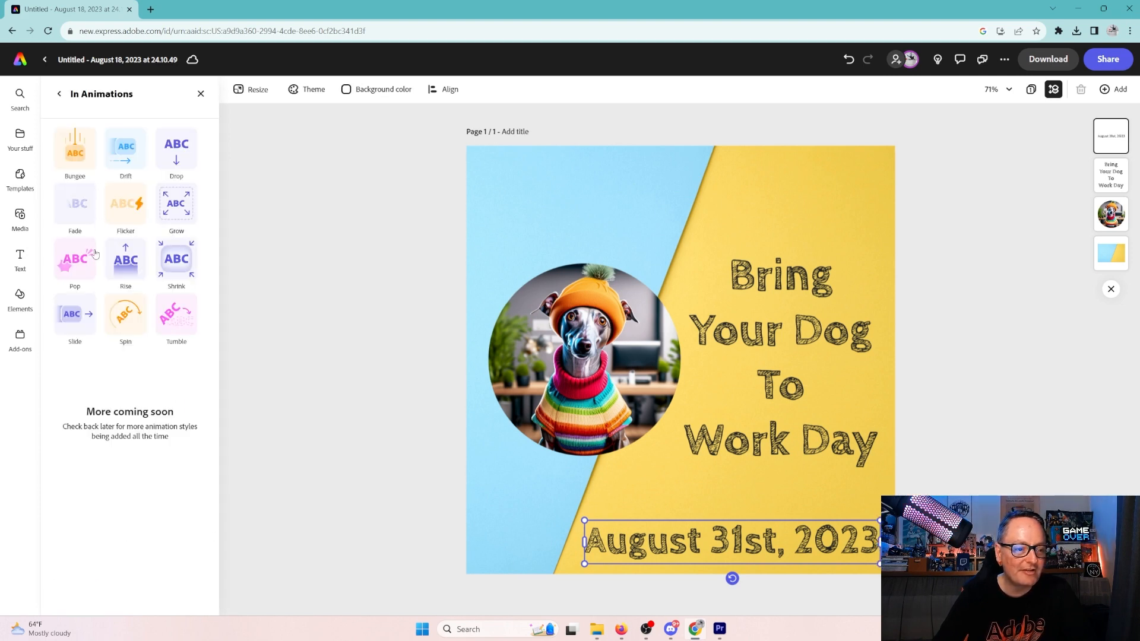
click(135, 162)
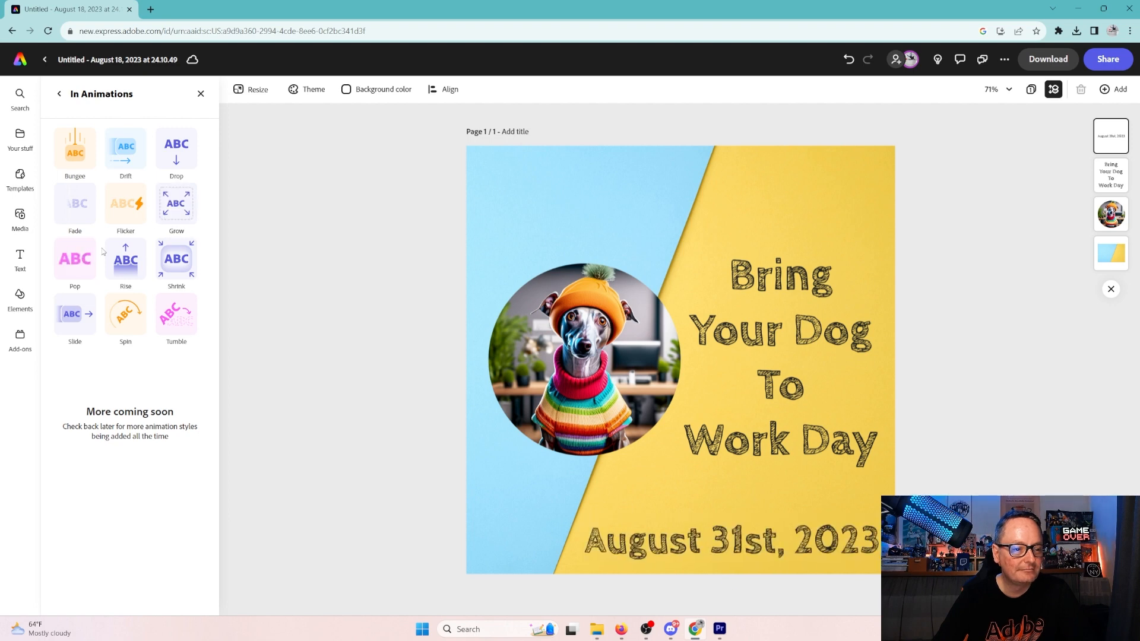
click(180, 217)
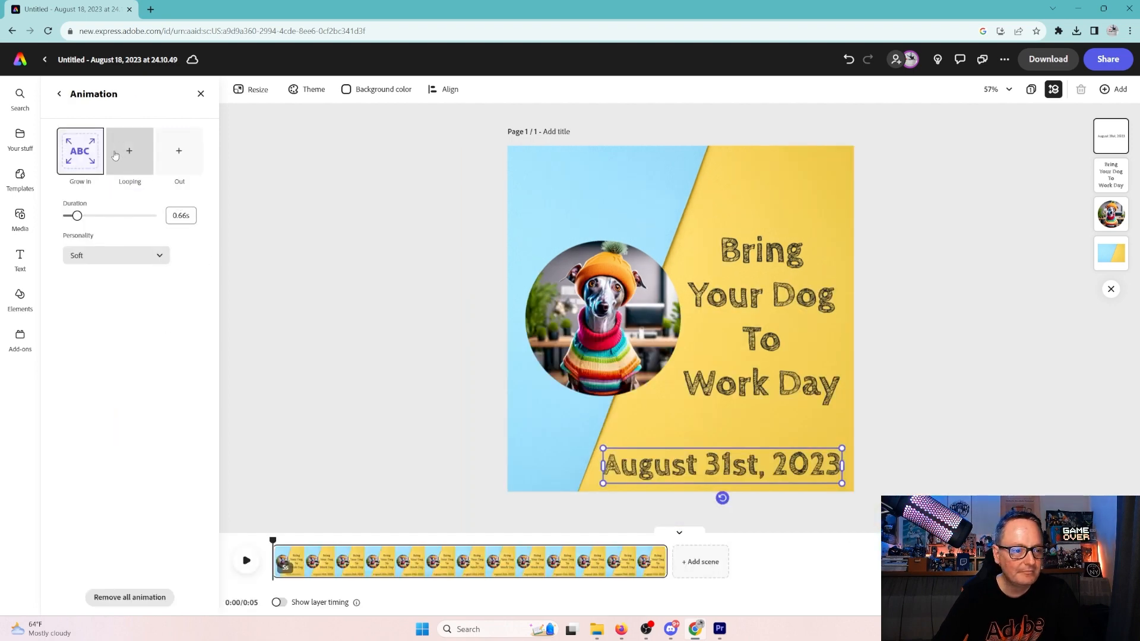
- Apply the Shrink out animation to the date text and play the scene to preview it
click(174, 155)
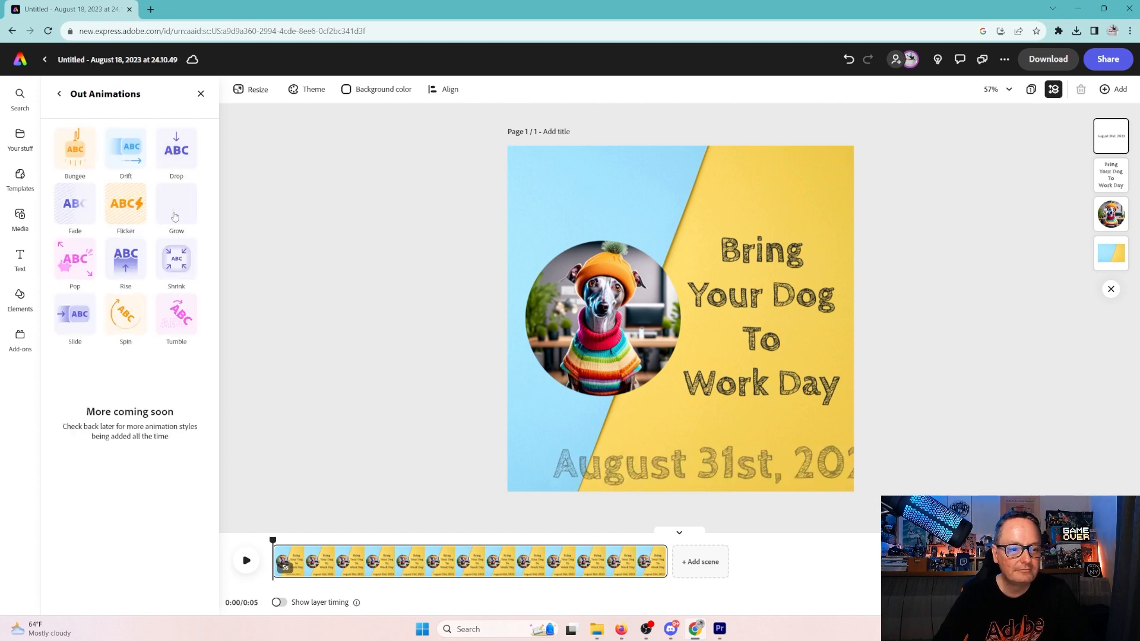
click(173, 269)
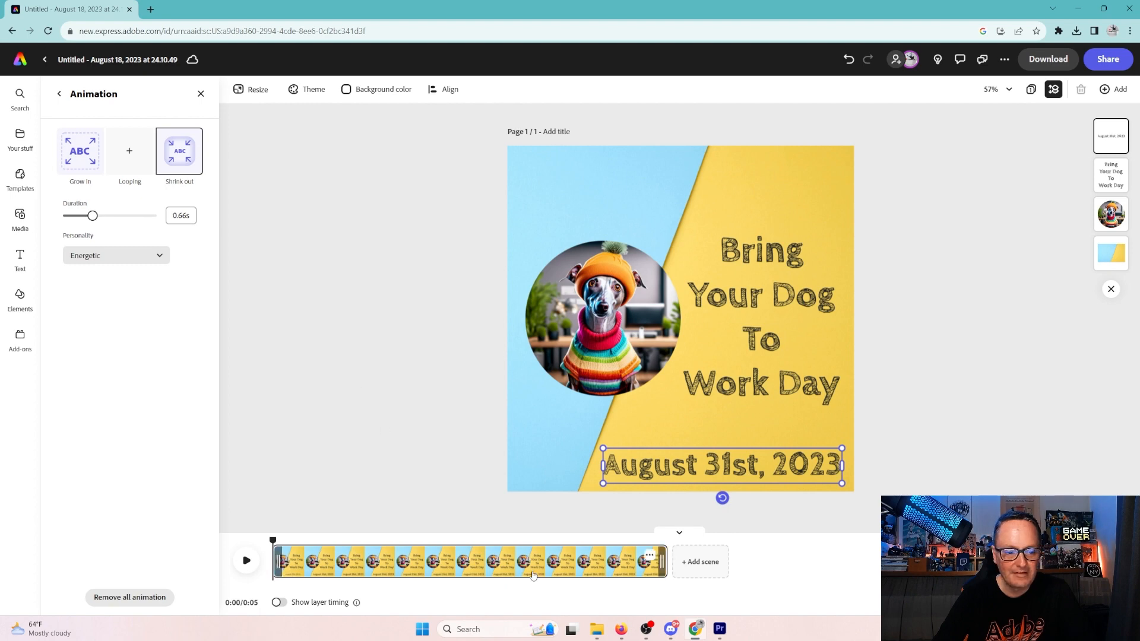
click(248, 568)
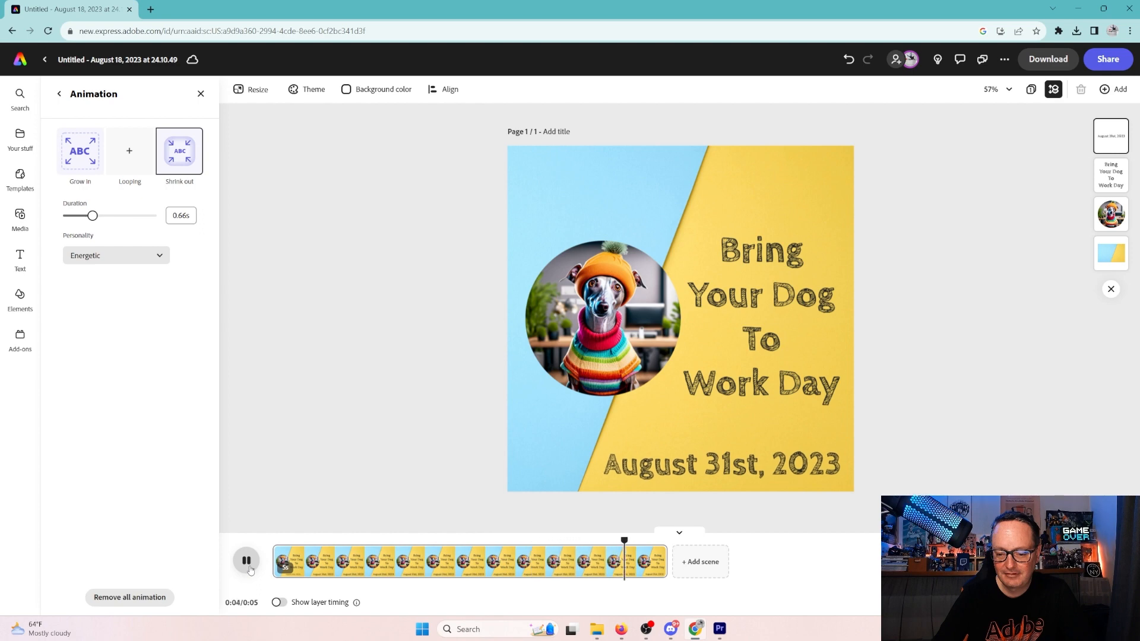
click(323, 362)
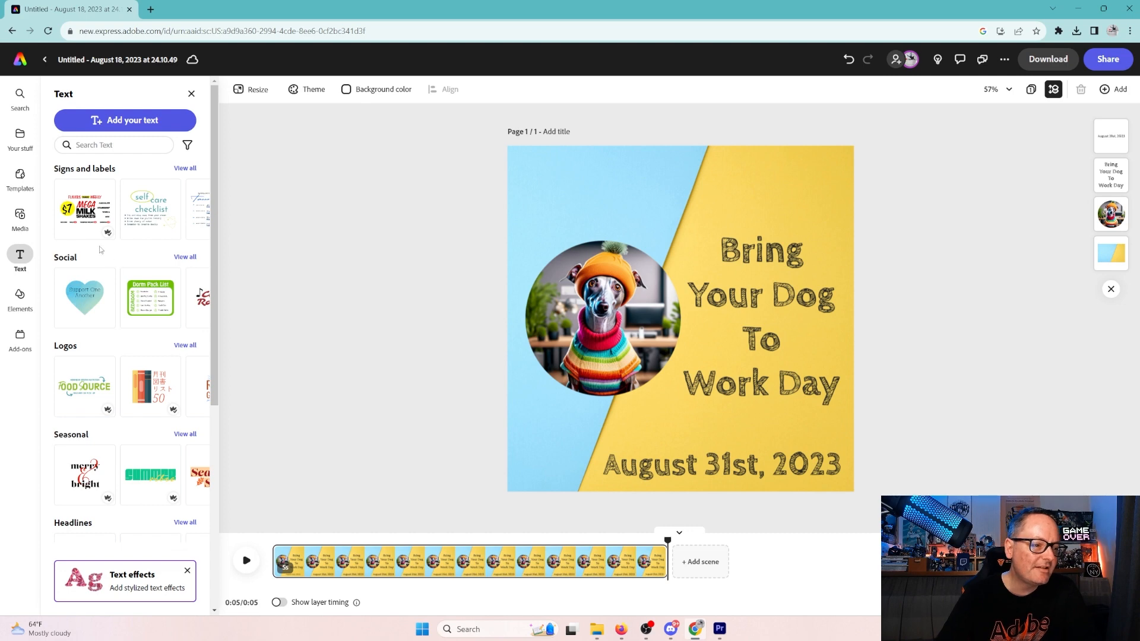
- Search the photo library for "paw prints" and browse the results for a suitable paw trail
click(19, 215)
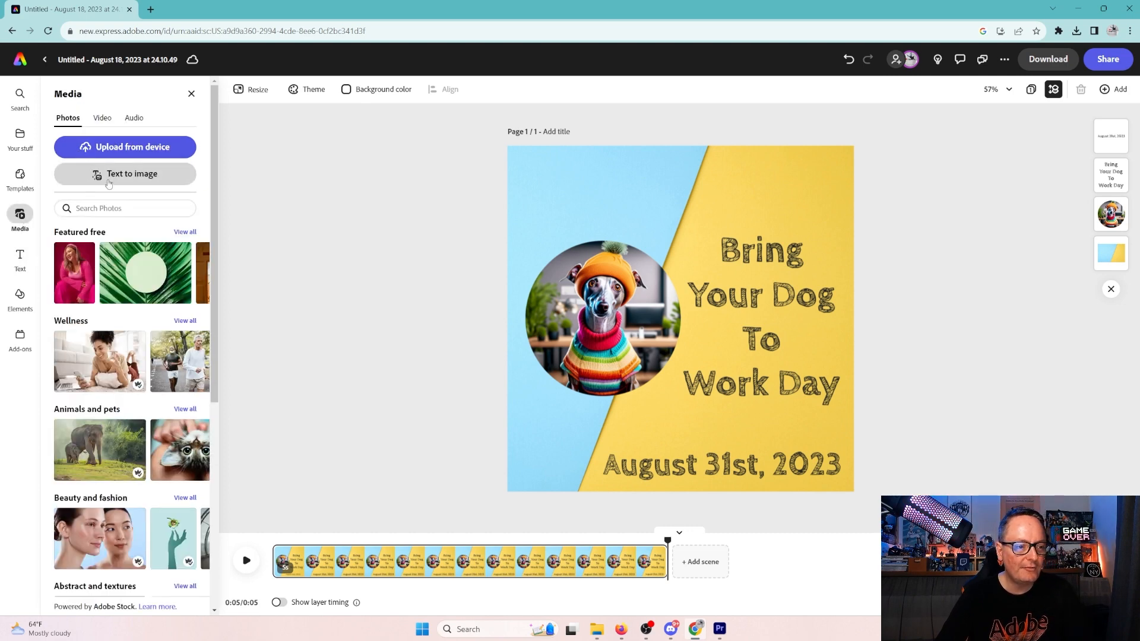
click(106, 209)
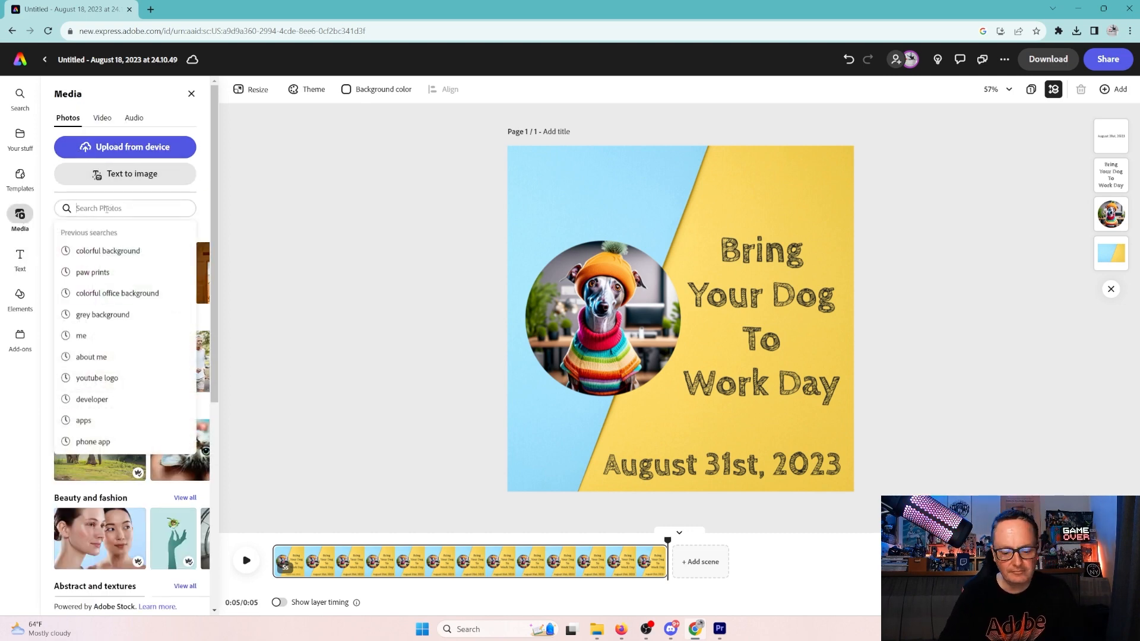
text(paw prints)
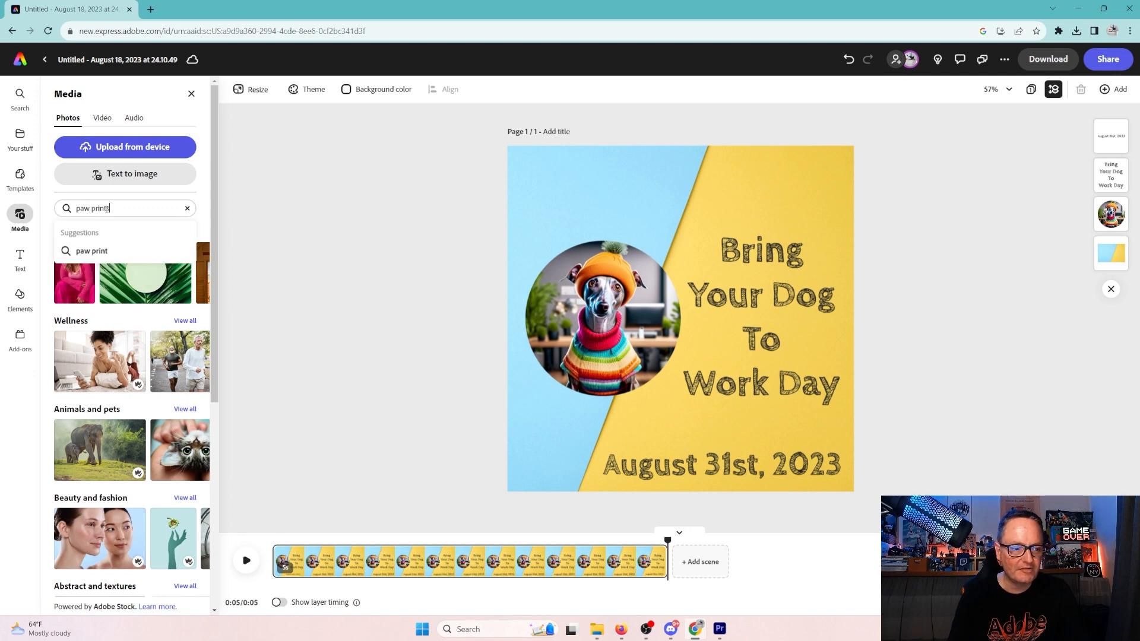
key(Return)
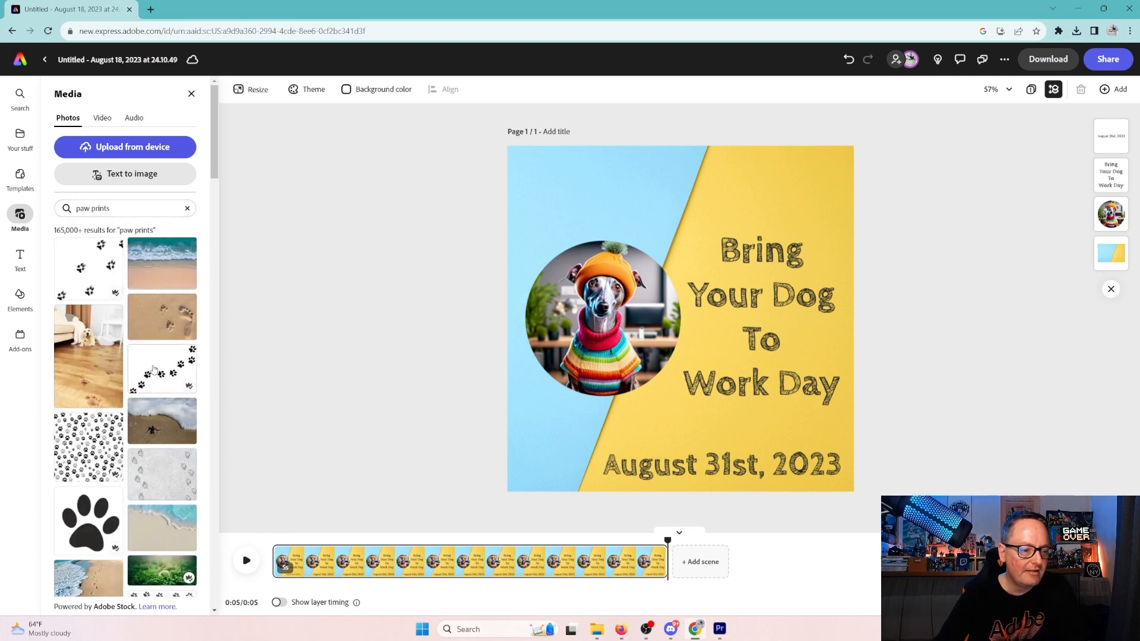
scroll(119, 416, down, 10)
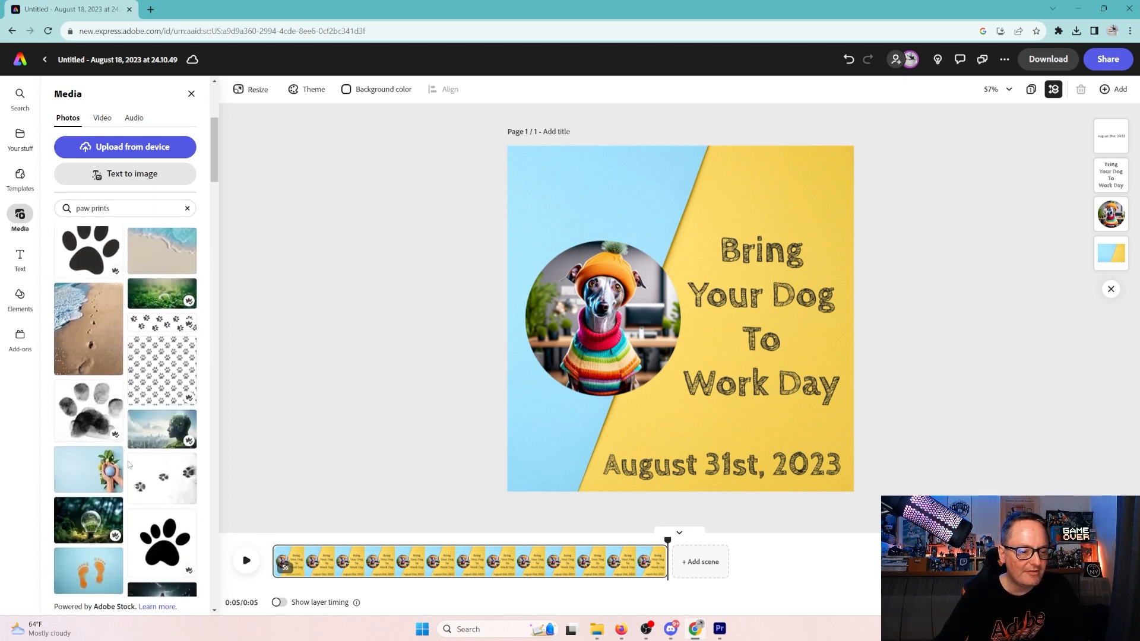
scroll(128, 464, down, 4)
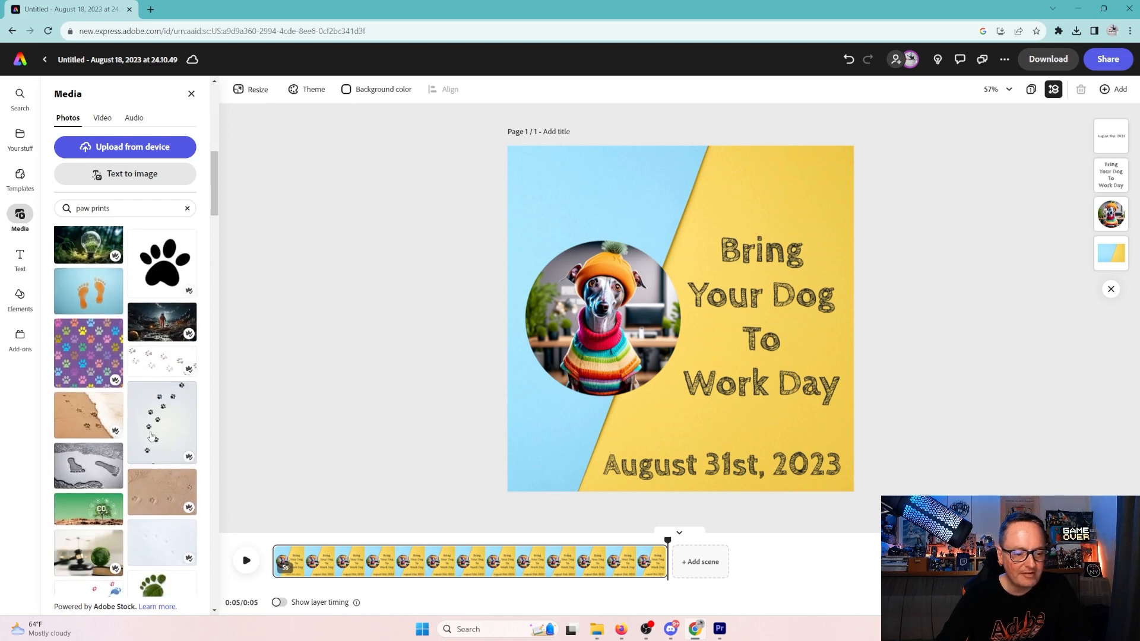
scroll(151, 436, up, 5)
scroll(148, 413, down, 10)
scroll(153, 457, down, 8)
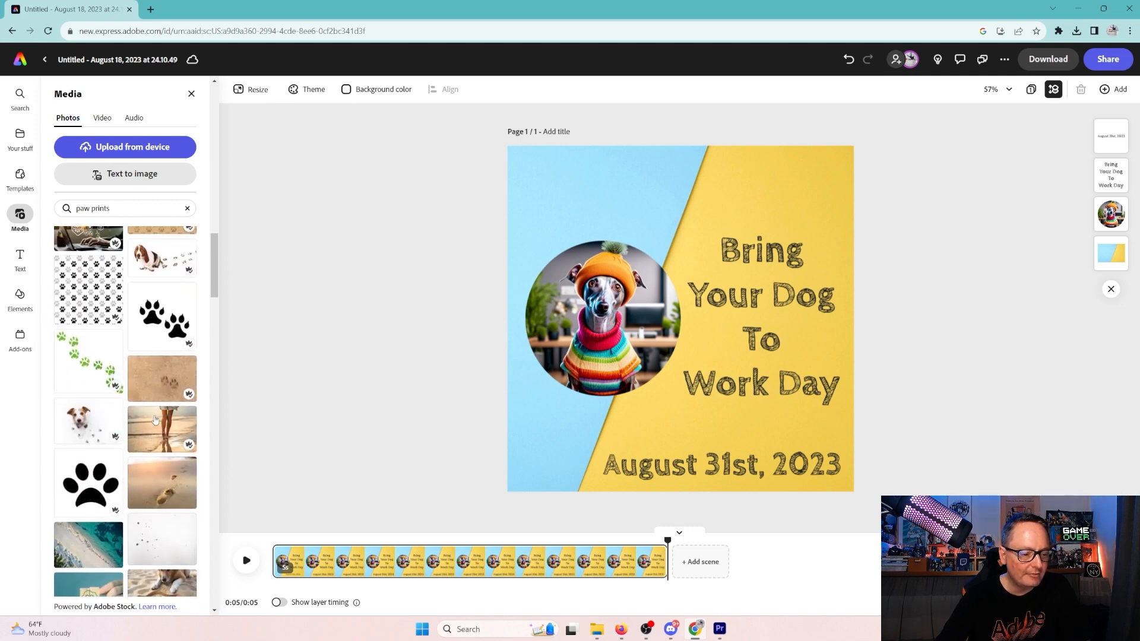
scroll(154, 419, down, 10)
scroll(153, 418, up, 15)
scroll(152, 390, up, 6)
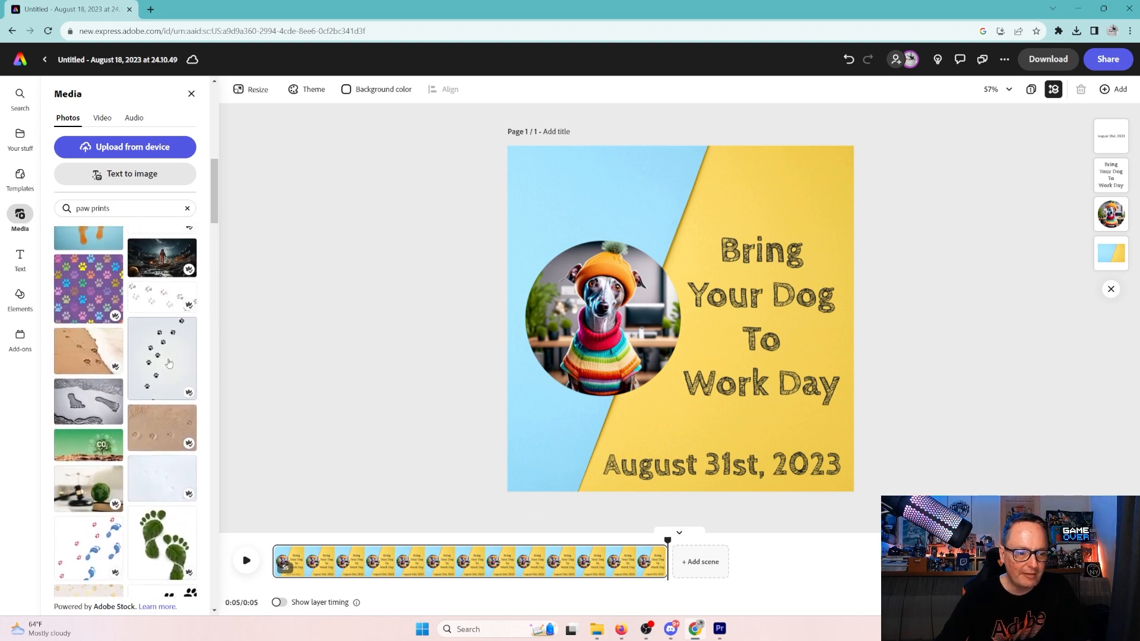
- Try the upright paw-trail photo on the page with its background removed, enlarged and slightly rotated, and delete it
click(163, 369)
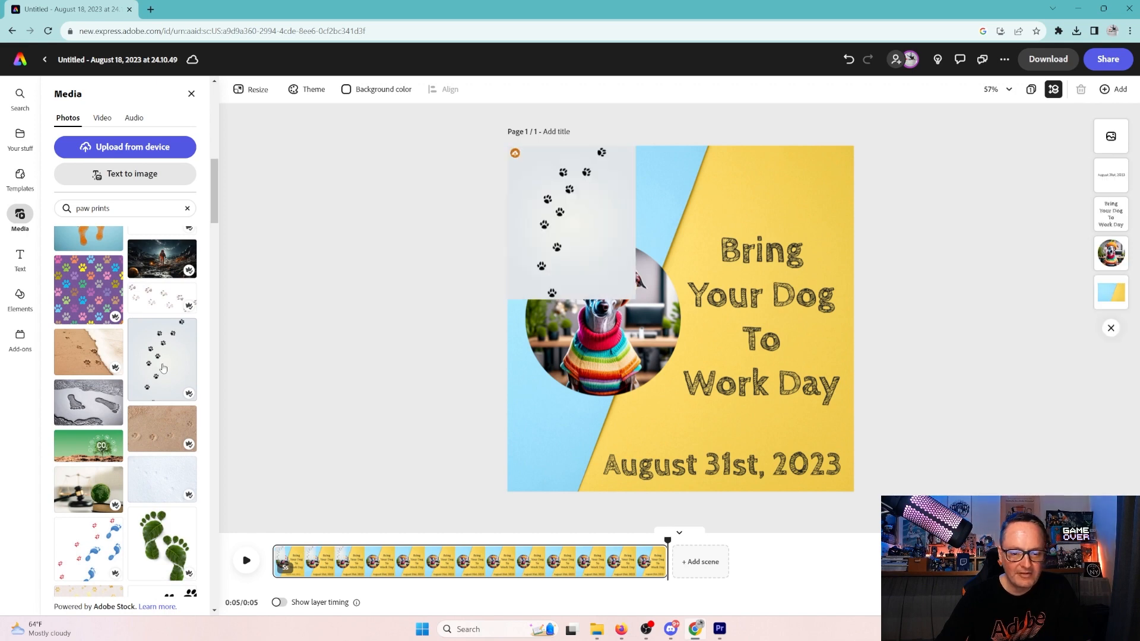
click(546, 224)
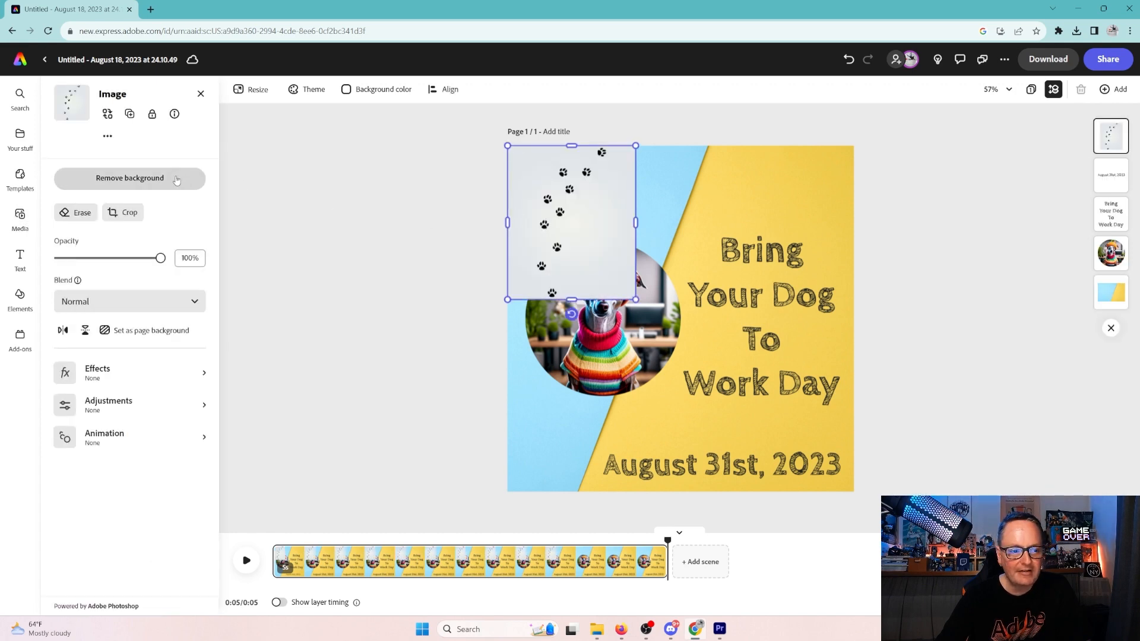
click(177, 180)
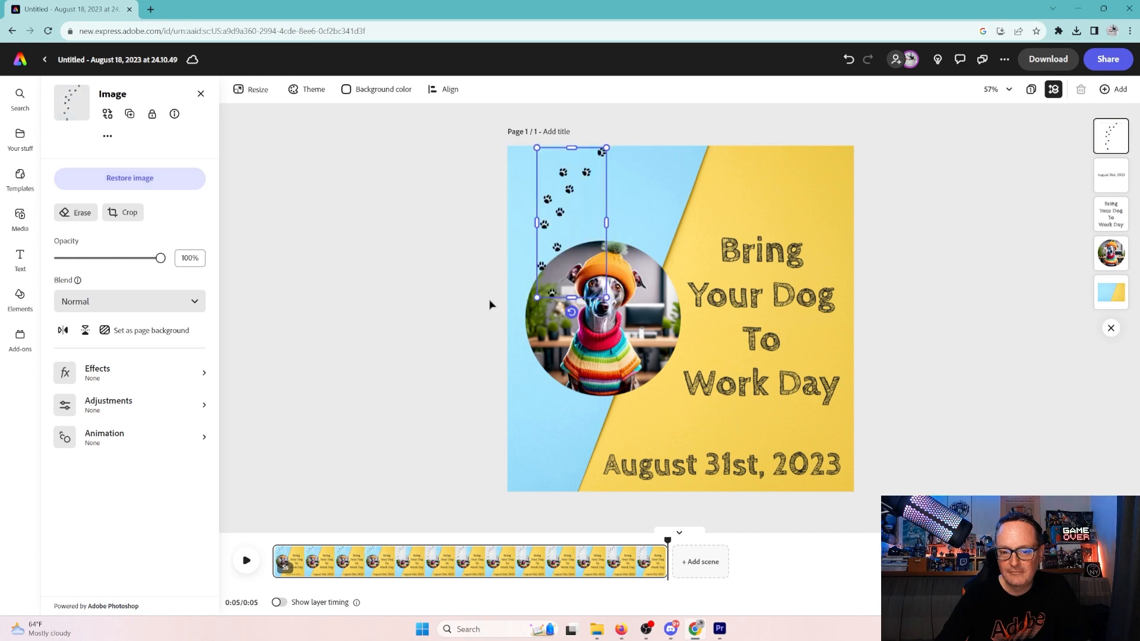
drag(606, 297, 746, 426)
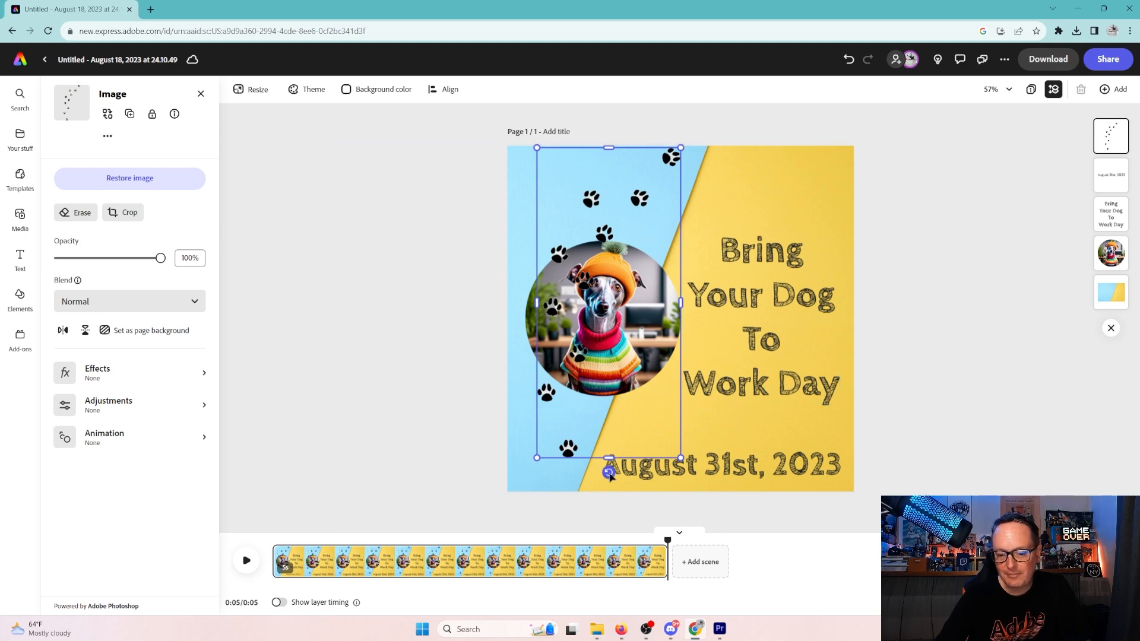
mouse_move(609, 473)
mouse_down()
mouse_move(583, 474)
mouse_move(596, 473)
mouse_up()
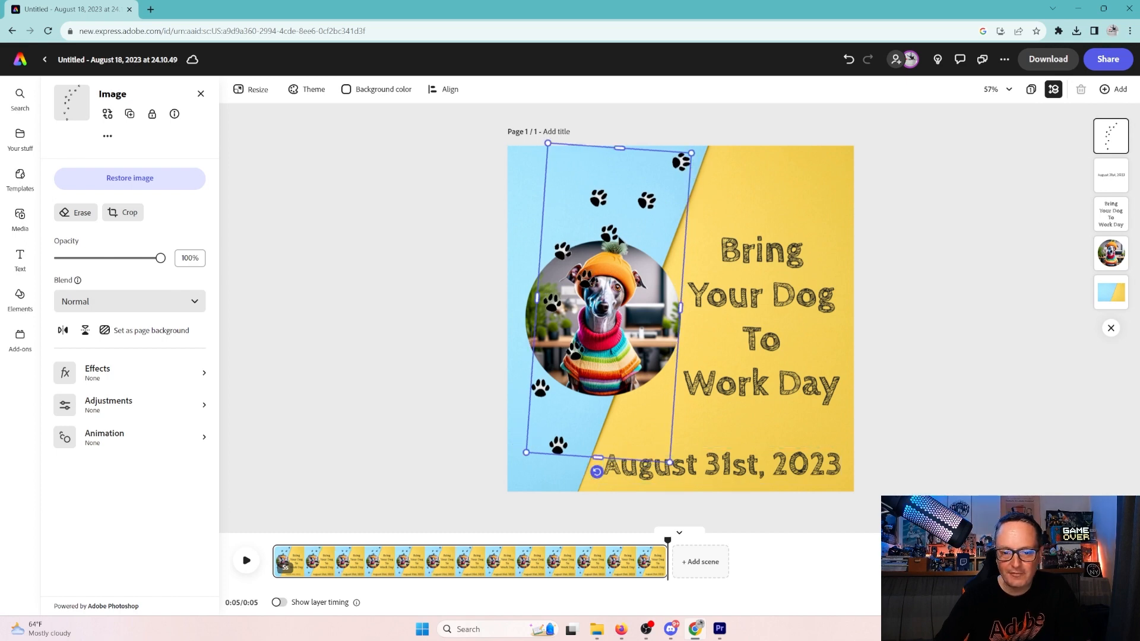
key(Delete)
- Add the photo of a diagonal black paw trail on white to the page and remove its background
scroll(116, 339, up, 10)
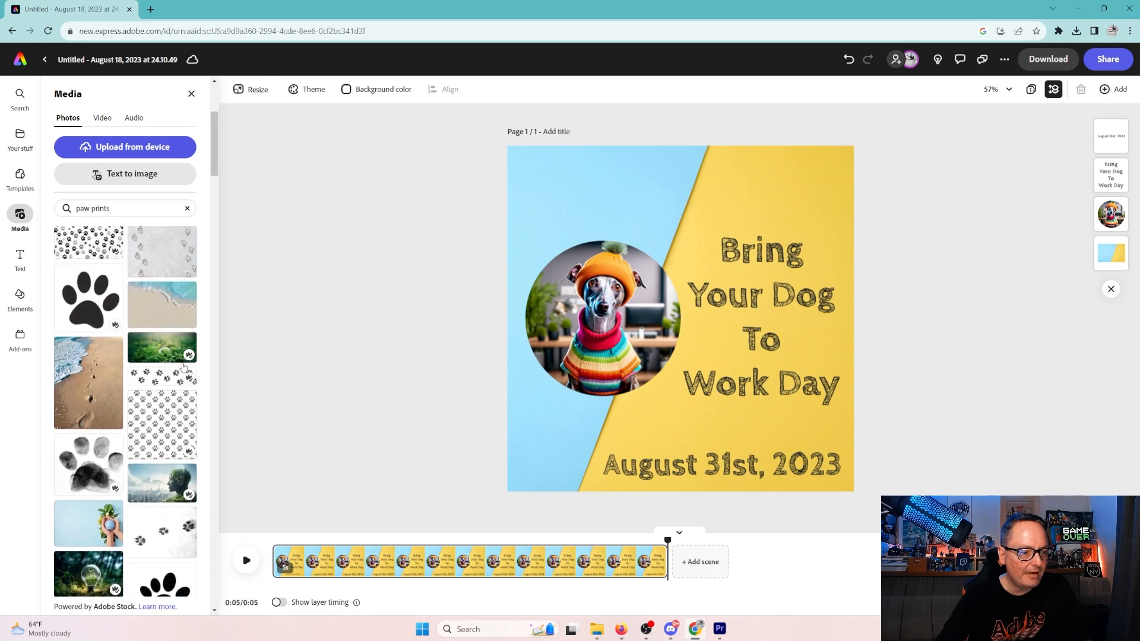
click(176, 357)
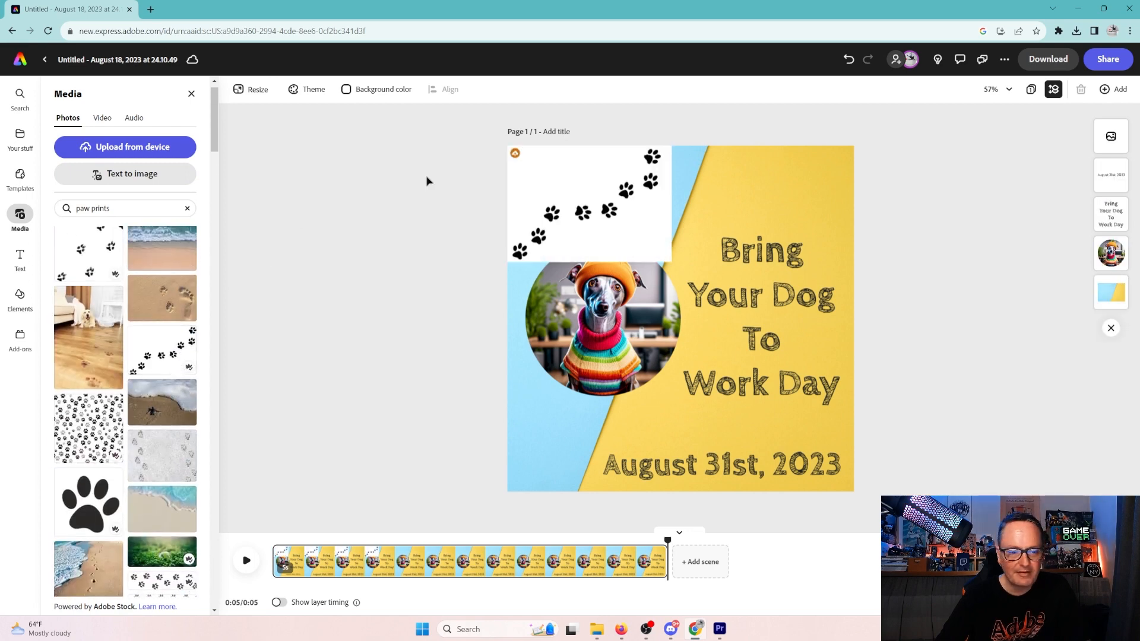
click(542, 190)
click(130, 178)
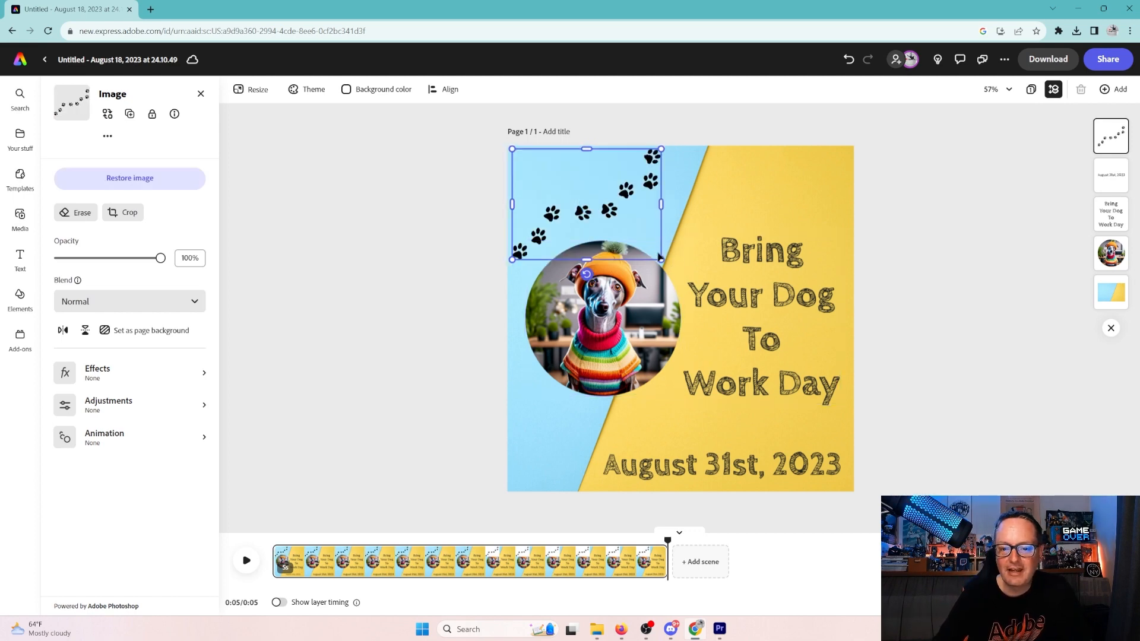
- Enlarge the paw trail and rotate it counterclockwise so it climbs steeply across the page's blue half
drag(661, 260, 741, 318)
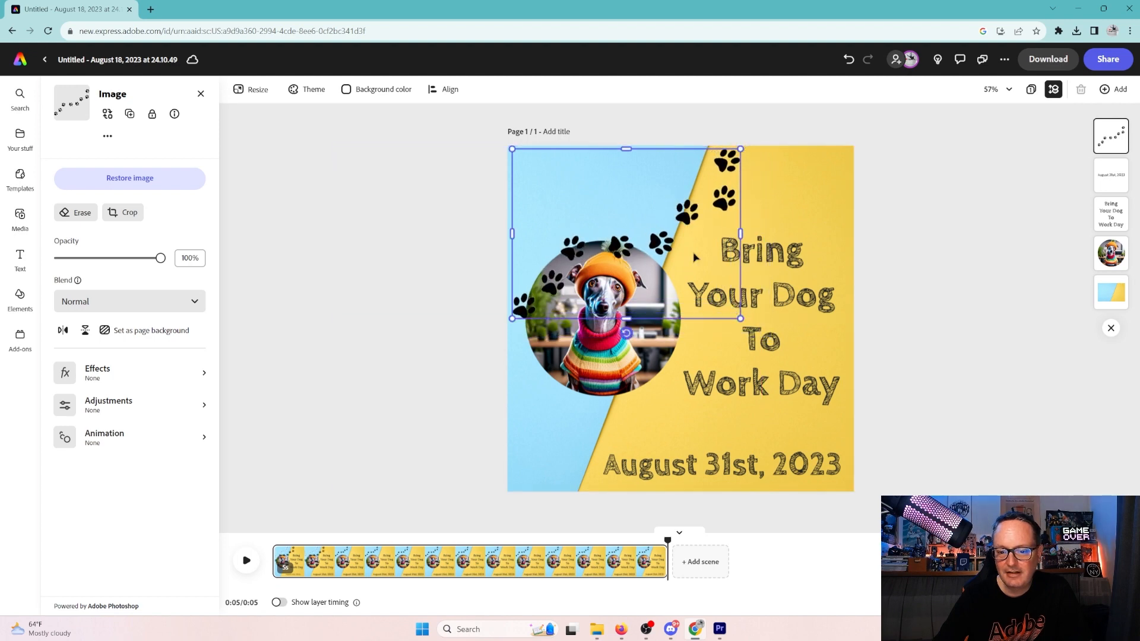
drag(626, 335, 685, 313)
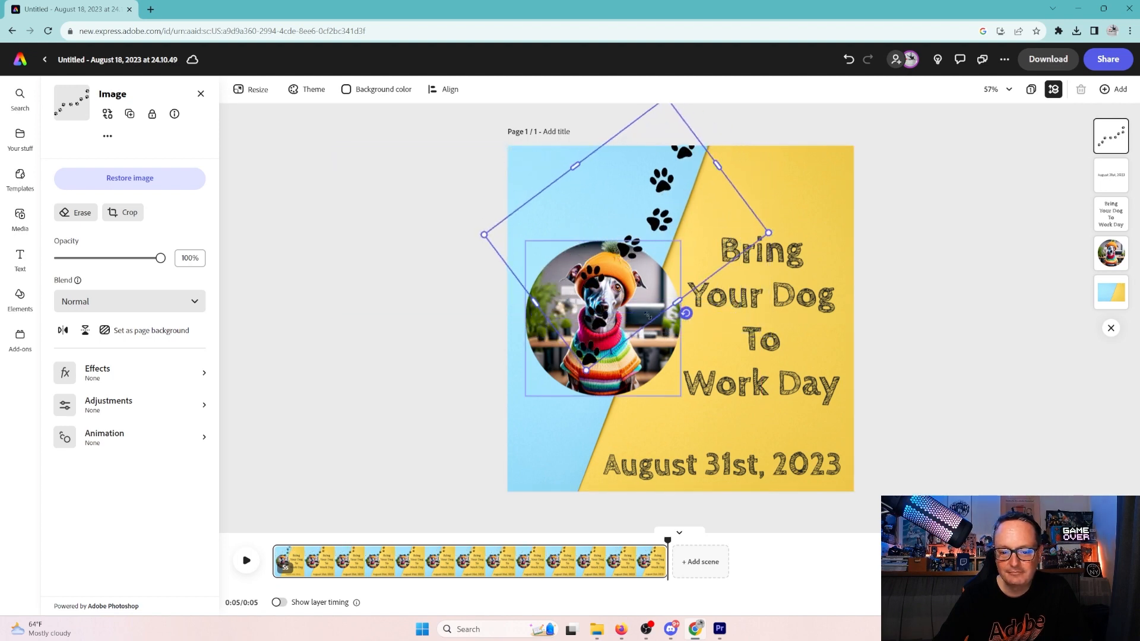
drag(635, 241, 588, 316)
drag(622, 177, 629, 150)
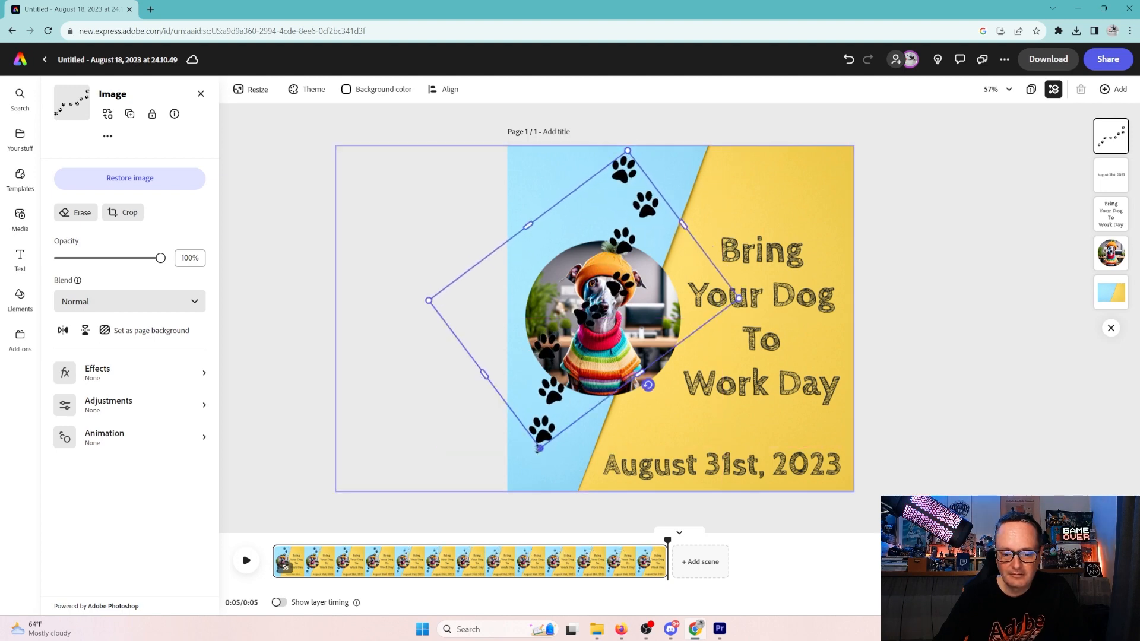
drag(539, 447, 529, 487)
- Send the paw trail backwards in the layer order until it sits behind the round dog picture
right_click(628, 194)
click(675, 317)
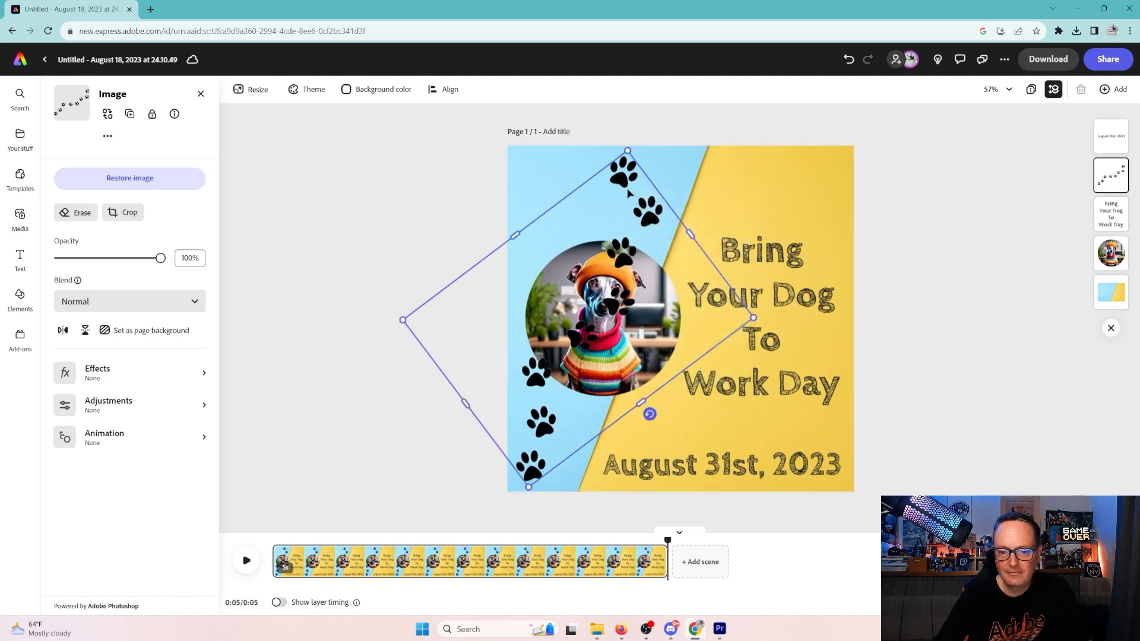
right_click(624, 185)
click(670, 307)
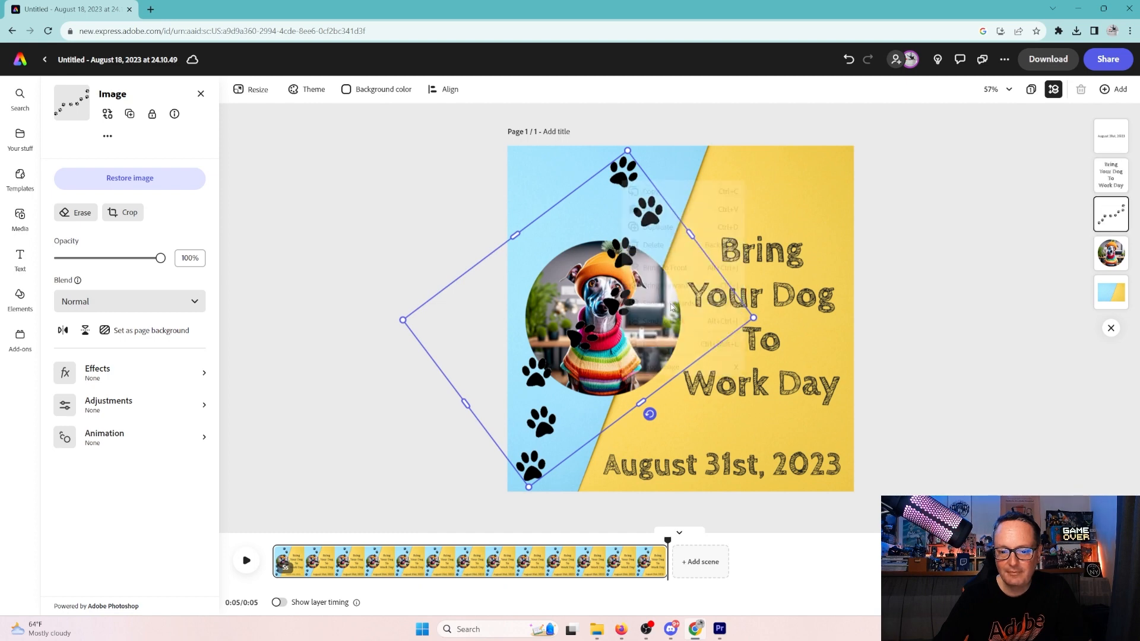
right_click(630, 186)
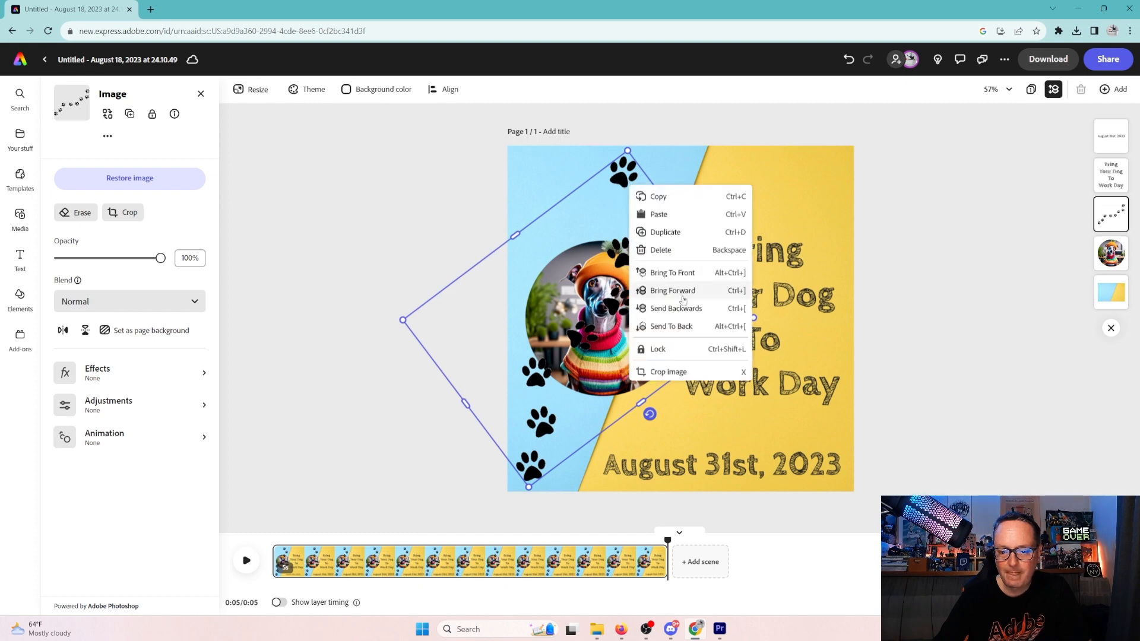
click(683, 311)
click(916, 284)
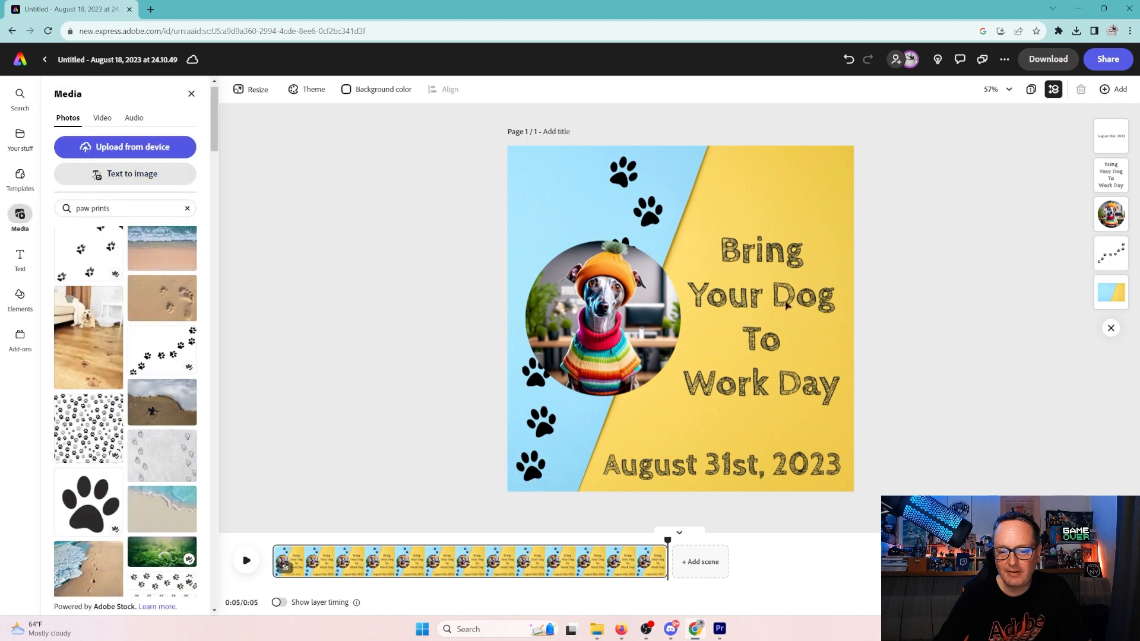
- Enlarge the paw trail further and nudge it so it reaches past the page's upper and lower edges
click(607, 169)
drag(627, 153, 632, 130)
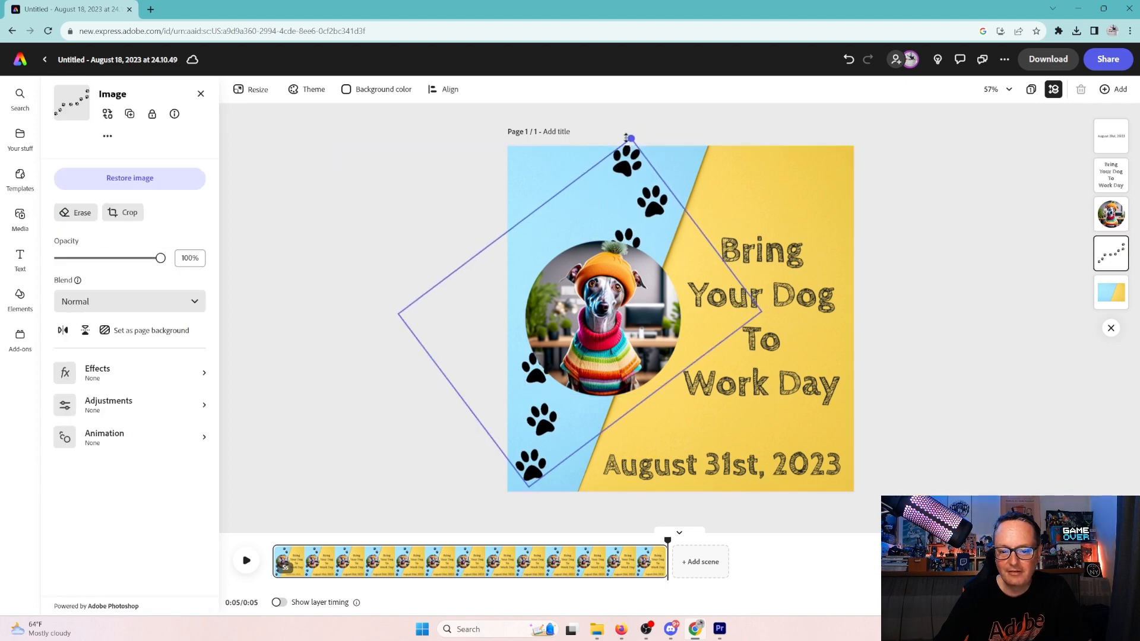
drag(630, 129, 633, 134)
drag(528, 488, 525, 494)
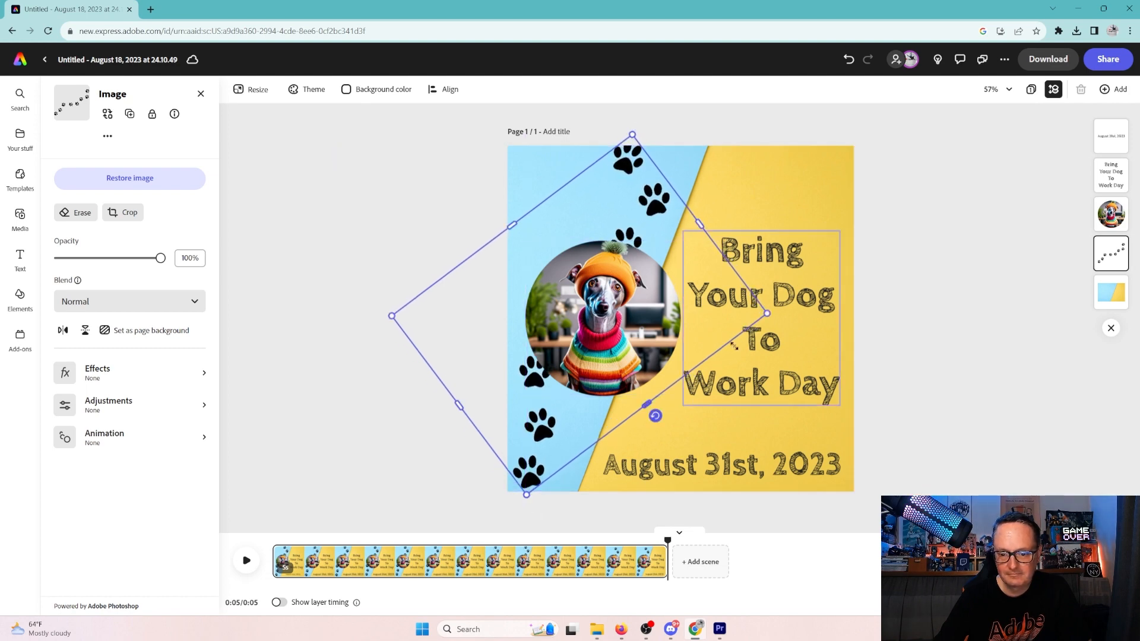
mouse_move(766, 313)
mouse_down()
mouse_move(785, 313)
mouse_move(768, 301)
mouse_up()
click(980, 305)
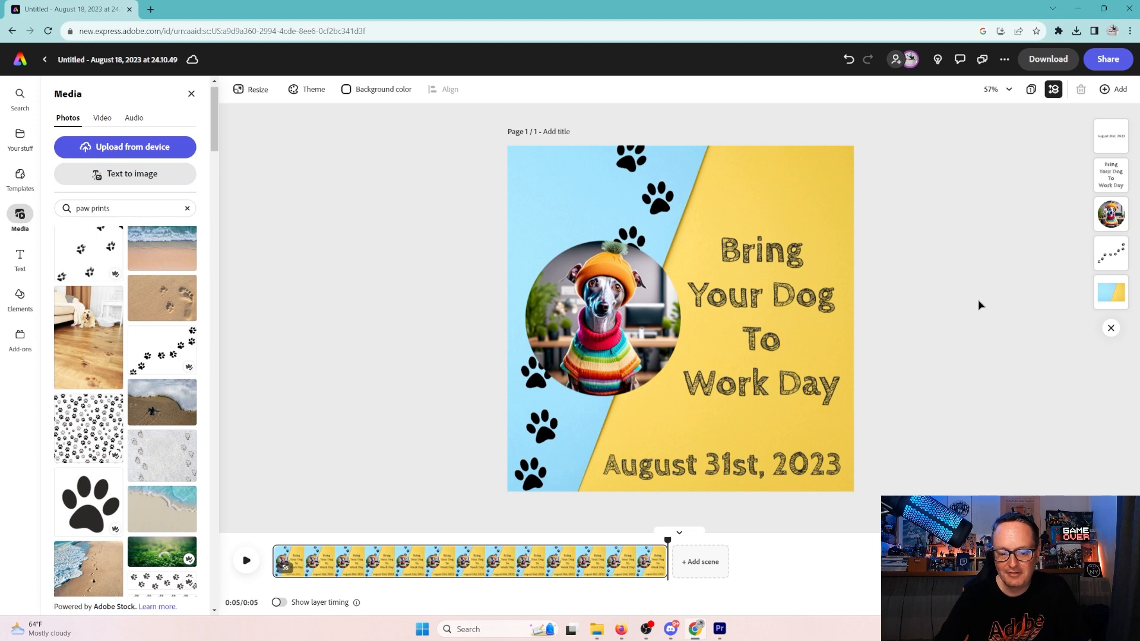
drag(543, 433, 542, 434)
click(920, 423)
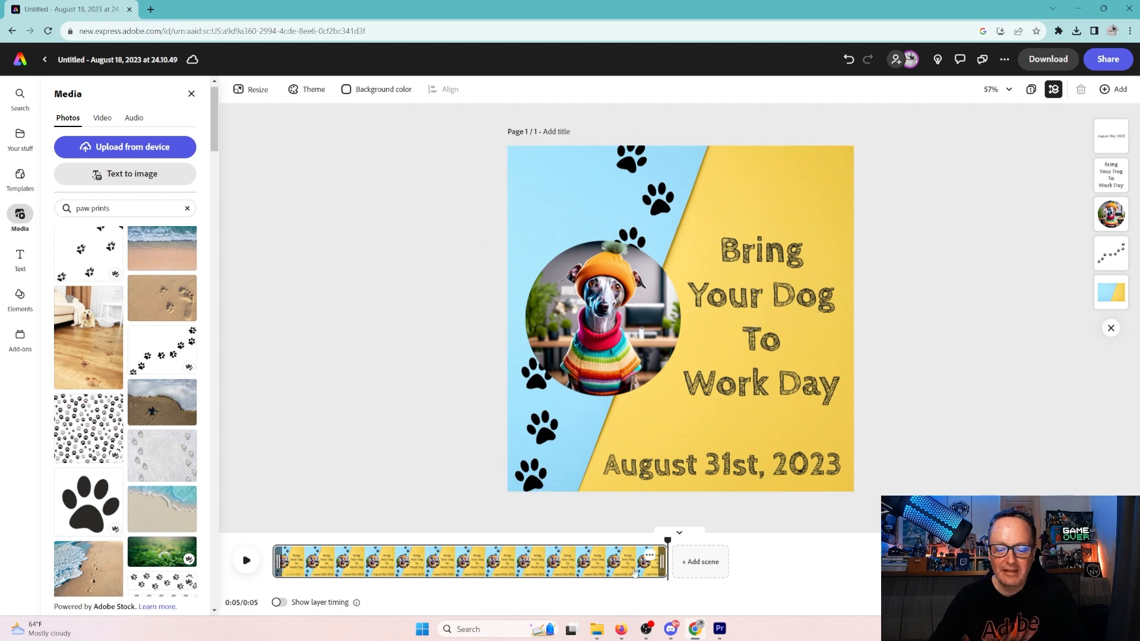
- Try shortening the scene in the timeline, restore its length, and play the animation from the start
mouse_move(662, 561)
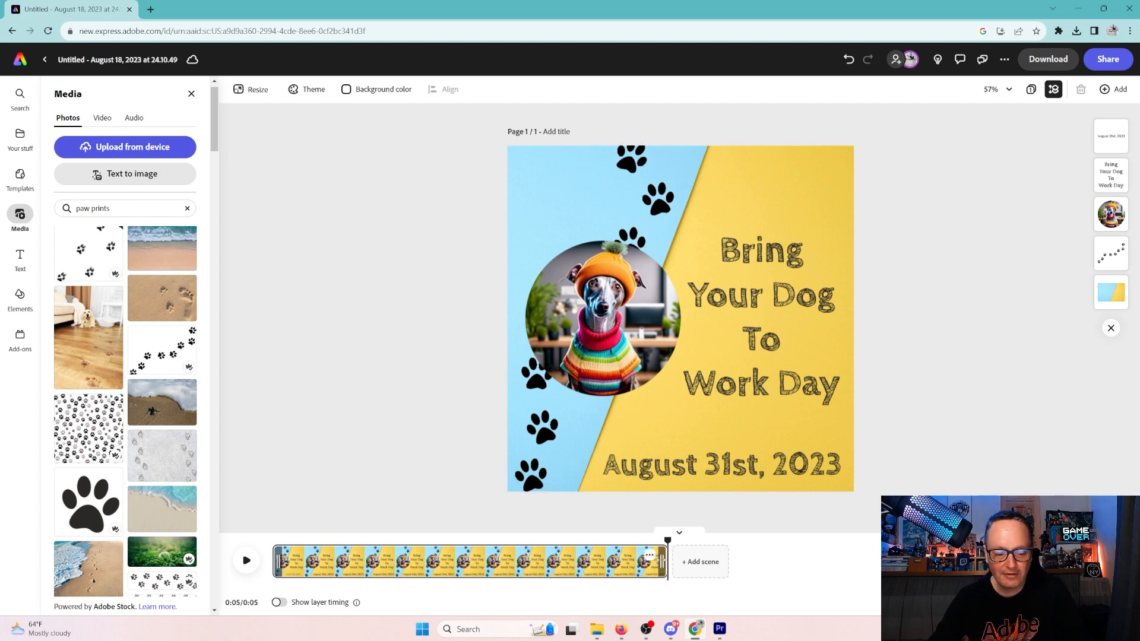
drag(663, 561, 539, 576)
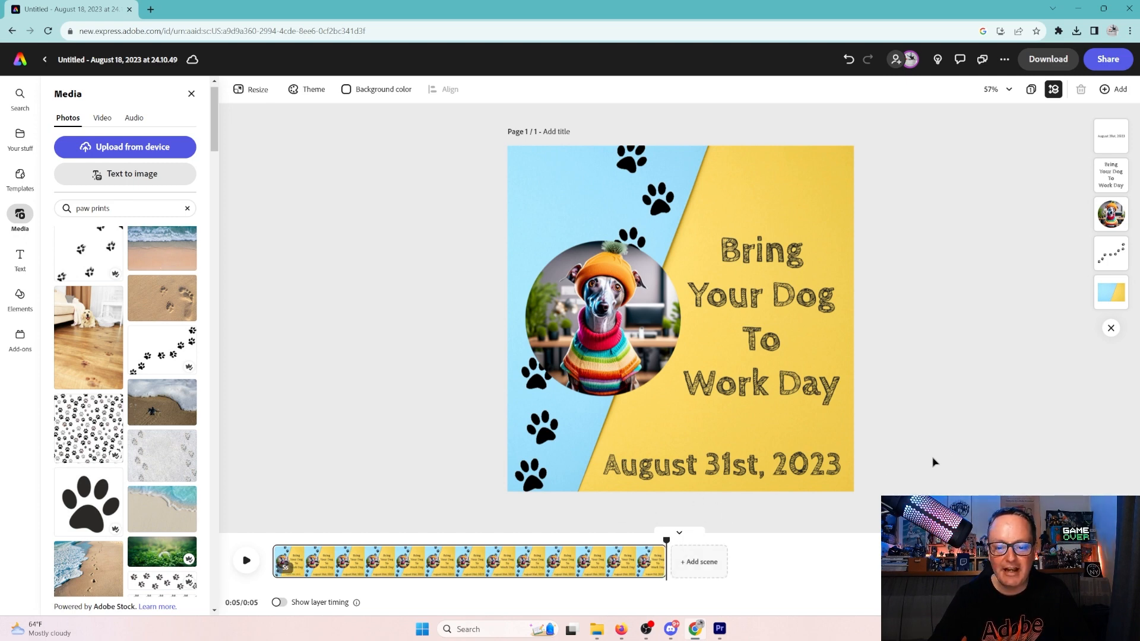
drag(666, 540, 551, 543)
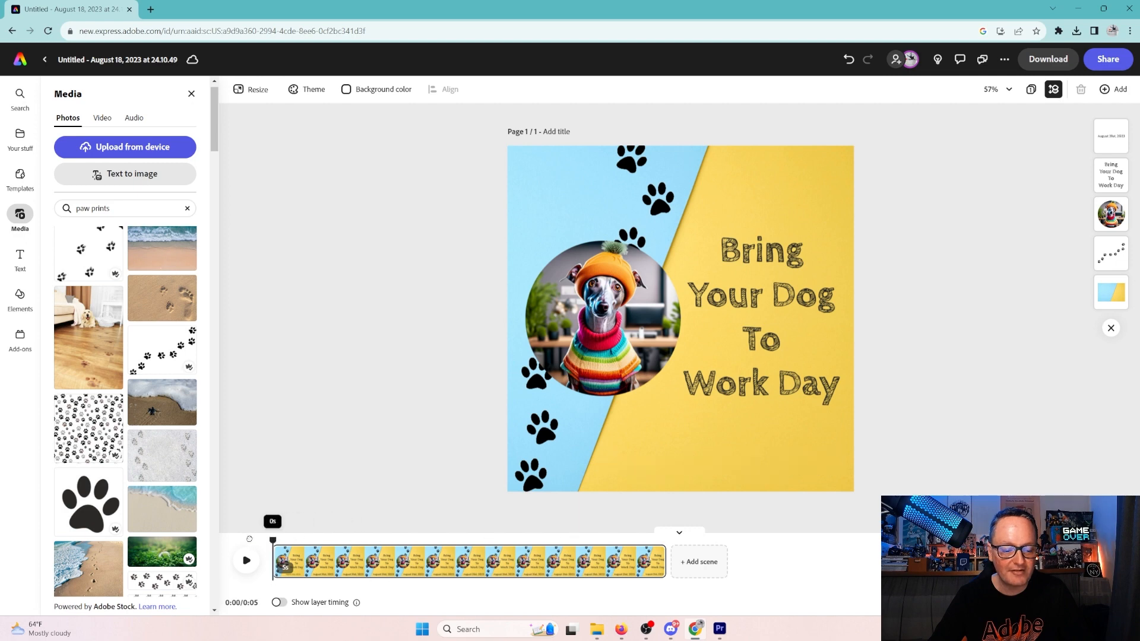
click(244, 562)
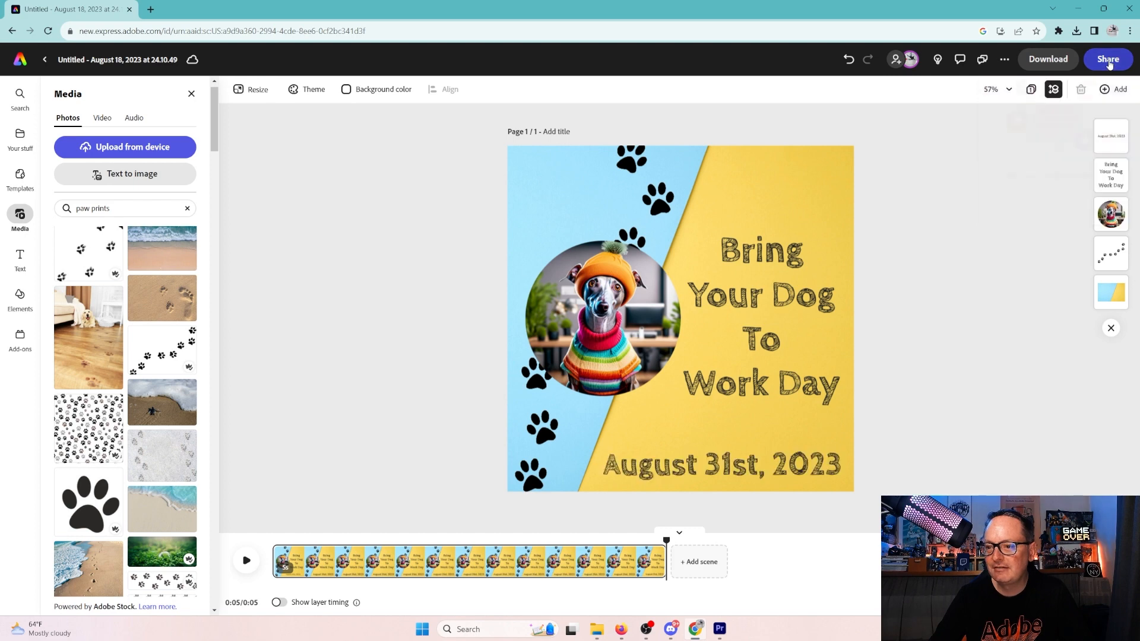
- Look over the design's sharing and post-scheduling options and close them
click(1109, 60)
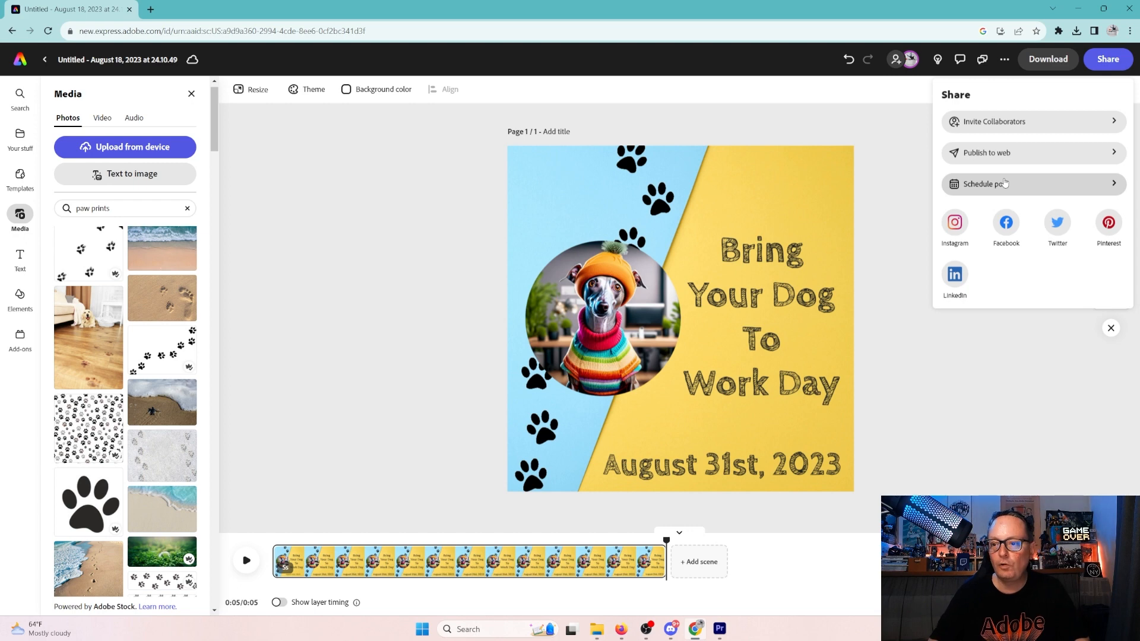
click(904, 187)
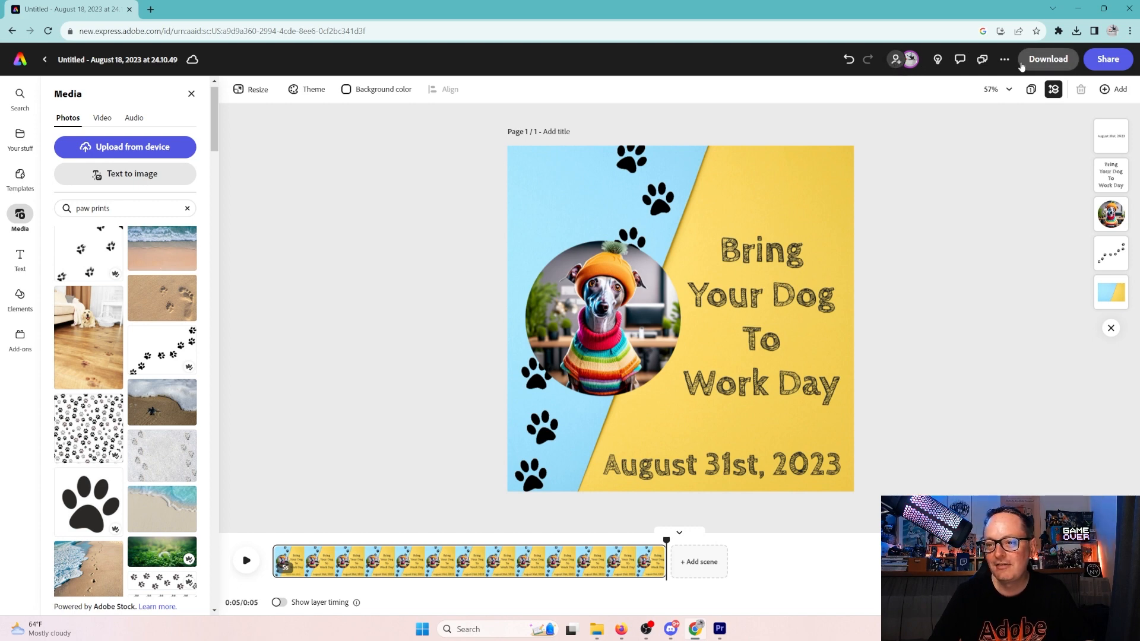
- Download the animated design as an MP4 with the video resolution set to 1080
click(1042, 64)
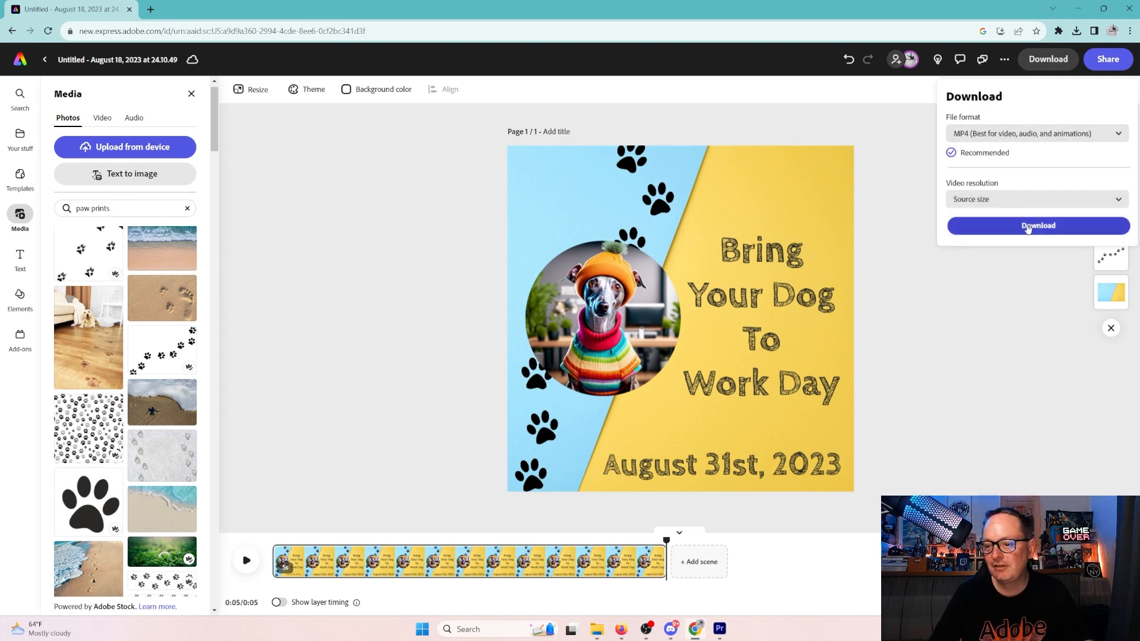
click(1008, 206)
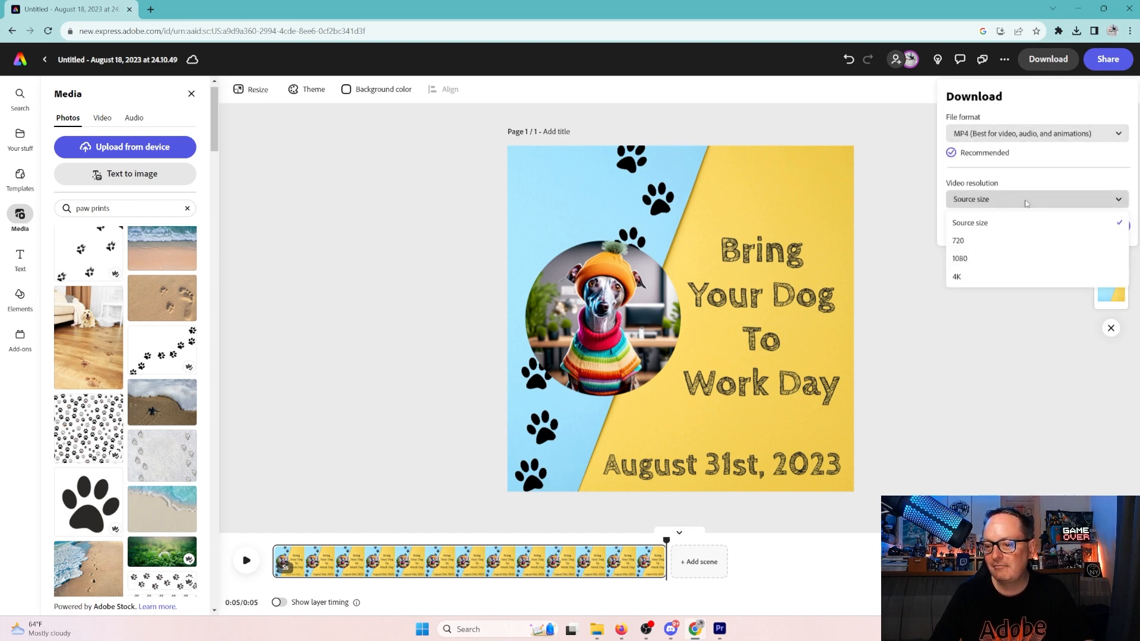
click(996, 260)
click(1029, 231)
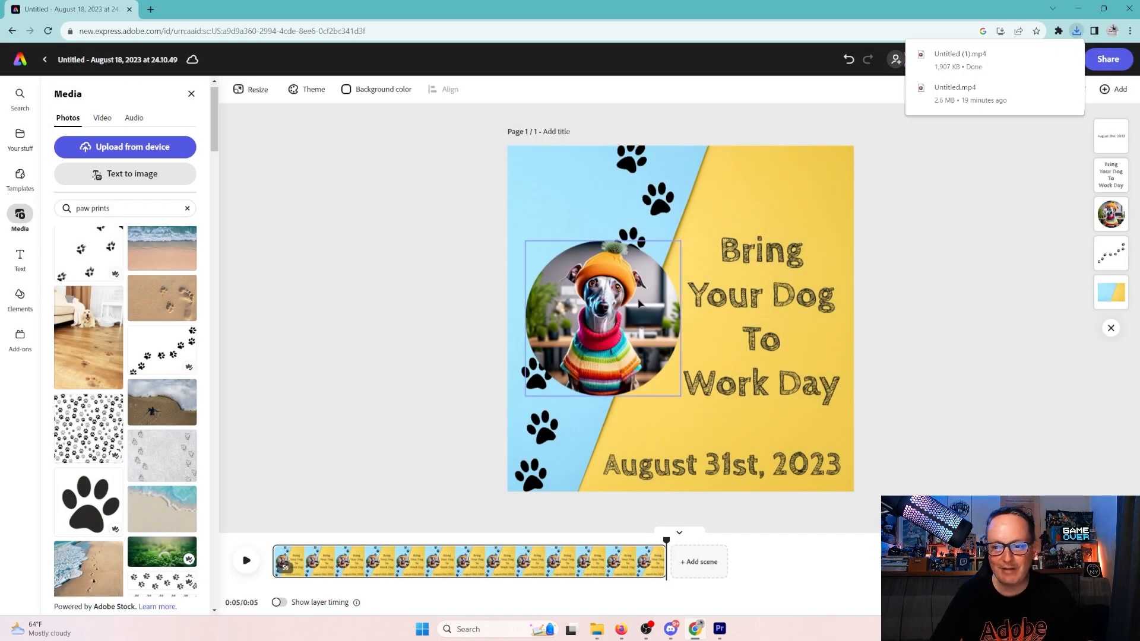
- Open the downloaded Untitled (1).mp4 in the media player, scrub through it to check the animation, and close the player
mouse_move(1044, 57)
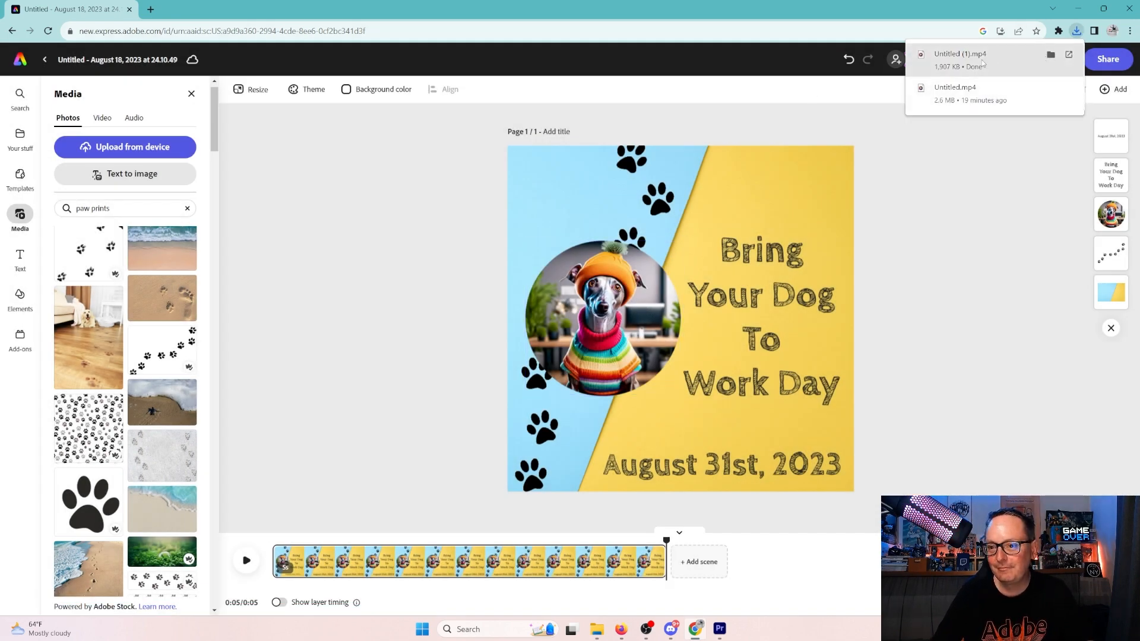
click(983, 64)
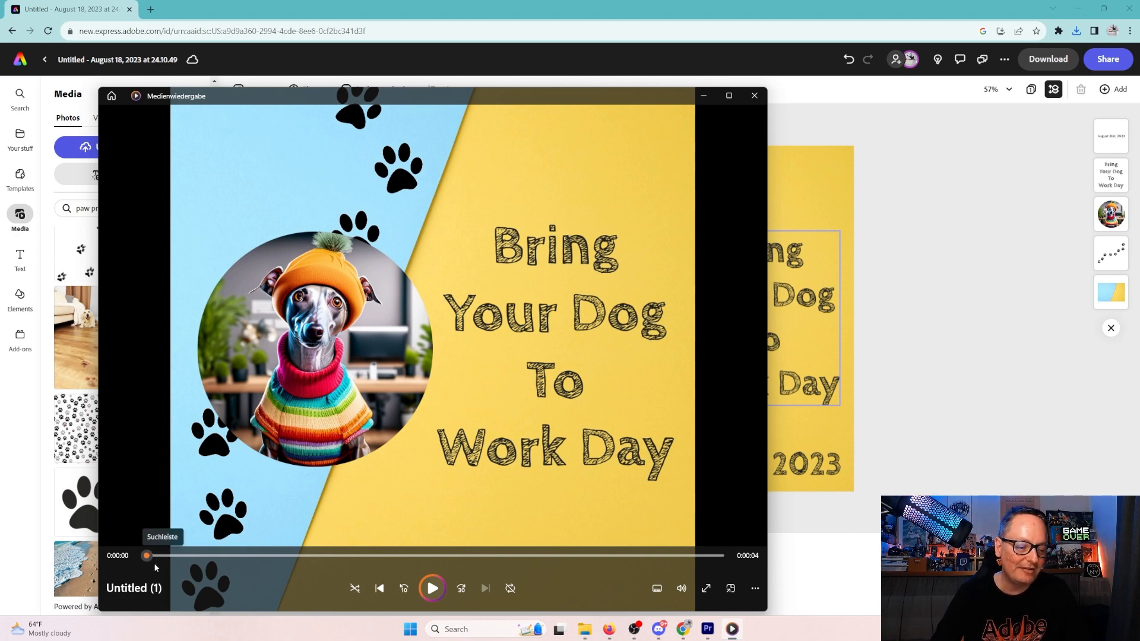
drag(148, 556, 705, 554)
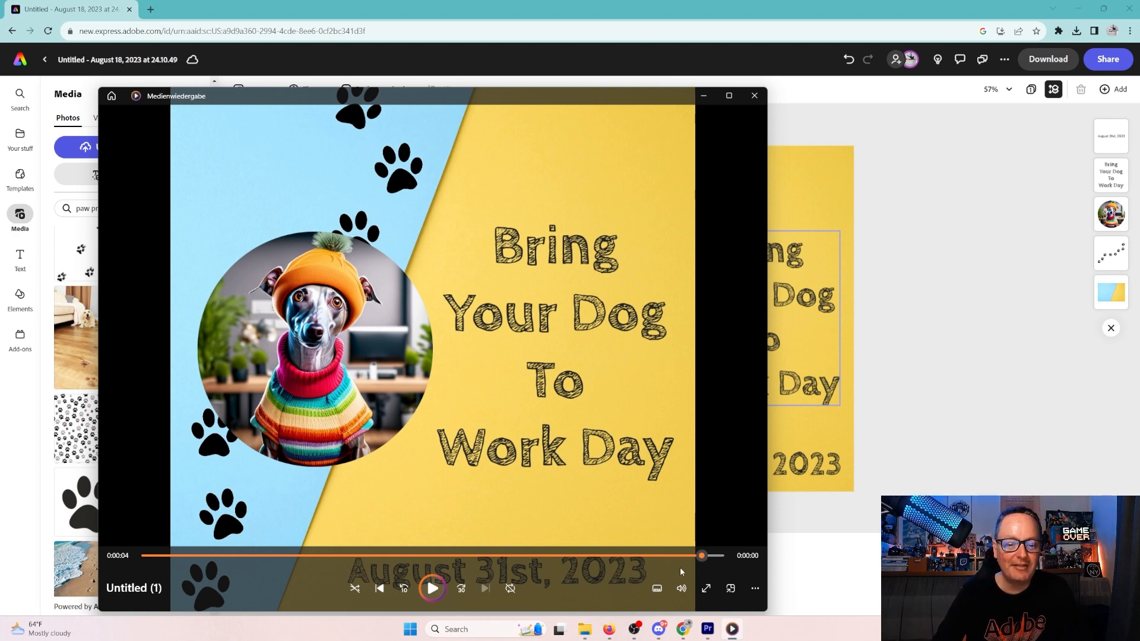
click(754, 95)
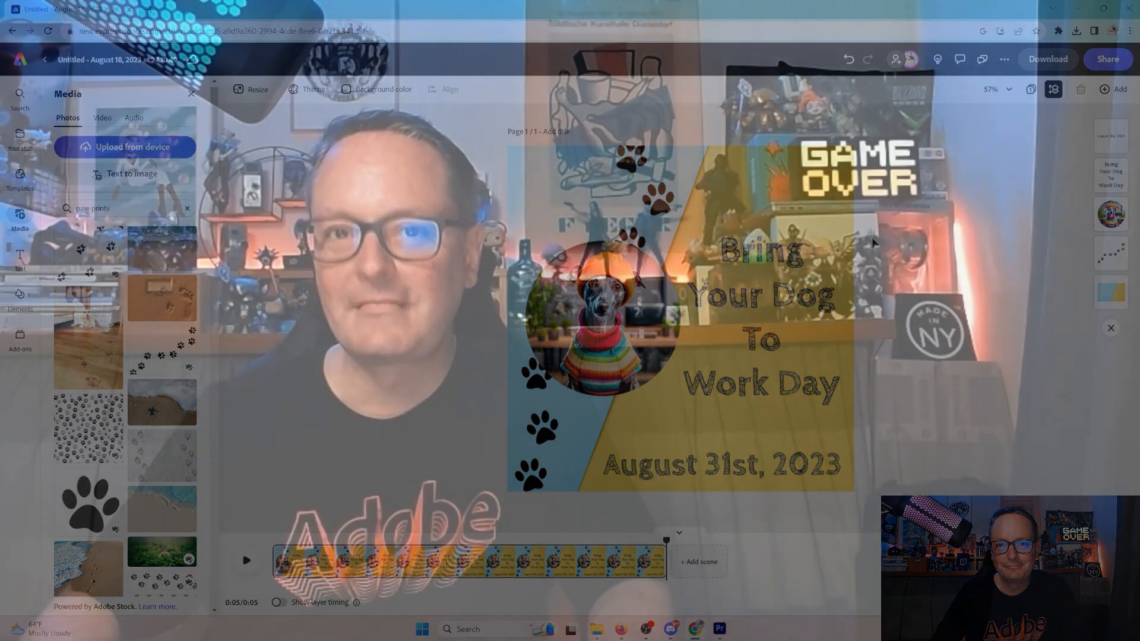